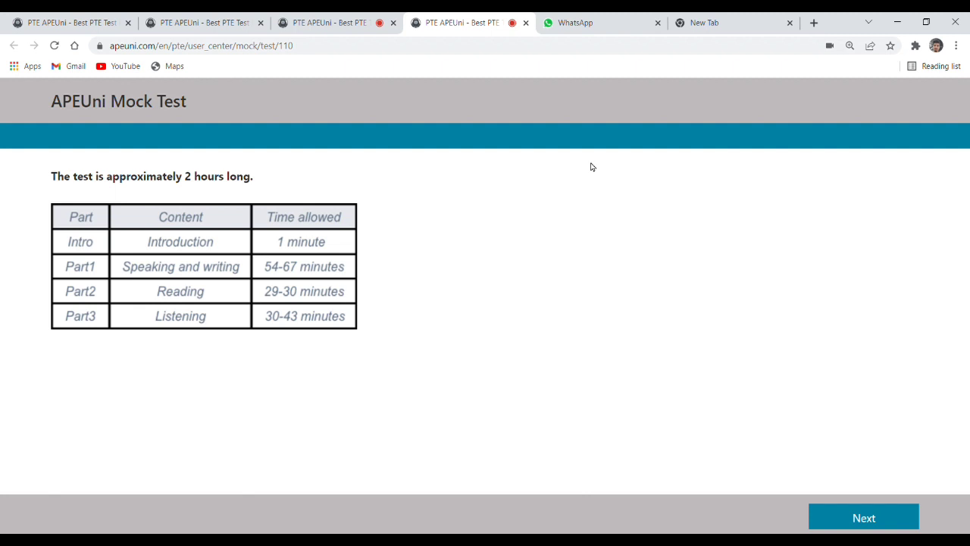
Record the spoken personal introduction and begin Part 1, Speaking and Writing, of the mock test.
scroll(601, 321, down, 1)
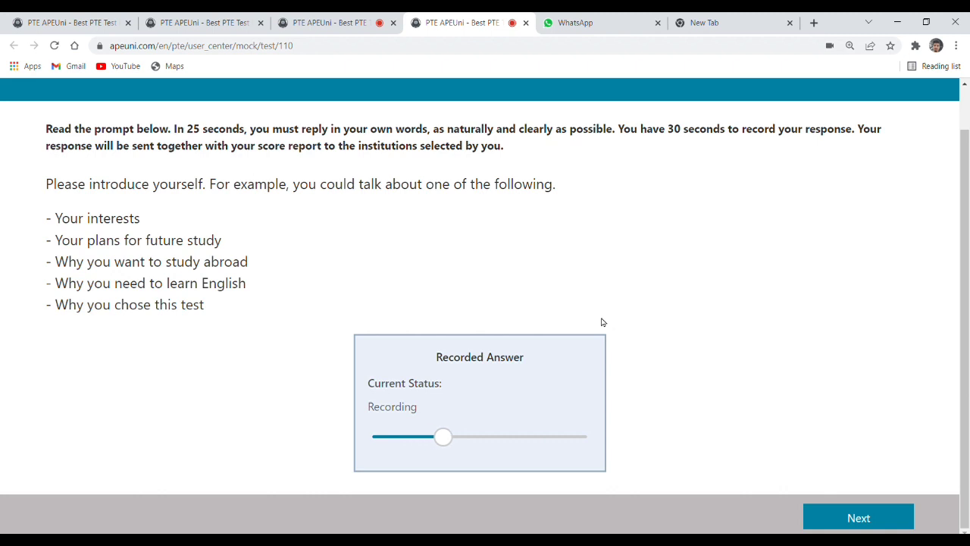
click(859, 518)
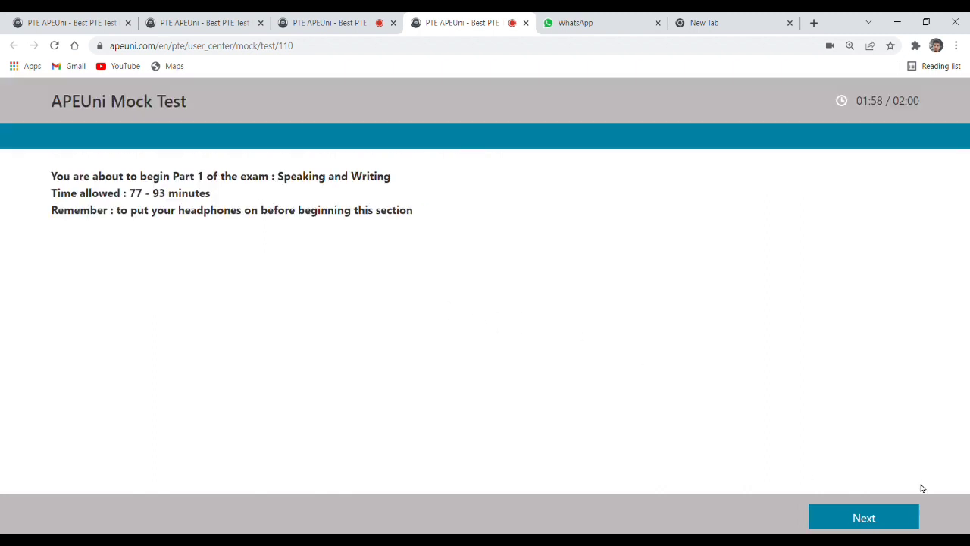
click(892, 517)
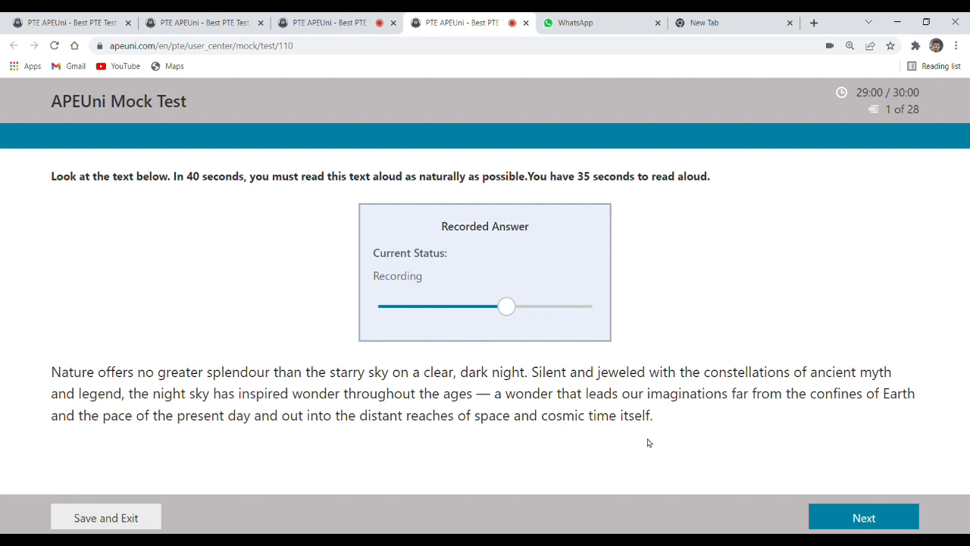
Read aloud and submit the recorded answers for questions 1 to 3, moving on after each text.
click(861, 520)
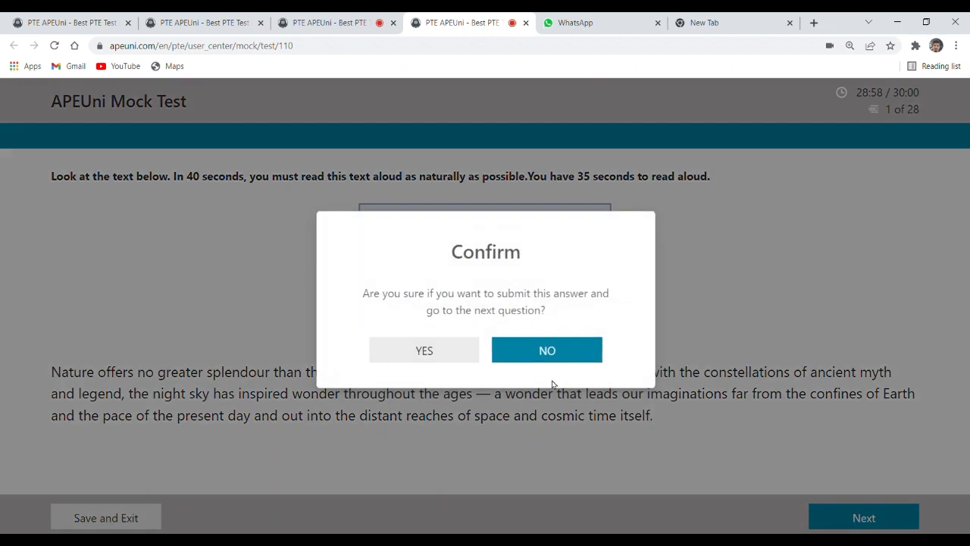
click(435, 349)
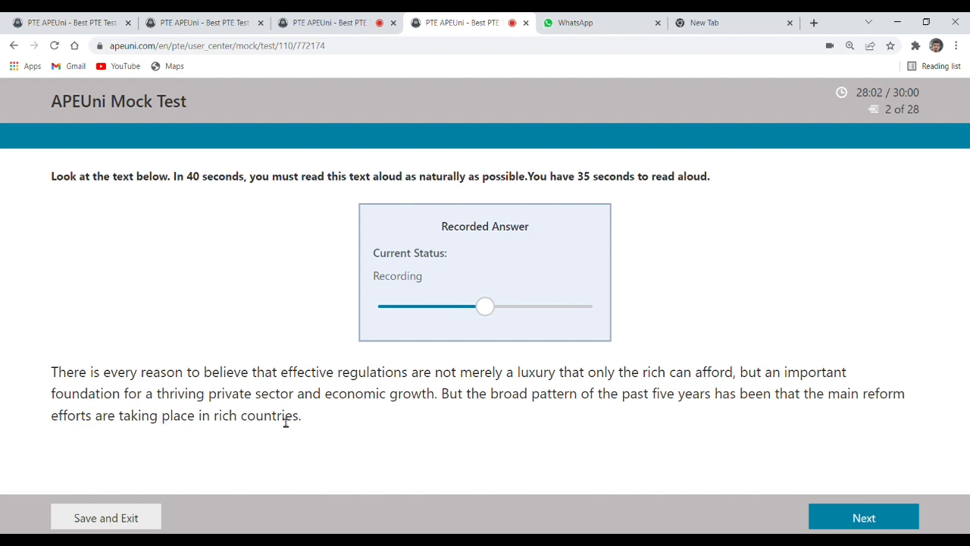
click(822, 517)
click(426, 348)
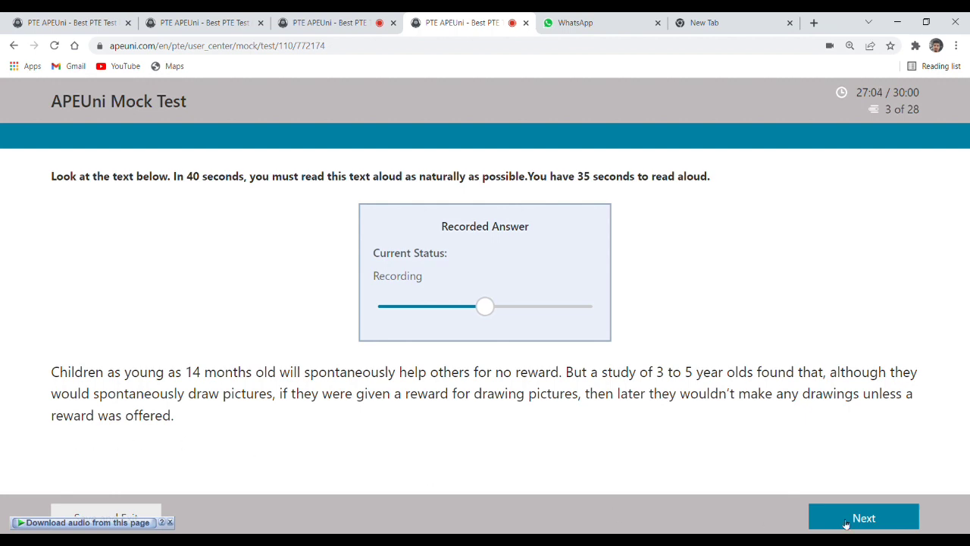
click(885, 522)
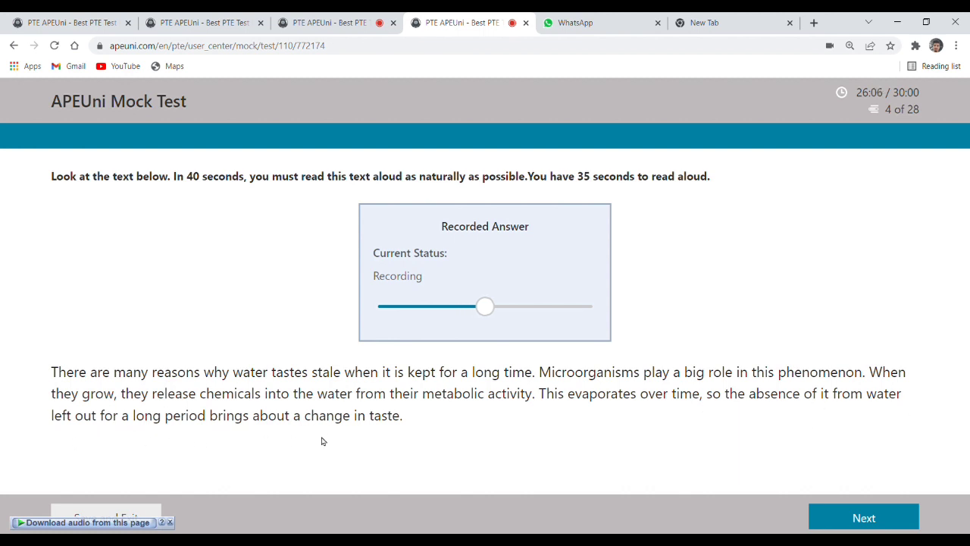
Read aloud and submit the recorded answers for questions 4 to 7, ending with the tea ceremony text.
click(862, 519)
click(470, 368)
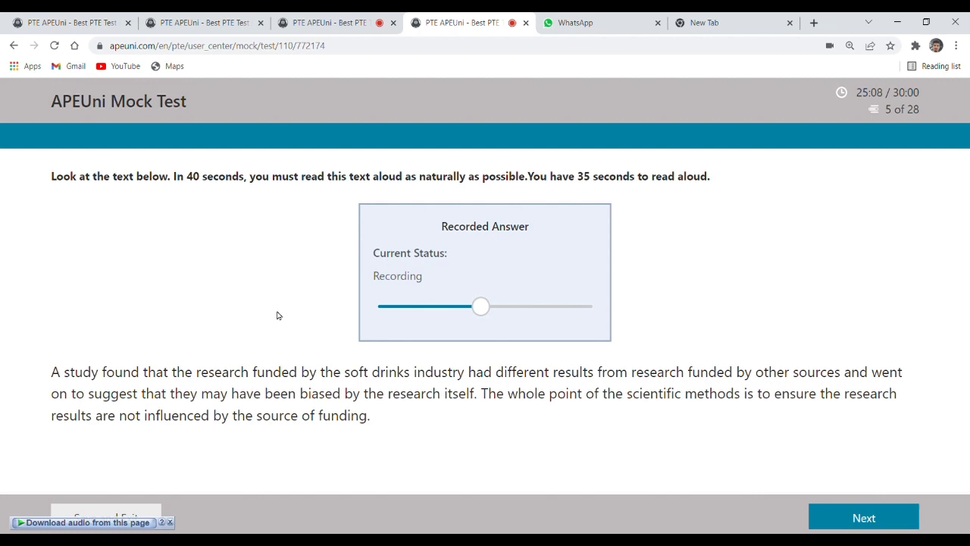
click(812, 509)
click(374, 357)
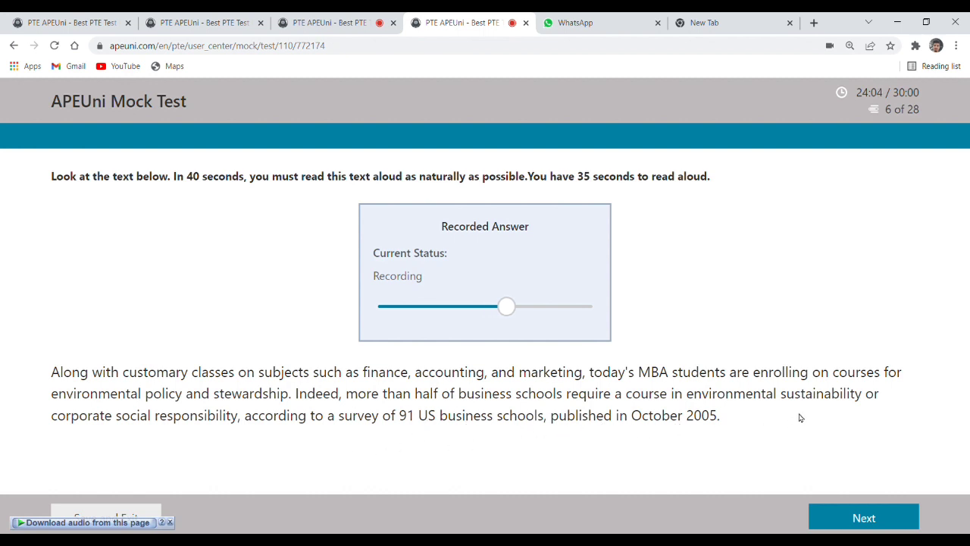
click(858, 518)
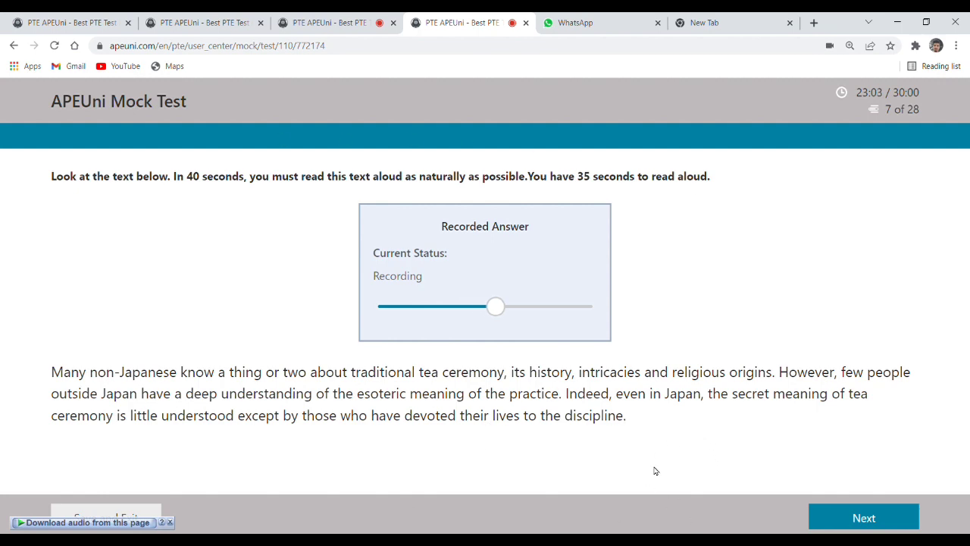
click(864, 518)
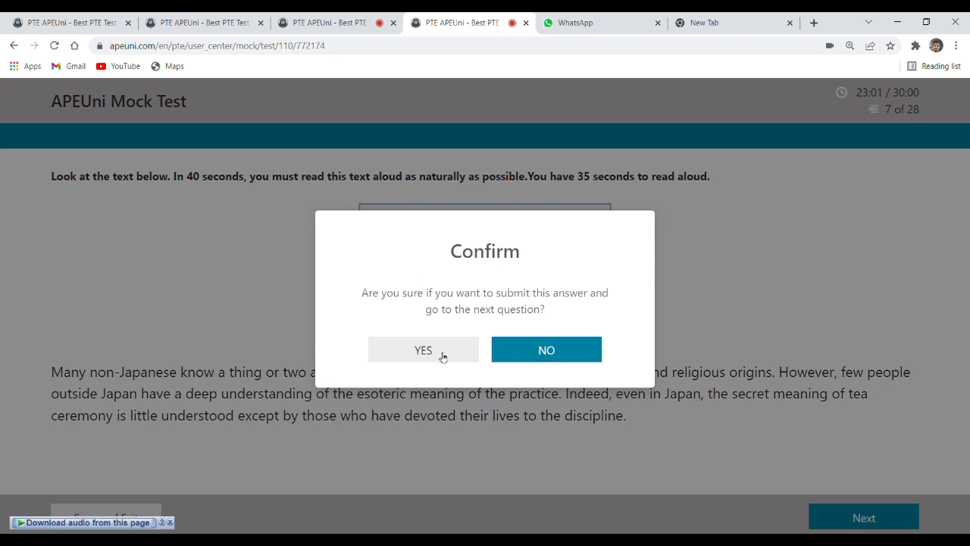
click(441, 351)
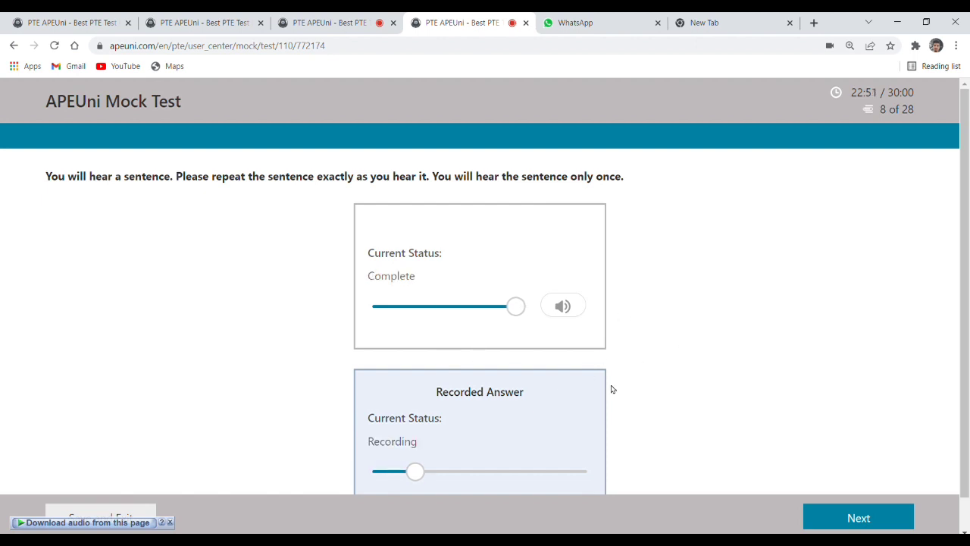
Repeat the heard sentences and submit the recorded answers for questions 8 to 10.
click(867, 519)
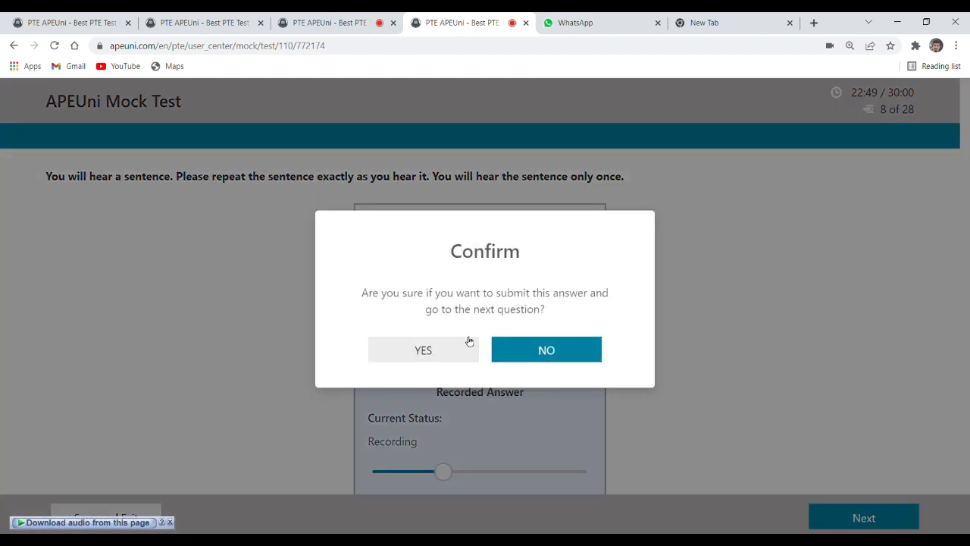
click(438, 355)
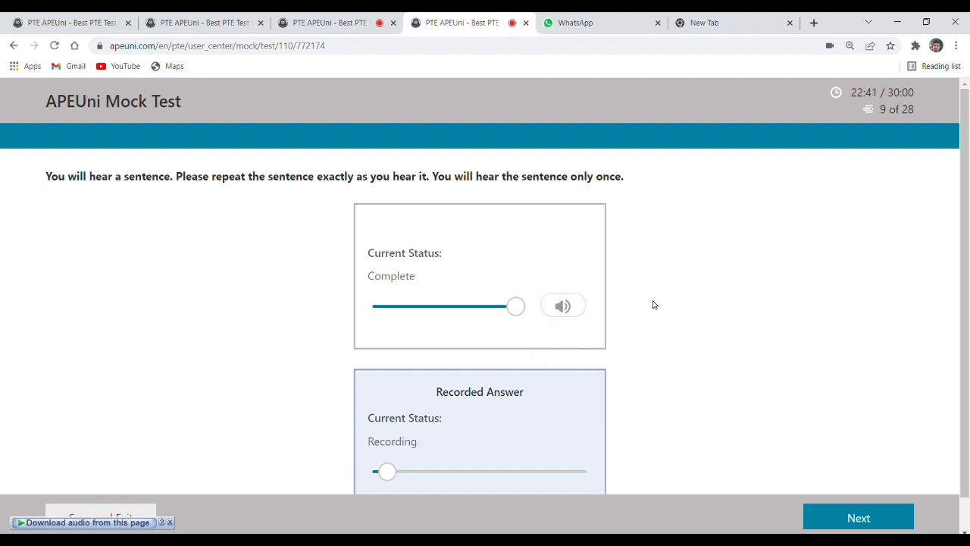
click(856, 517)
click(423, 350)
scroll(561, 273, down, 1)
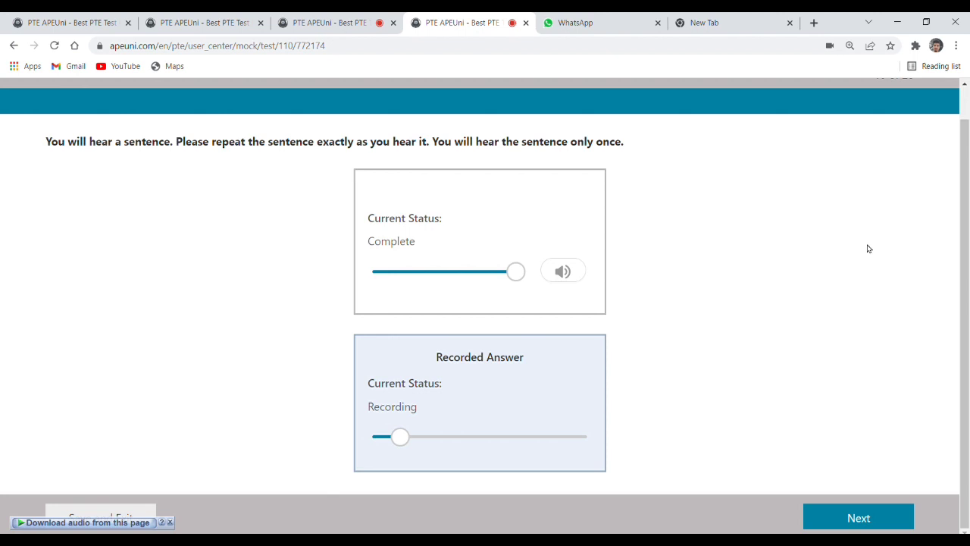
click(892, 520)
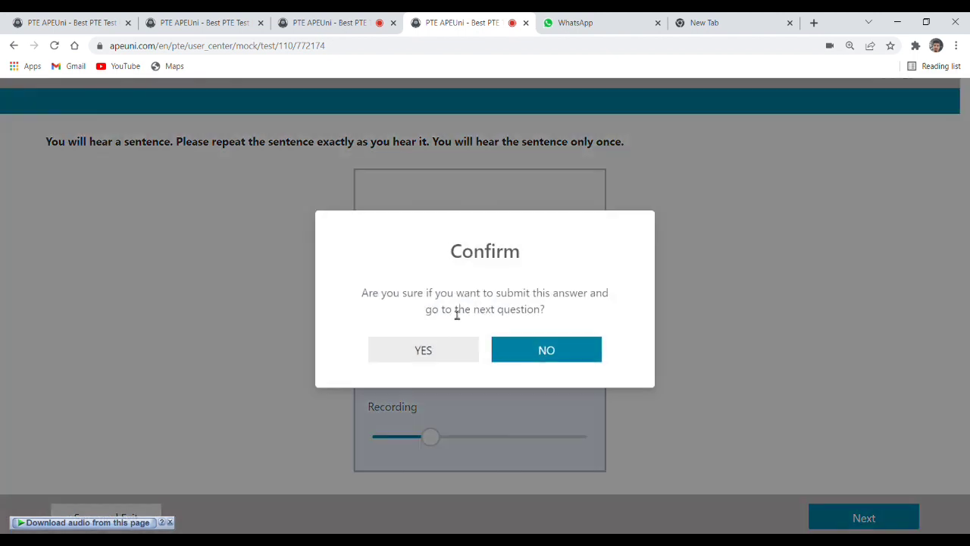
click(435, 357)
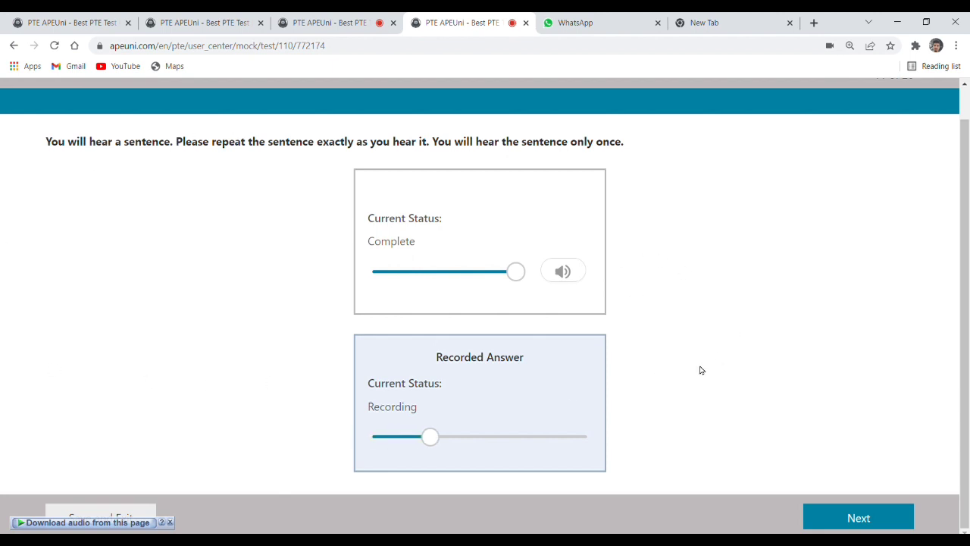
Repeat the heard sentences and submit the recorded answers for questions 11 to 13.
click(846, 528)
click(459, 342)
click(863, 517)
click(429, 350)
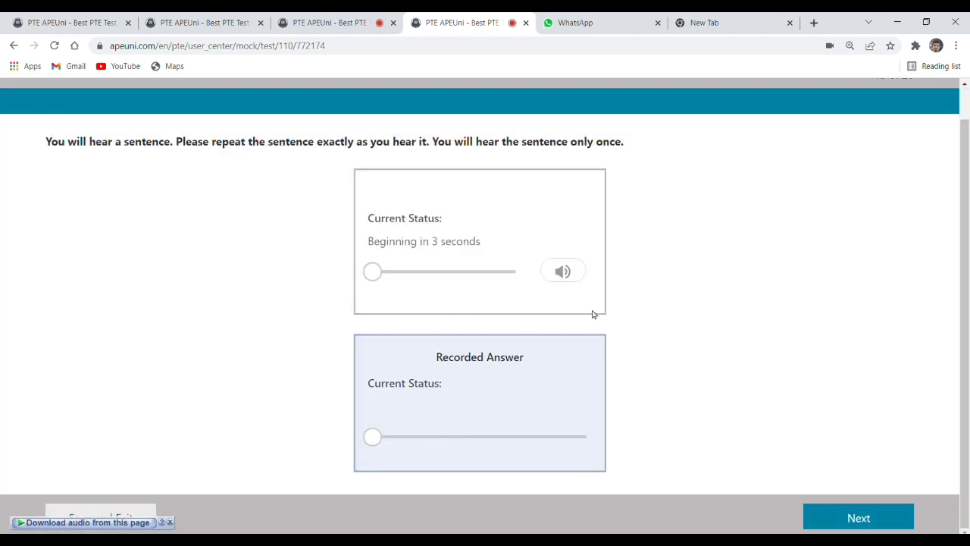
scroll(719, 291, up, 1)
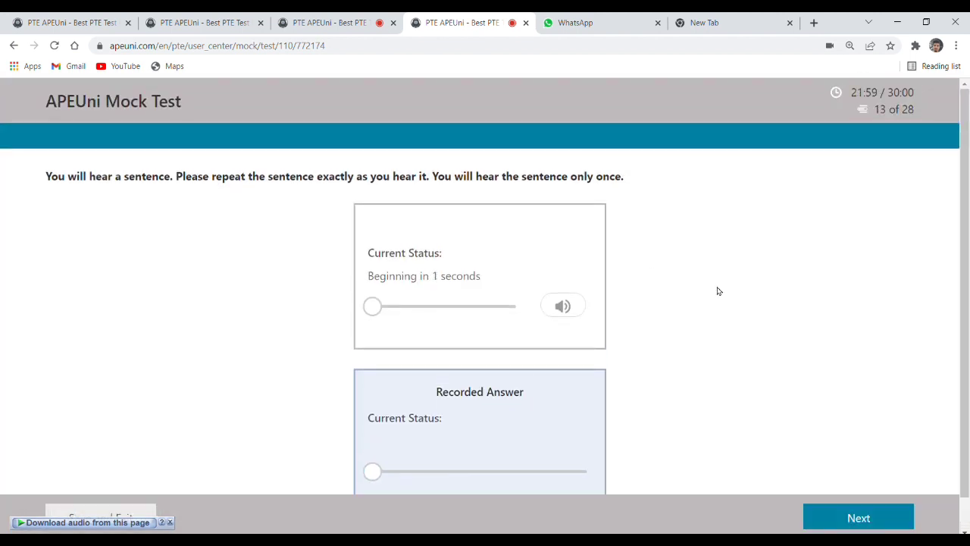
scroll(718, 291, down, 1)
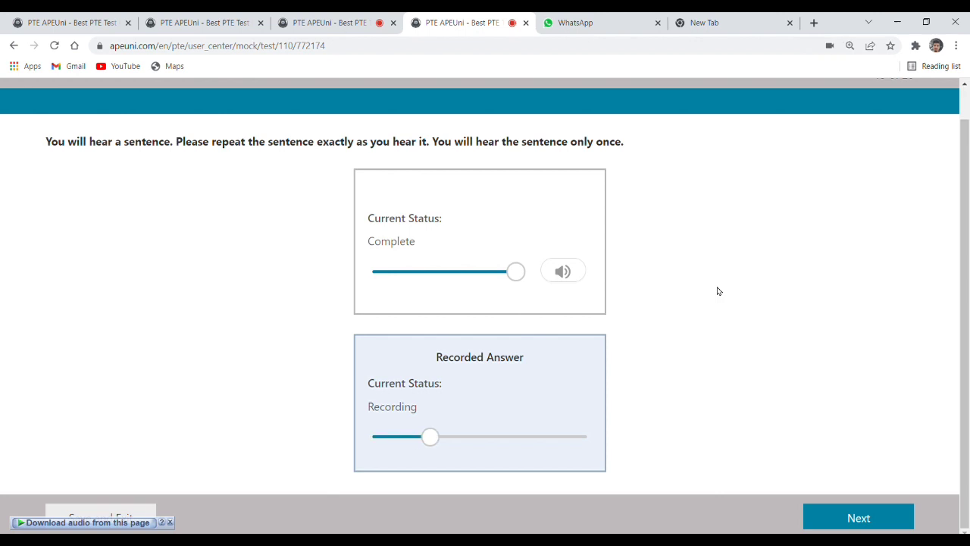
click(858, 517)
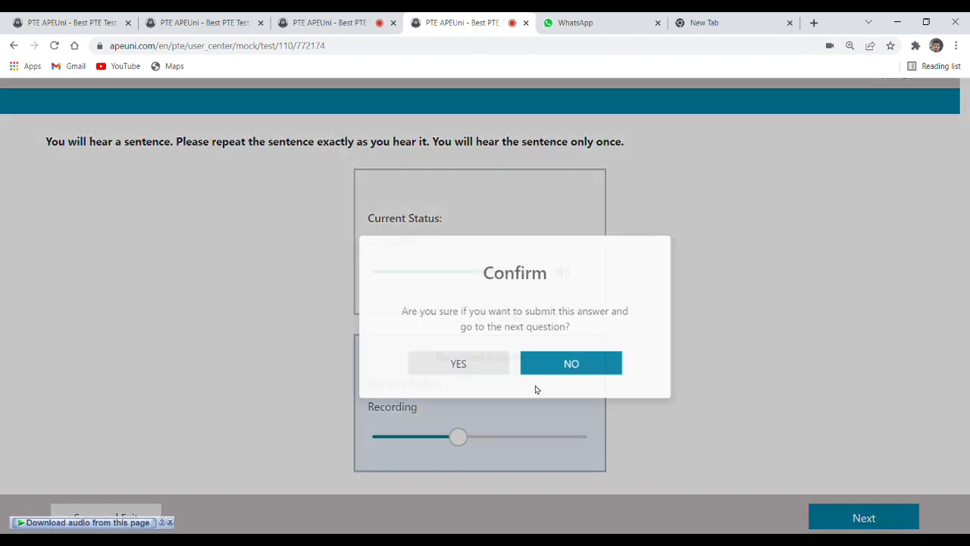
click(422, 350)
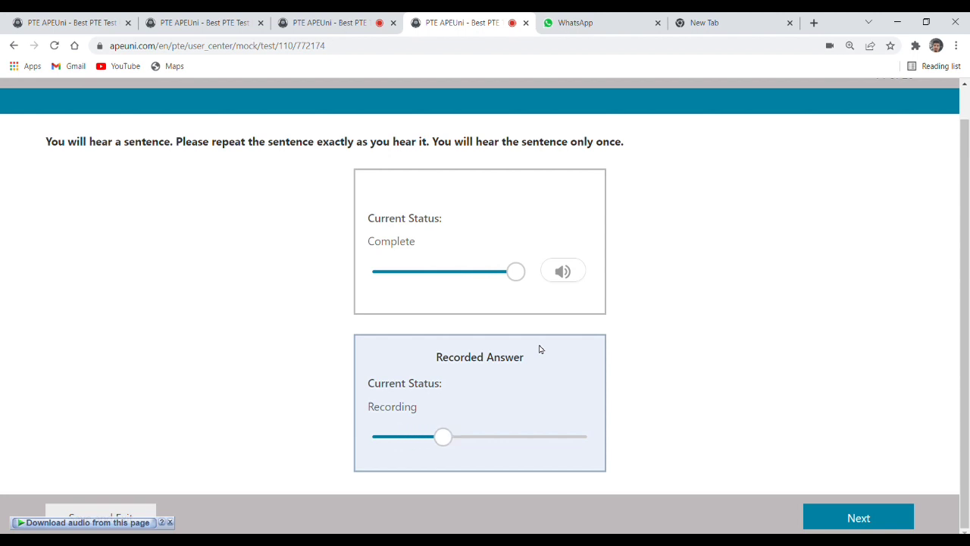
Repeat the heard sentences and submit the recorded answers for questions 14 to 16.
click(831, 524)
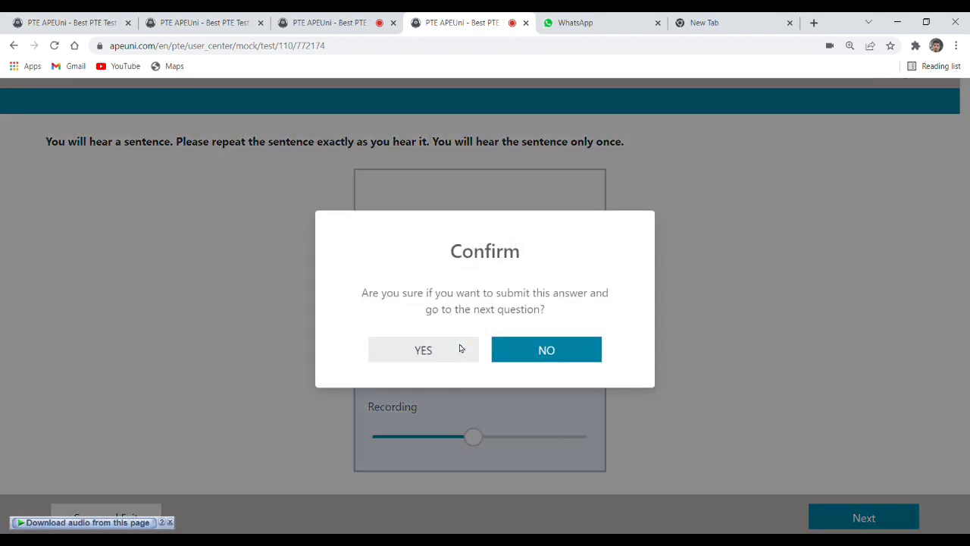
click(465, 350)
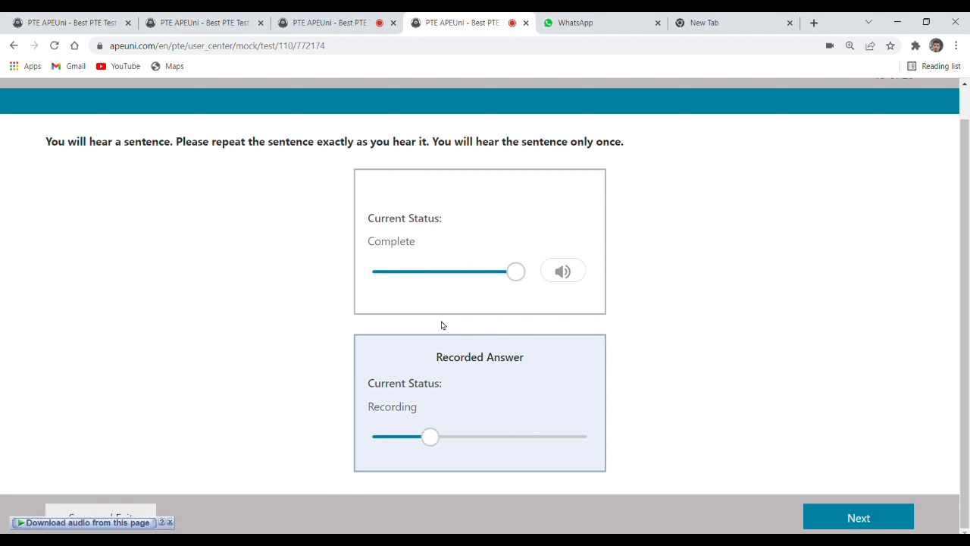
click(862, 516)
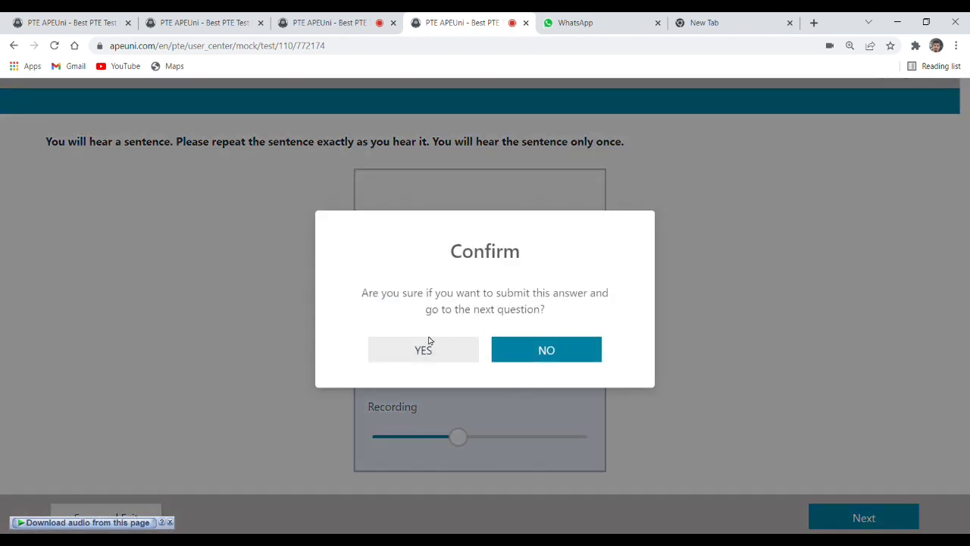
click(432, 341)
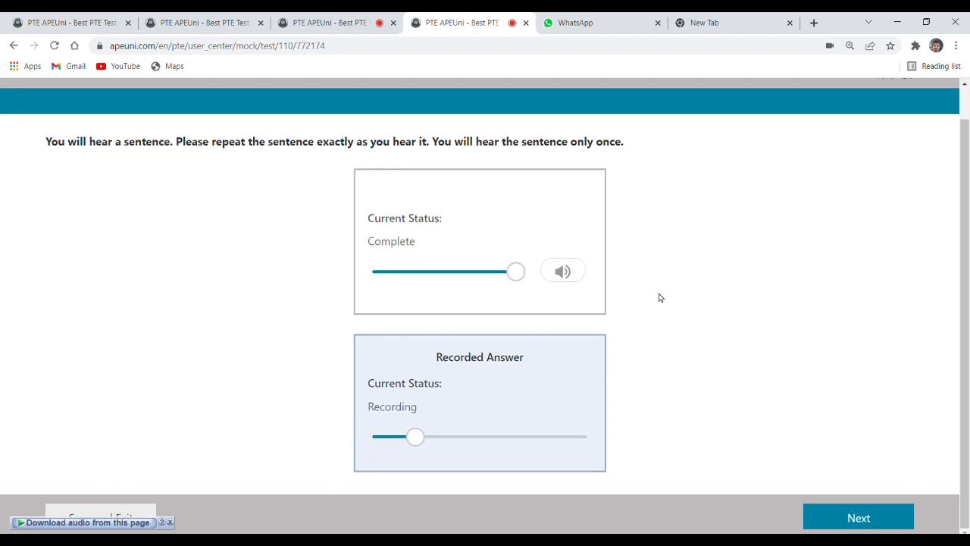
click(846, 521)
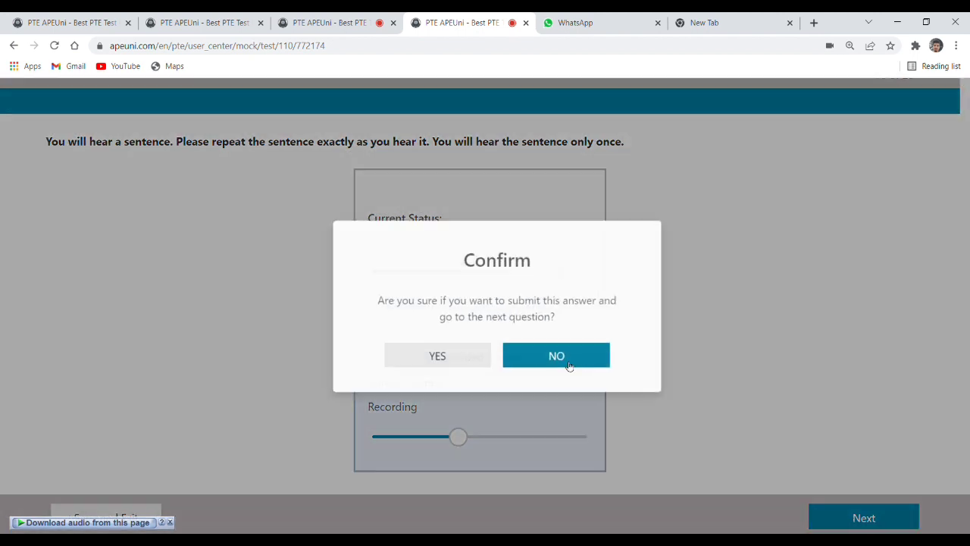
click(429, 349)
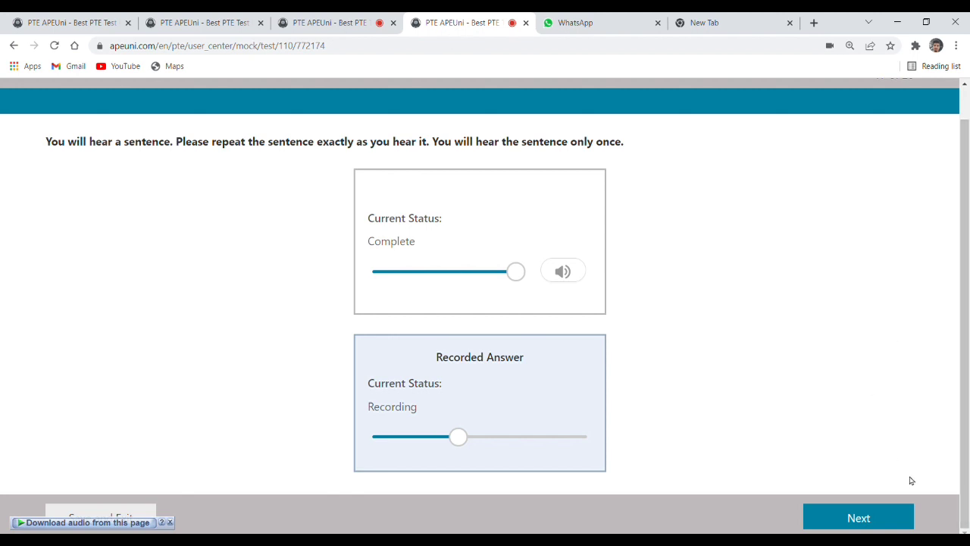
Submit the recorded answers for the last two repeat-sentence questions, 17 and 18.
click(858, 518)
click(452, 347)
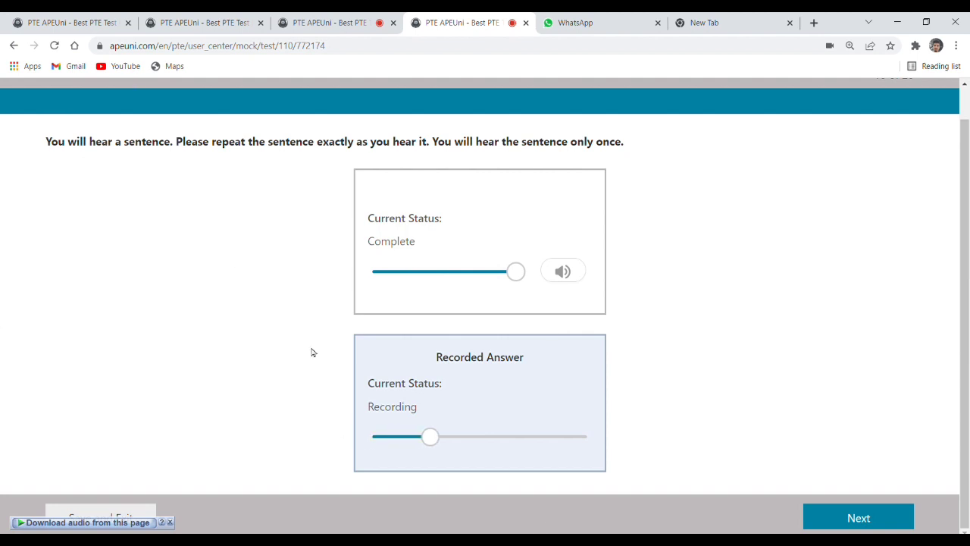
click(861, 517)
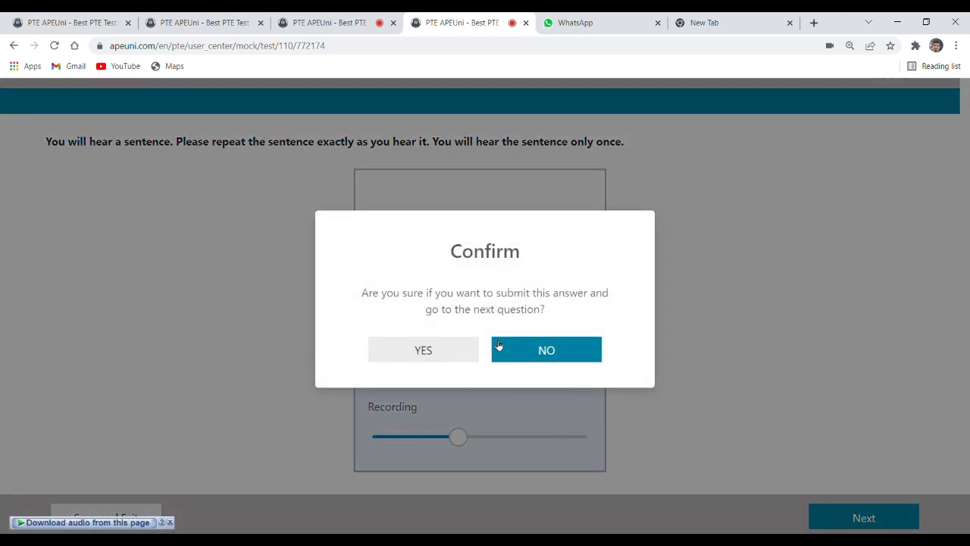
click(437, 350)
Describe the Volunteer Work line graph aloud and submit the recorded answer.
scroll(449, 349, down, 1)
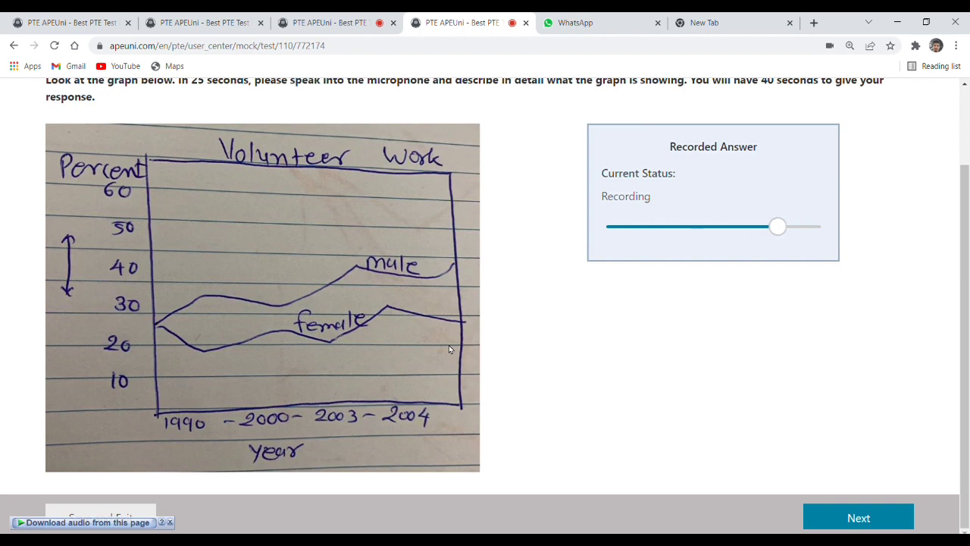
click(864, 522)
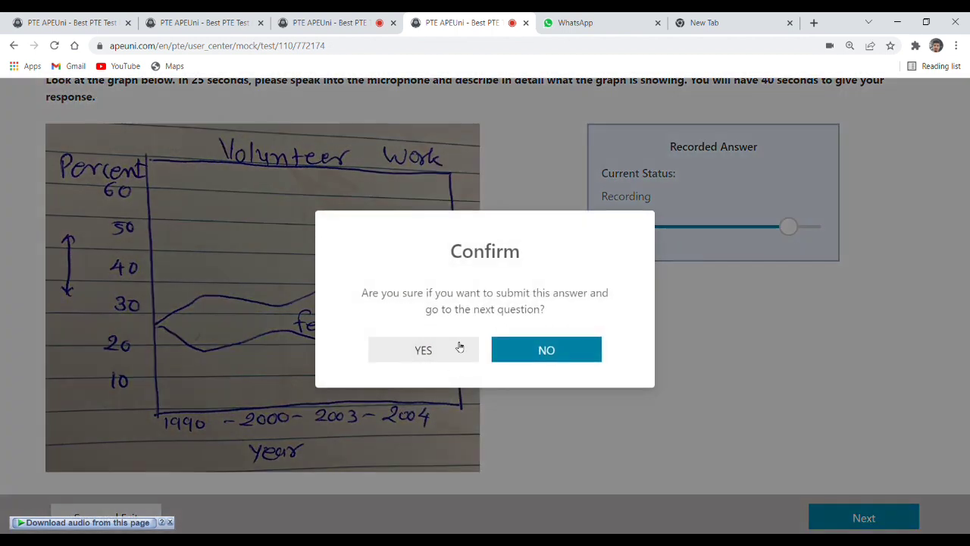
click(459, 348)
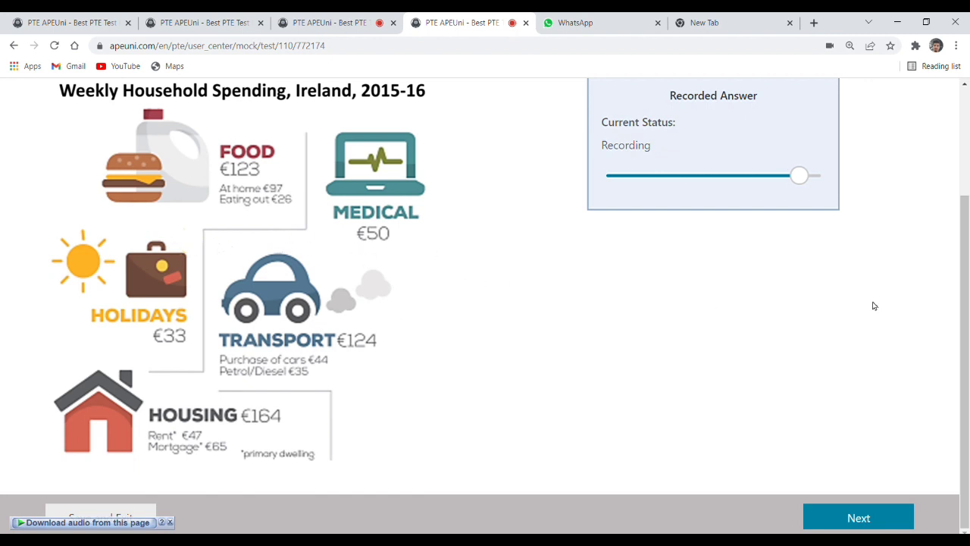
Describe the Weekly Household Spending infographic and the Bermuda Triangle map aloud and submit the recorded answers.
click(878, 521)
click(439, 353)
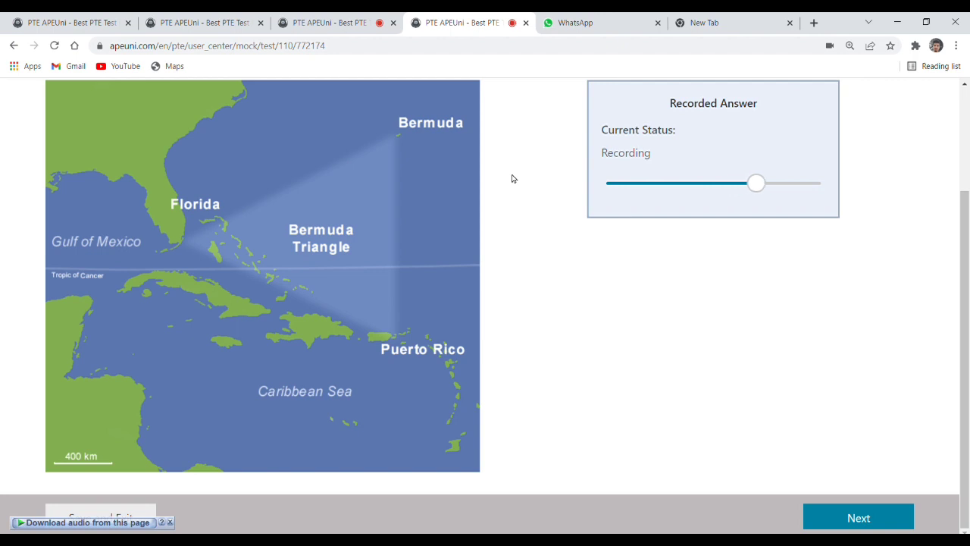
click(811, 523)
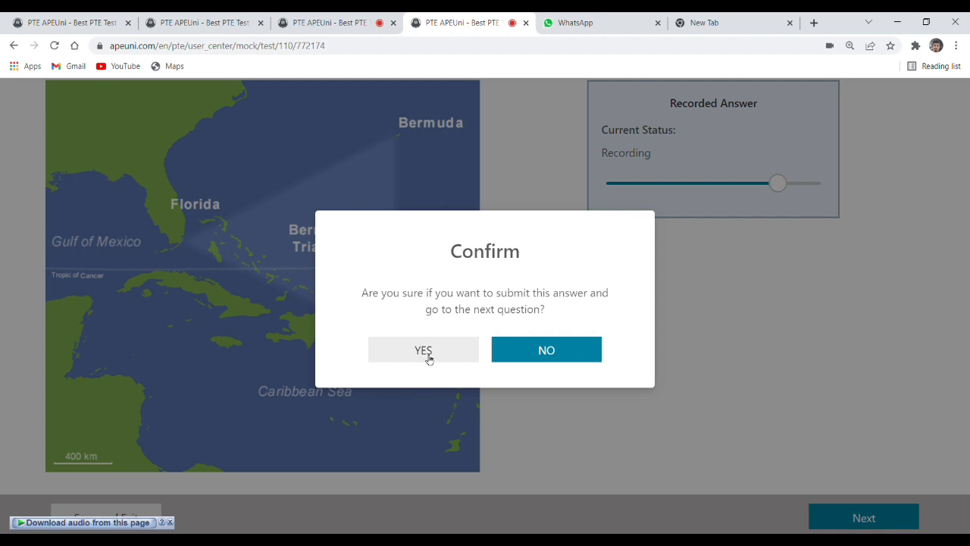
click(429, 354)
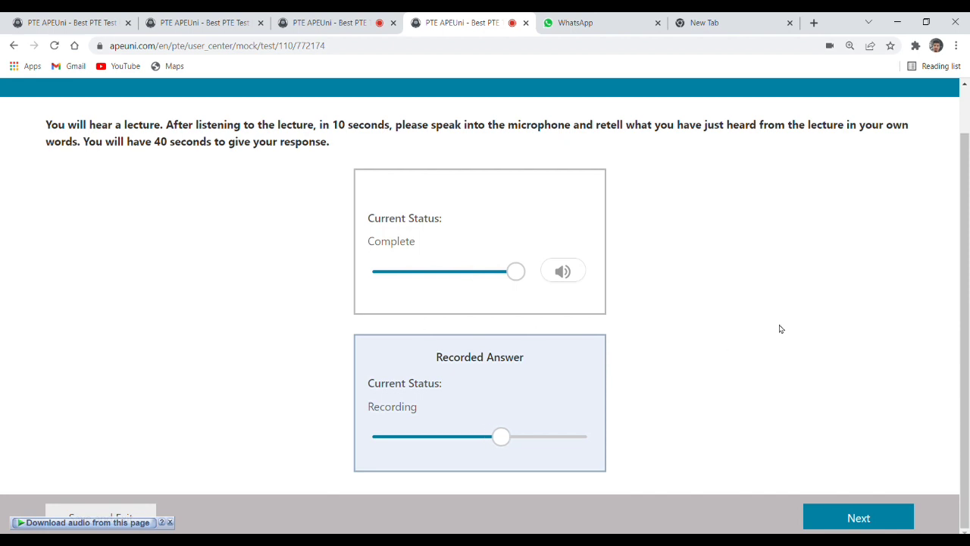
Retell the heard lecture aloud in your own words and submit the recorded answer.
click(847, 526)
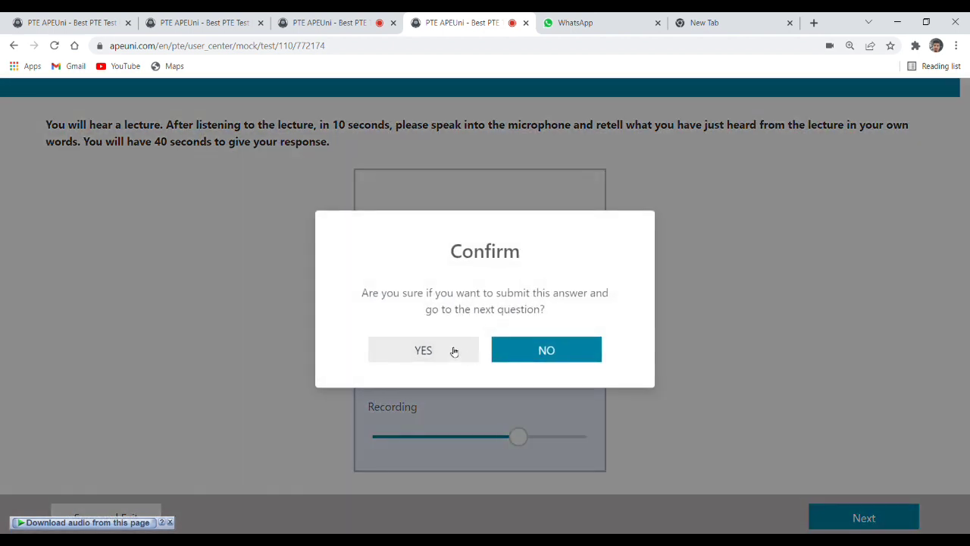
click(451, 350)
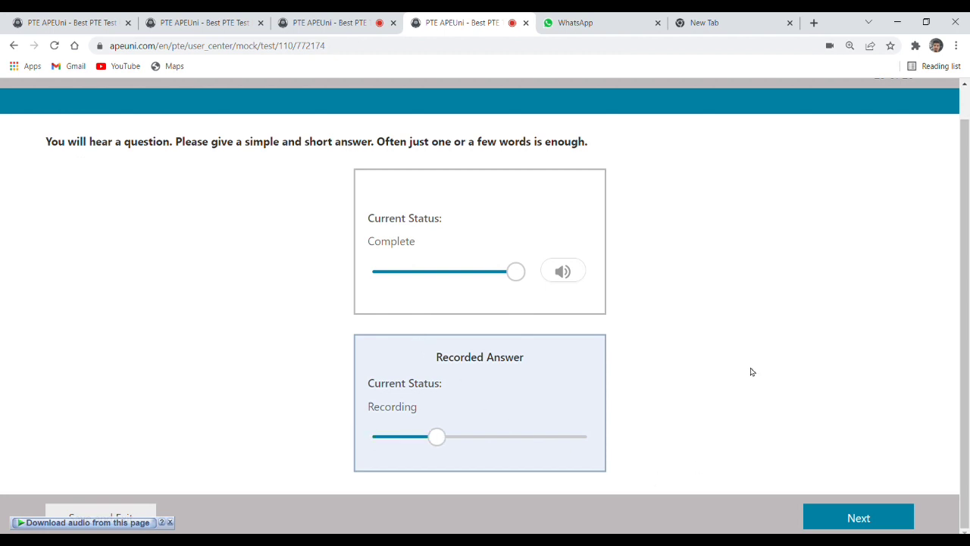
Answer three heard short-answer questions aloud and submit each recording.
click(857, 515)
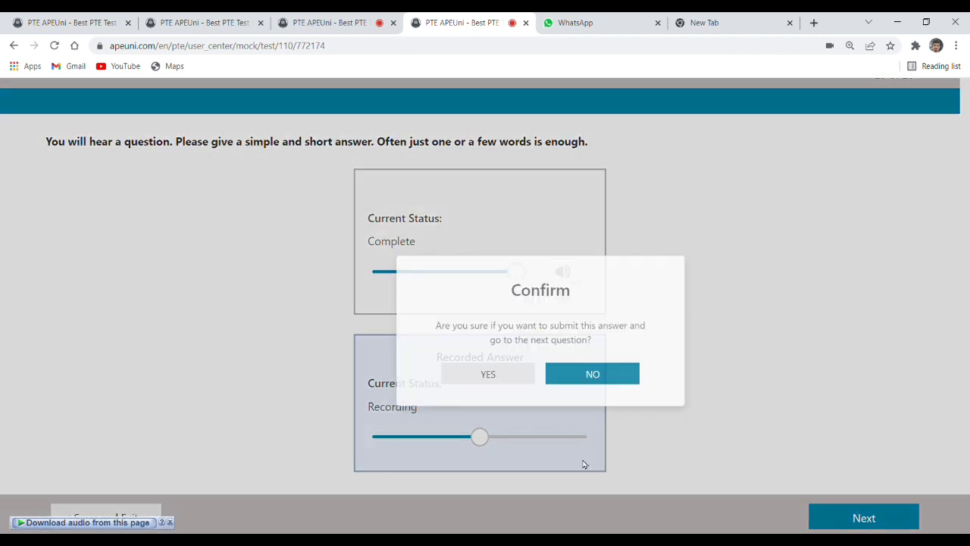
click(455, 360)
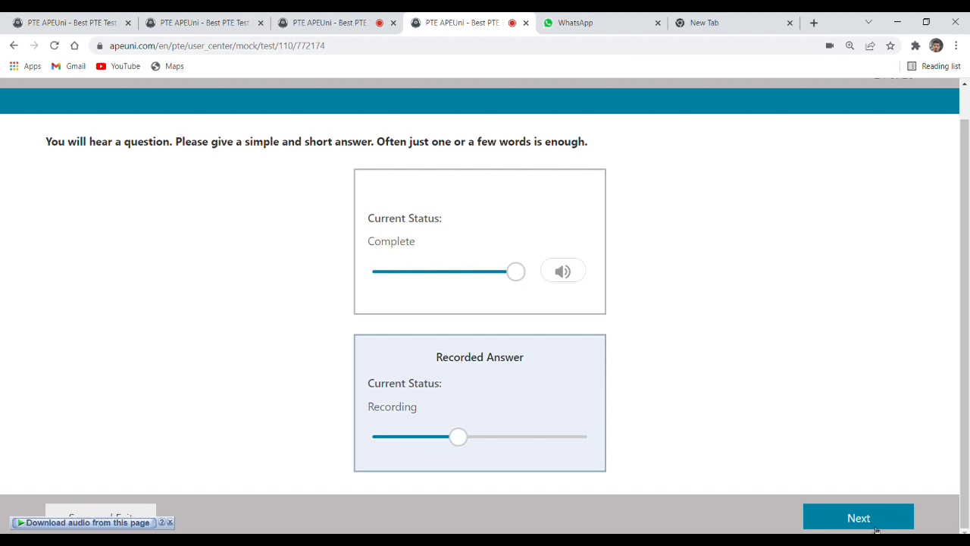
click(875, 528)
click(451, 356)
click(868, 520)
click(450, 353)
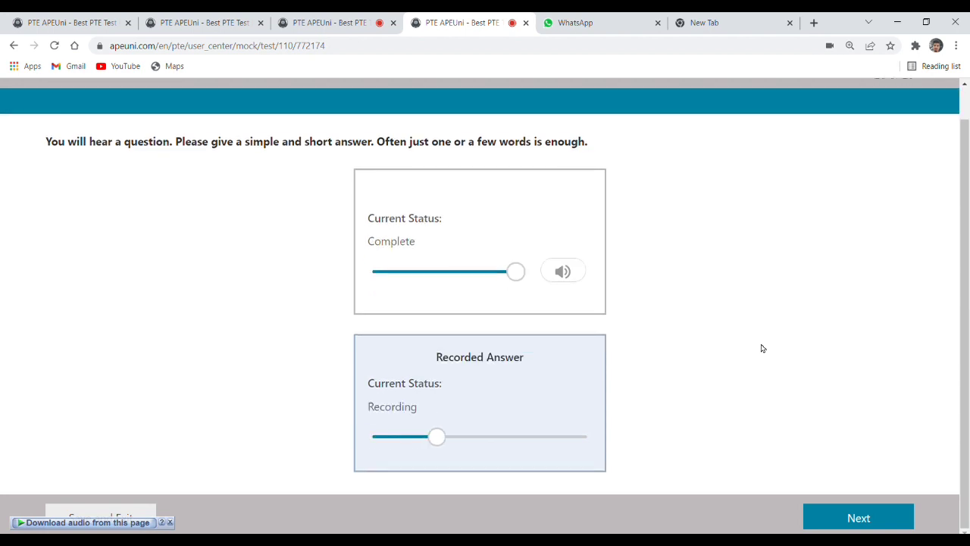
Answer the remaining three short-answer questions aloud and submit their recordings to reach the writing tasks.
click(838, 516)
click(452, 347)
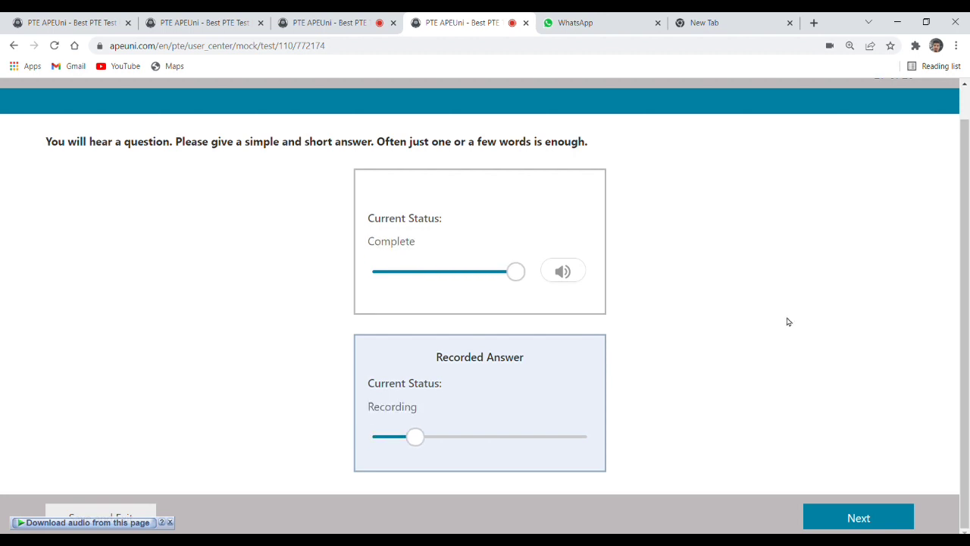
click(883, 520)
click(475, 349)
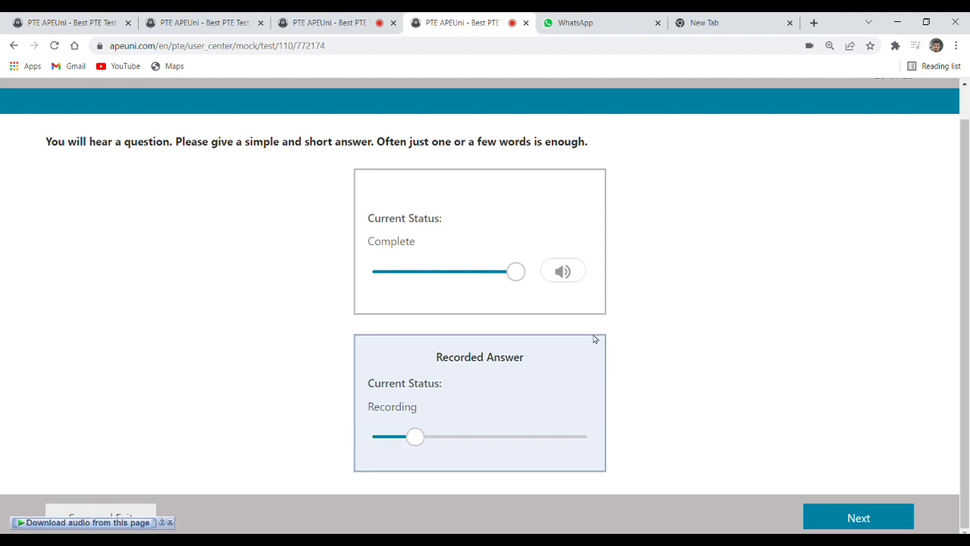
click(818, 522)
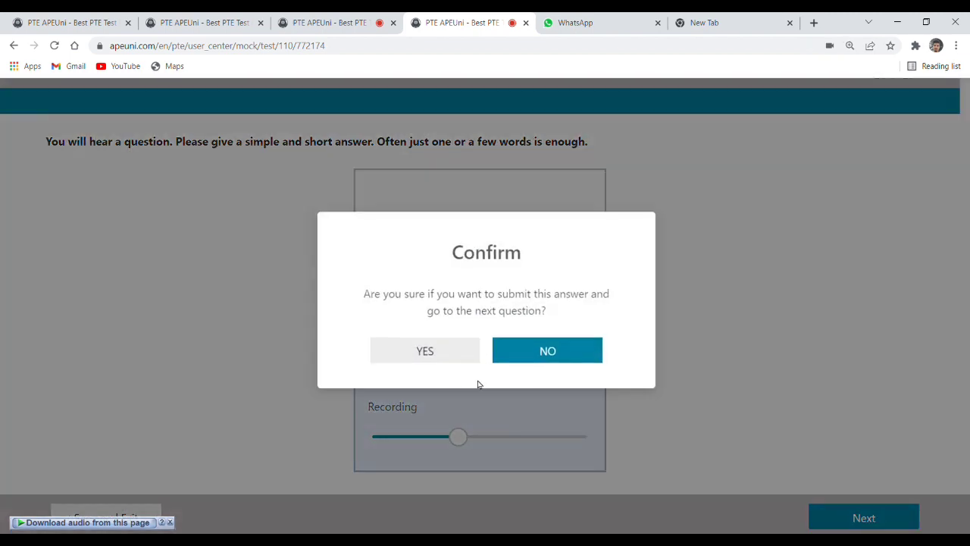
click(450, 357)
Summarize the marketing objectives passage in one sentence linking objectives as goals to the driving comparison, and submit the answer.
scroll(453, 348, down, 2)
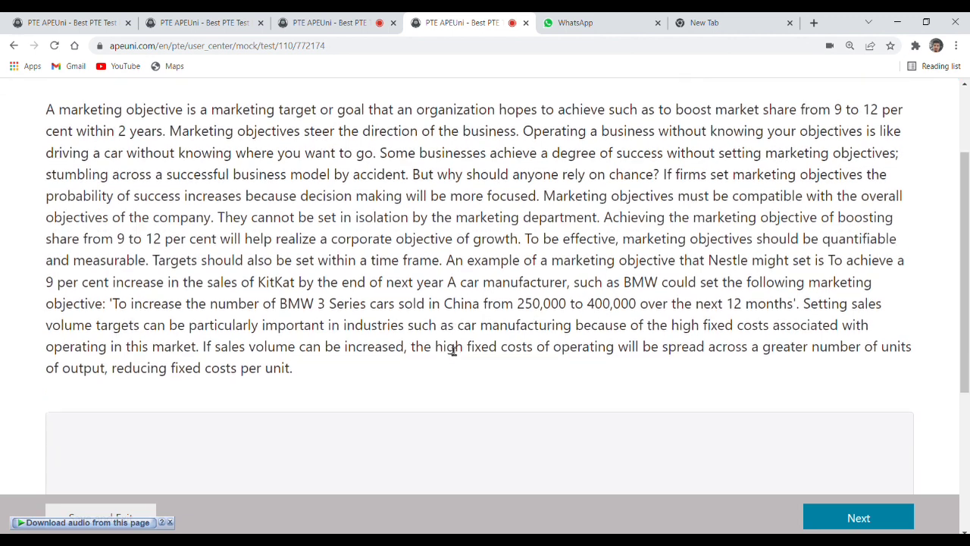
scroll(447, 349, up, 1)
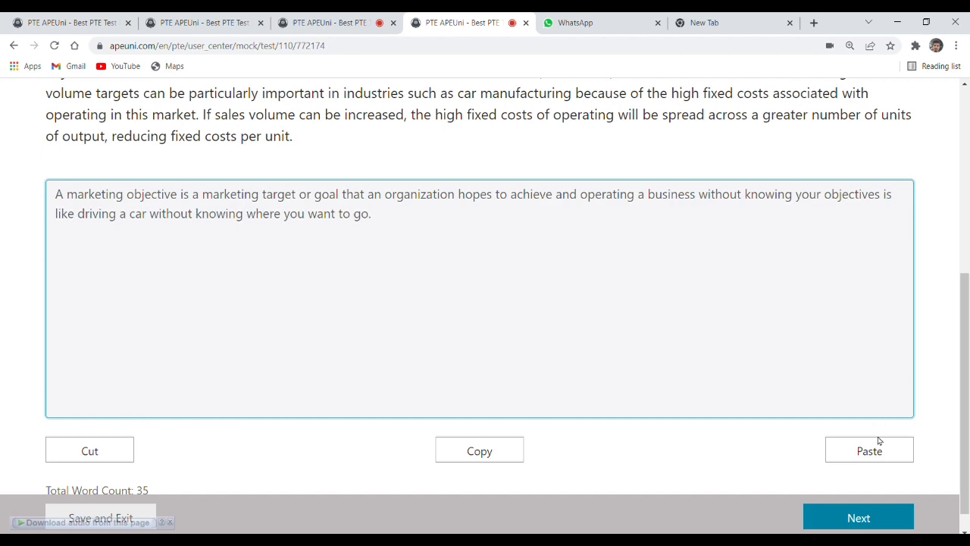
click(866, 523)
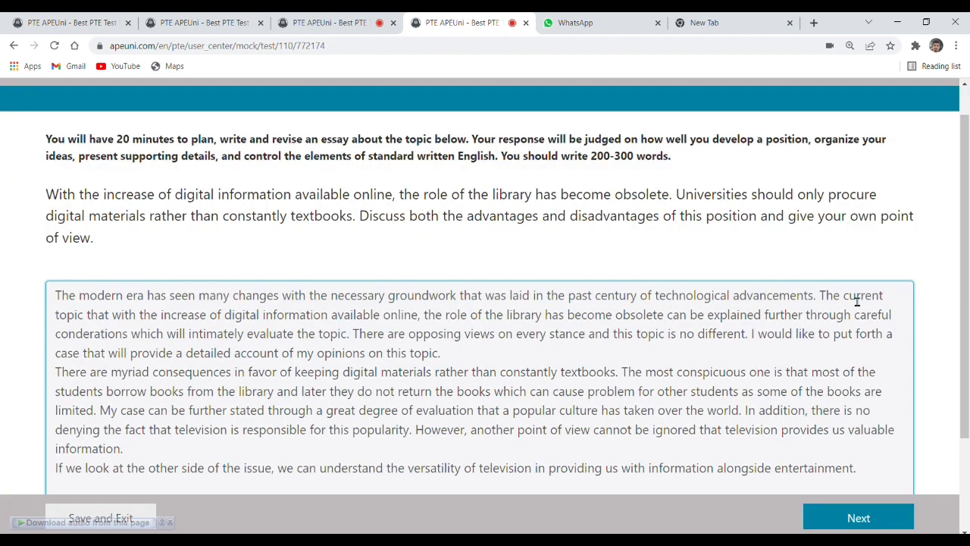
Continue the library essay with "Moreover, the information on the channels of television is of great assistance in the personal growth of an individual.".
text(oreover, the information)
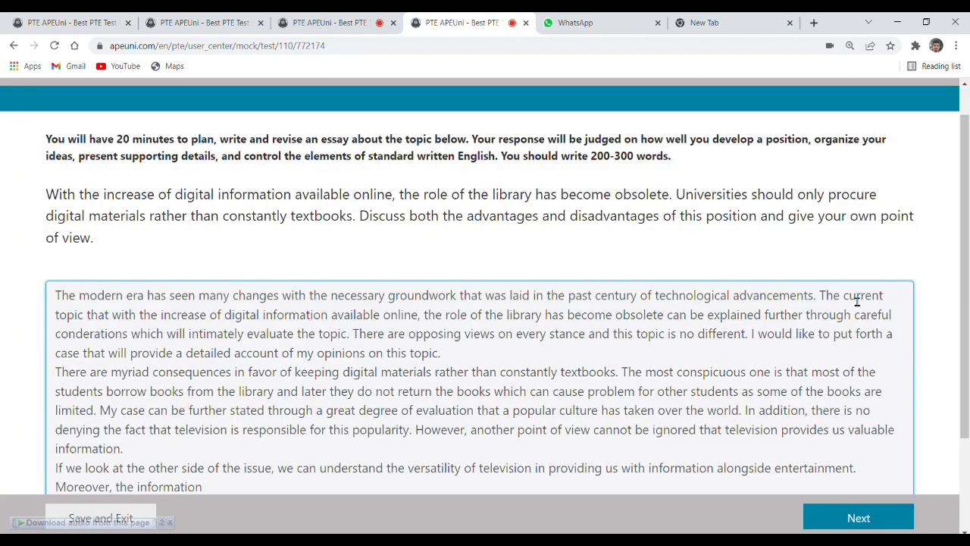
text( on the channels of television is of great assistance in the personal growth of an individual.)
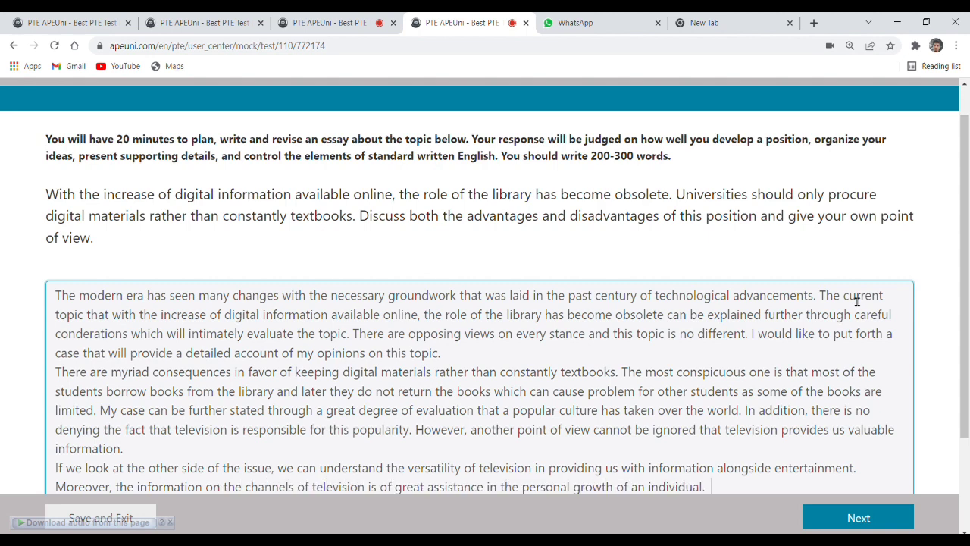
Add "Consequently, television has a great impact on the lives of people." to the essay's third paragraph.
text( Consequently,)
text(one cann)
key(BackSpace)
key(BackSpace)
key(BackSpace)
key(BackSpace)
key(BackSpace)
key(BackSpace)
key(BackSpace)
key(BackSpace)
text(thelevision has a)
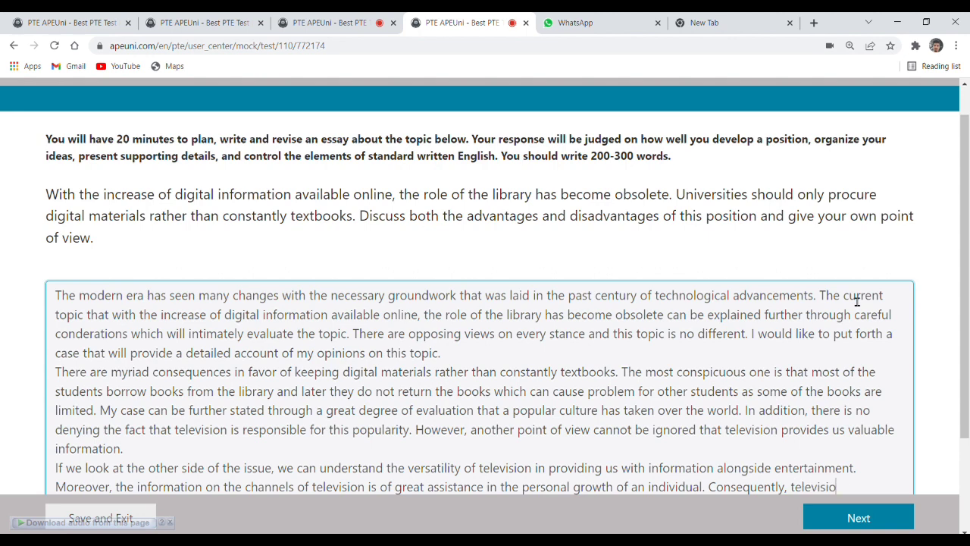
Finish the essay's third paragraph with "Hence, television is a great source of information as well." and start a new line.
text( Henc)
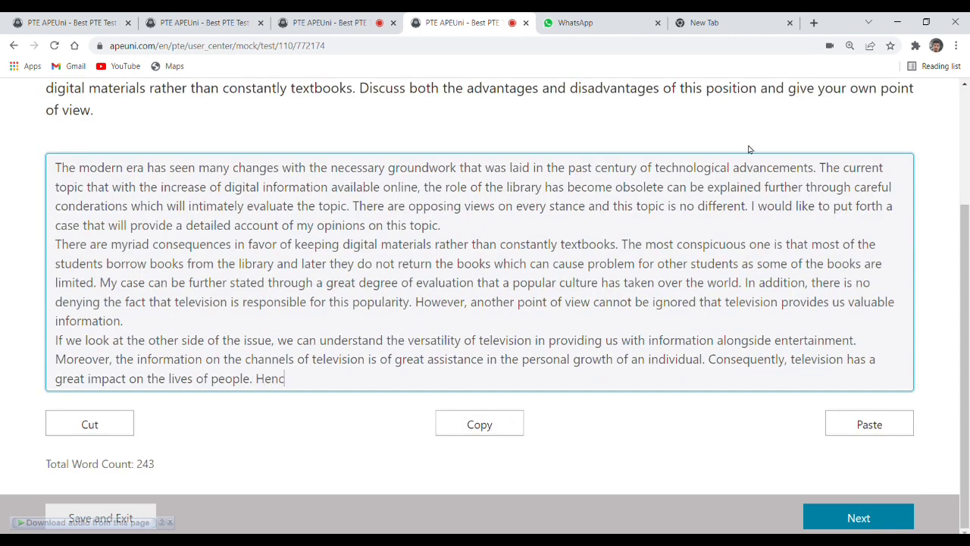
text(e, television prov)
key(BackSpace)
key(BackSpace)
key(BackSpace)
key(BackSpace)
text(is a great source of information as well.)
key(Return)
Conclude the essay: "In conclusion, the above-mentioned approach elucidated the best way forward when implemented correctly and swiftly, it can lead to a glorious future for humans.".
text(In conclusion, the abov)
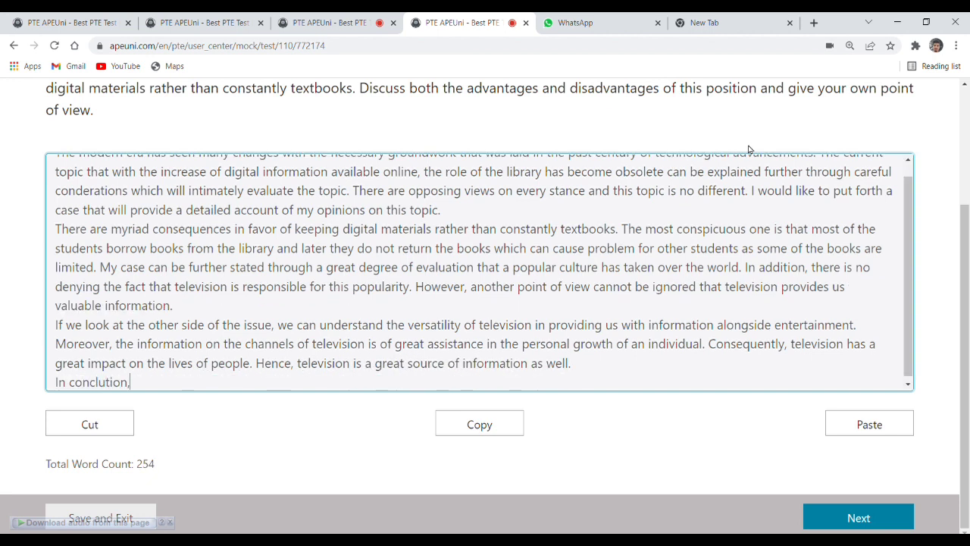
text(e-mentioned approach elucidate)
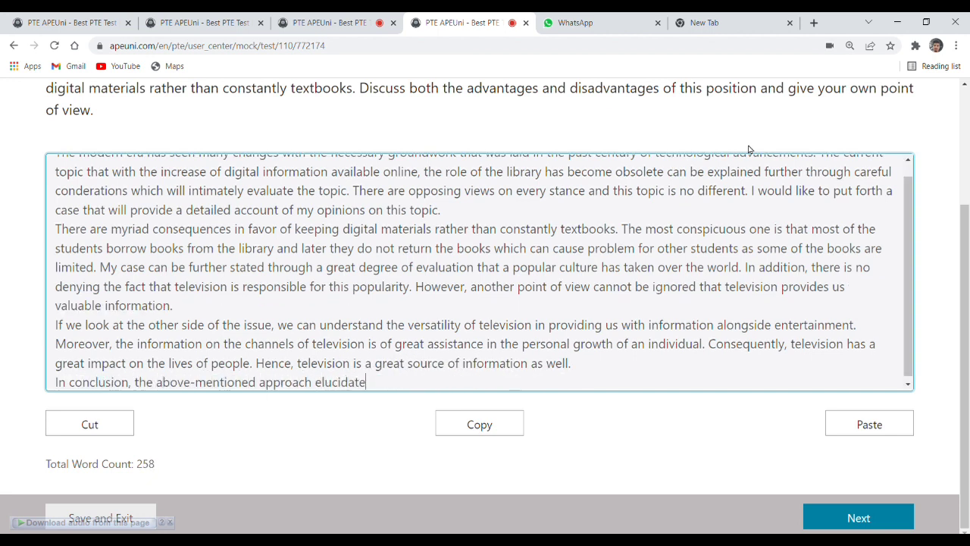
text(d the best way forward when implemented correctly and swiftly, it can lead )
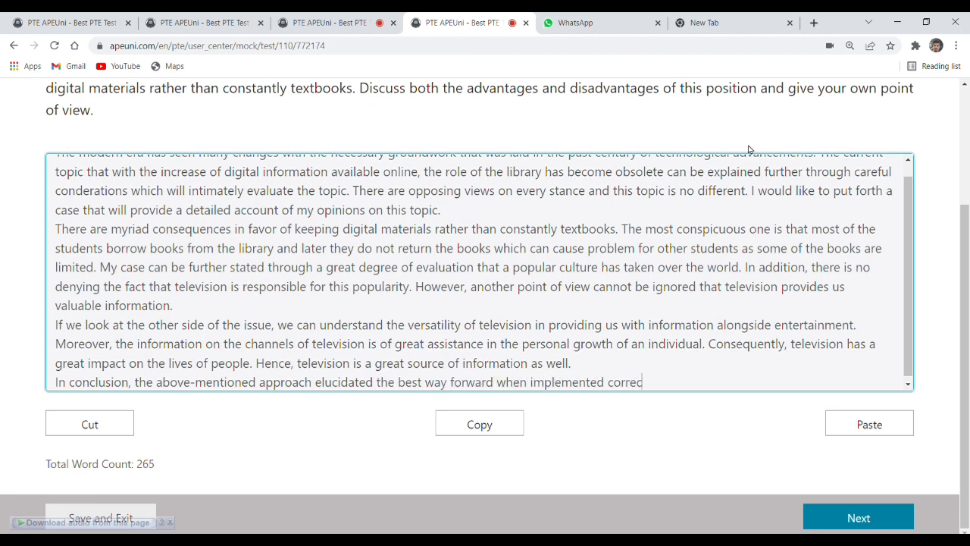
text(to a glorious future for humans.)
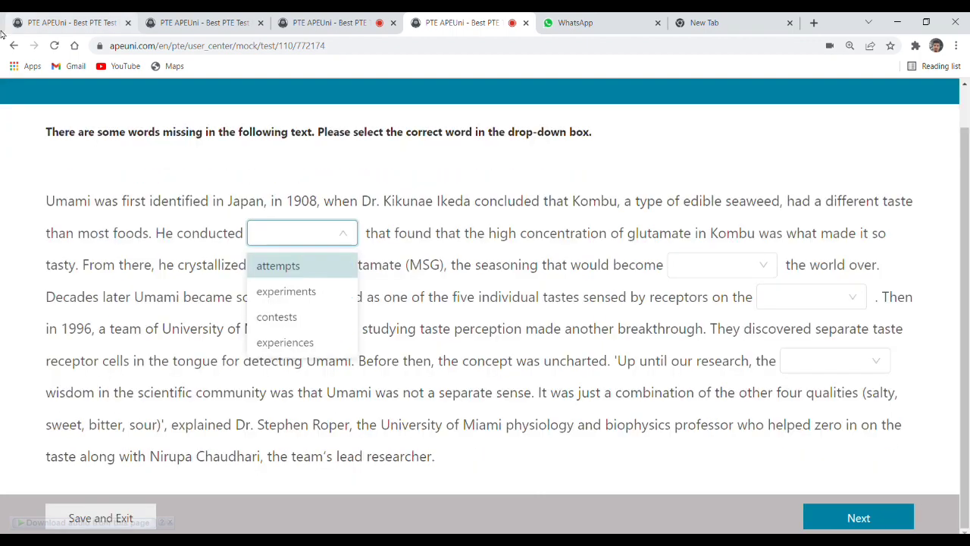
Fill the Umami passage's first three blanks with "experiments", "popular" and "tongue", and open the fourth blank's choices.
click(296, 290)
click(744, 273)
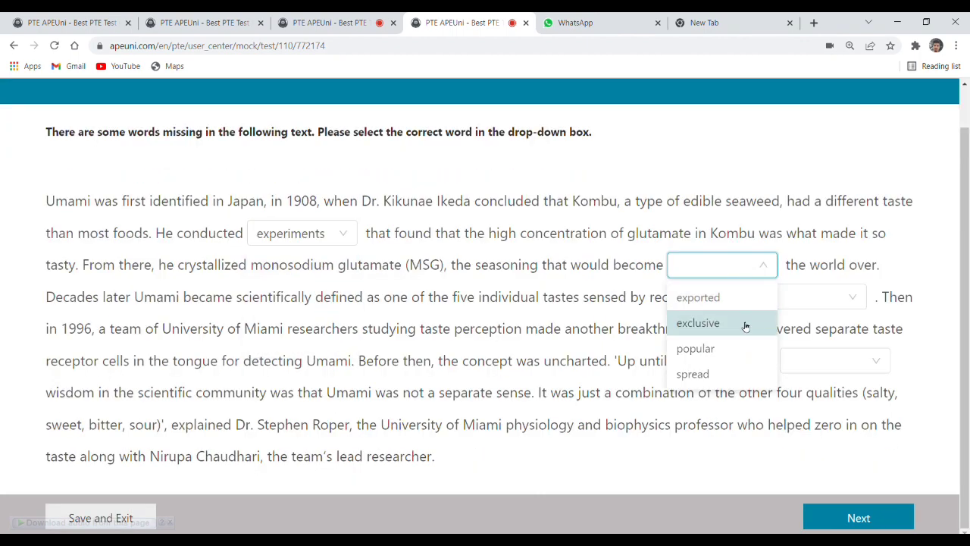
click(759, 273)
click(761, 274)
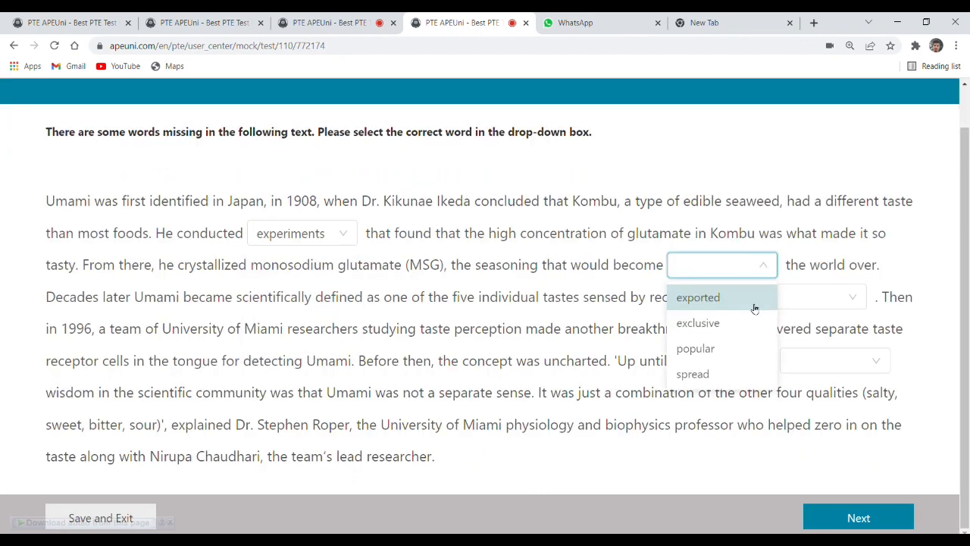
click(694, 347)
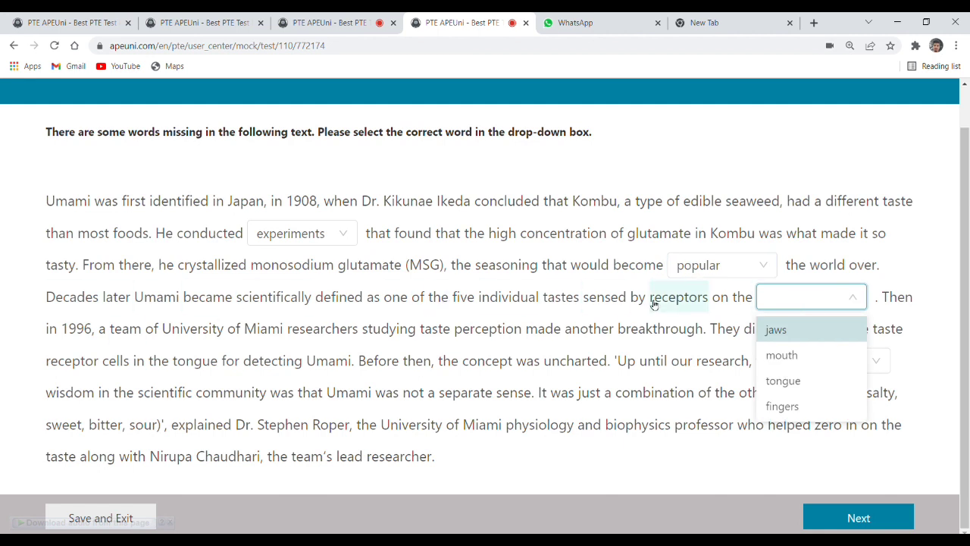
click(823, 393)
click(838, 362)
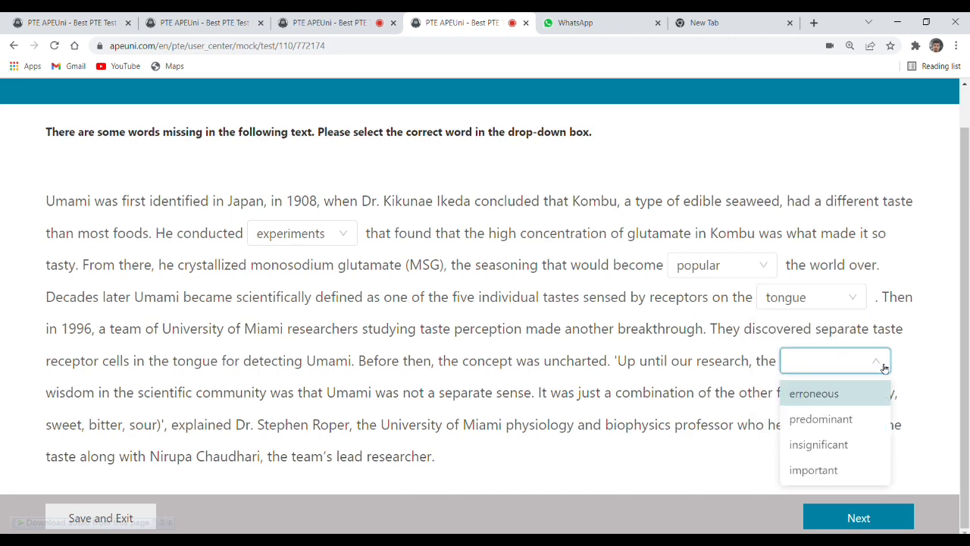
Fill the talent passage's first four blanks with "Even", "much", "of becoming" and "which", and open the fifth blank's choices.
click(279, 233)
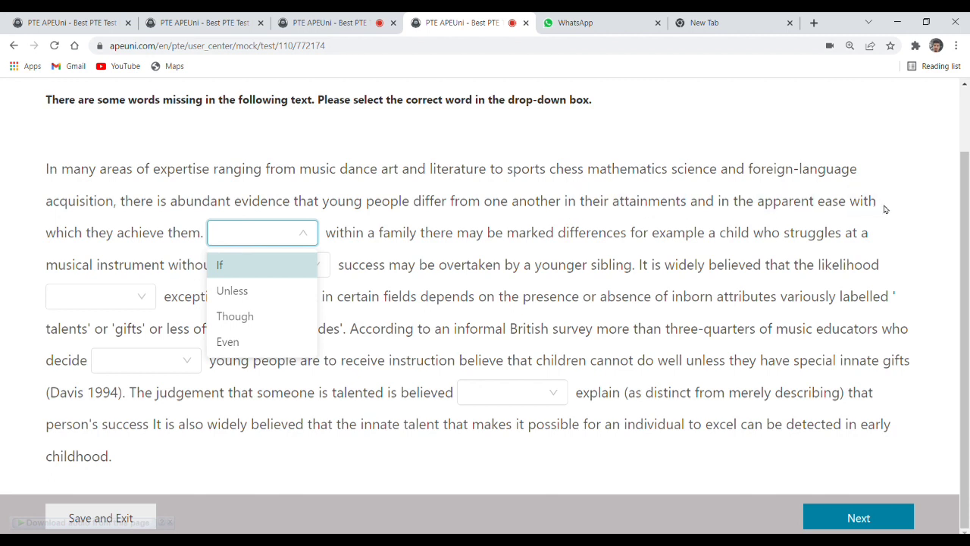
click(292, 341)
click(292, 275)
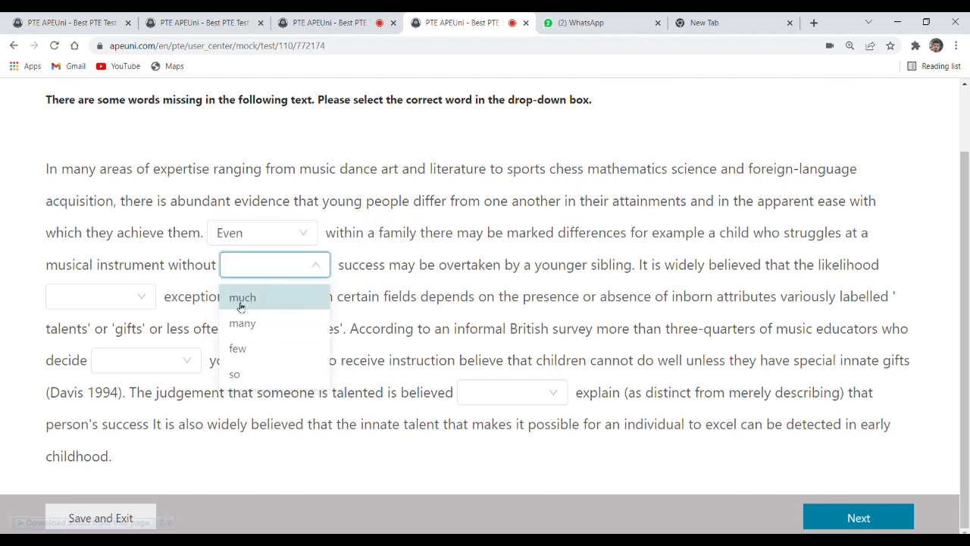
click(287, 284)
click(147, 298)
click(152, 354)
click(161, 359)
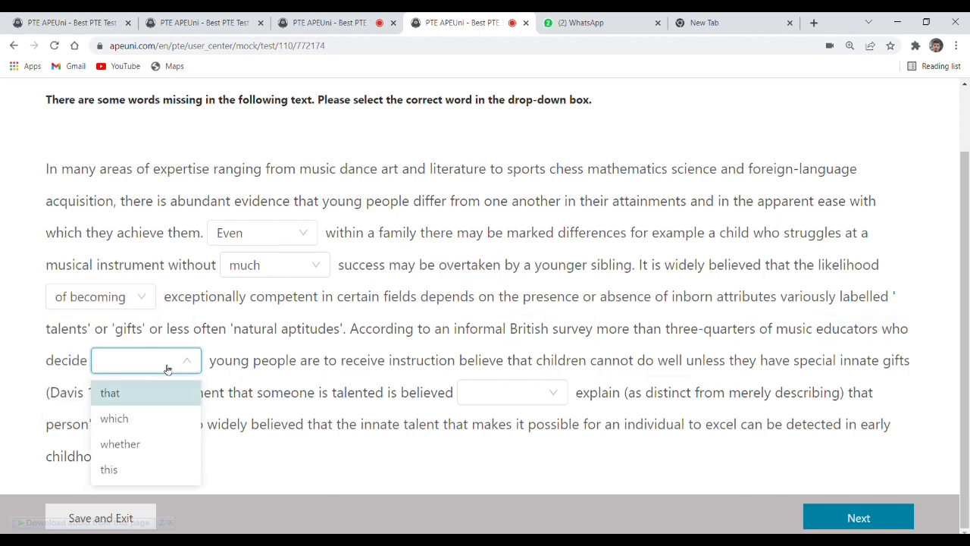
click(152, 418)
click(512, 391)
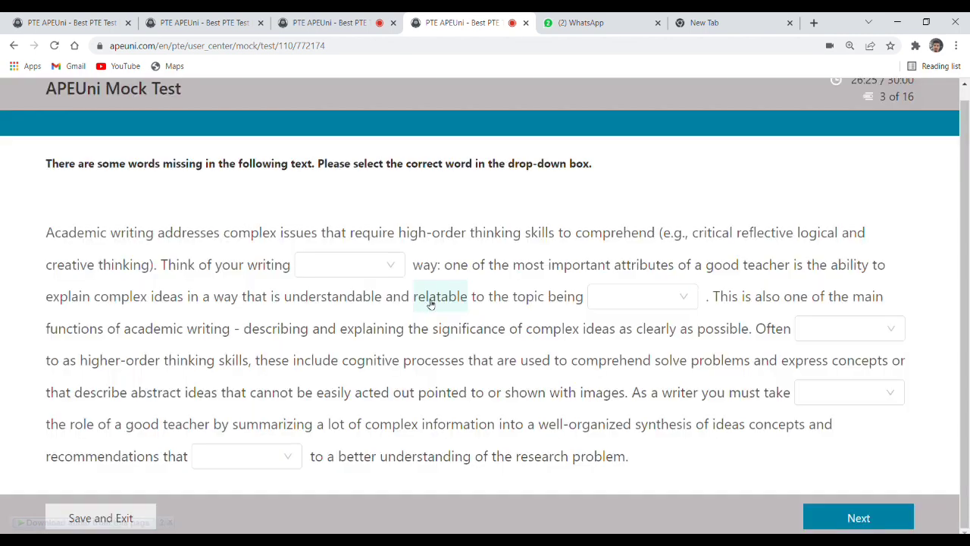
Fill the academic writing passage's first three blanks with "this", "presented" and "referred".
click(376, 265)
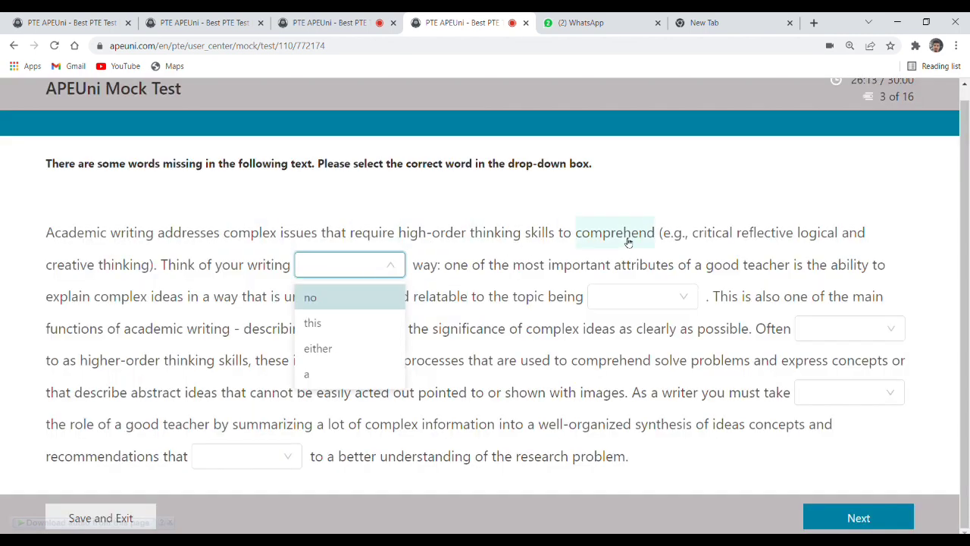
click(319, 348)
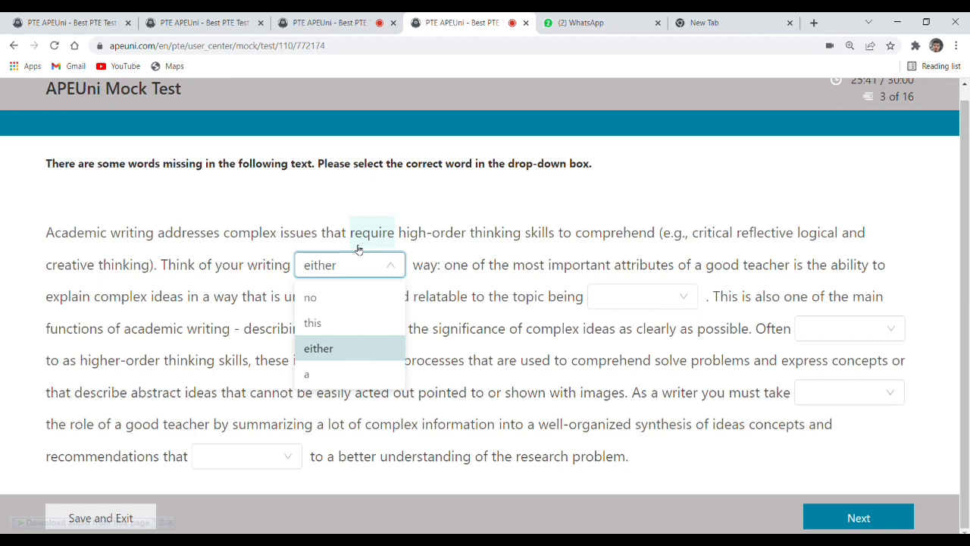
click(313, 323)
click(643, 296)
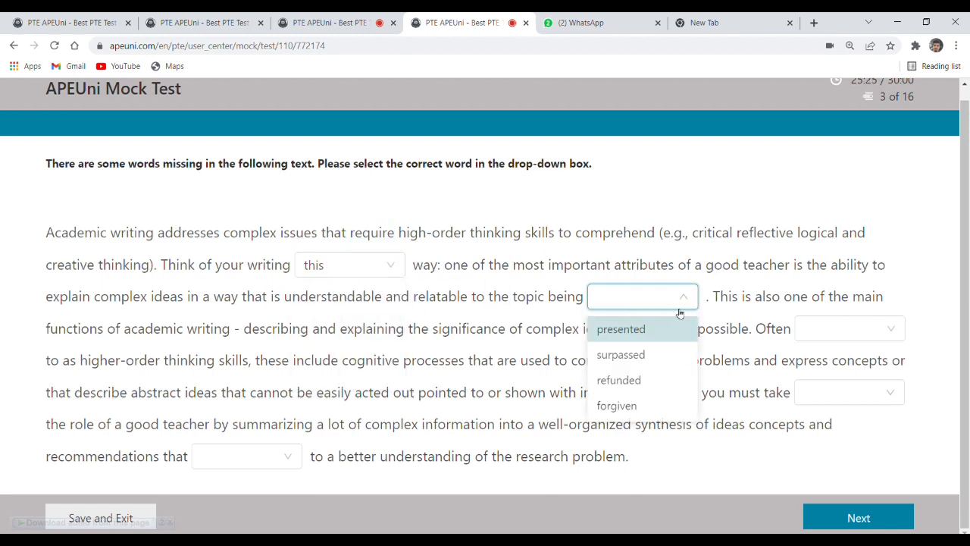
click(674, 335)
click(849, 328)
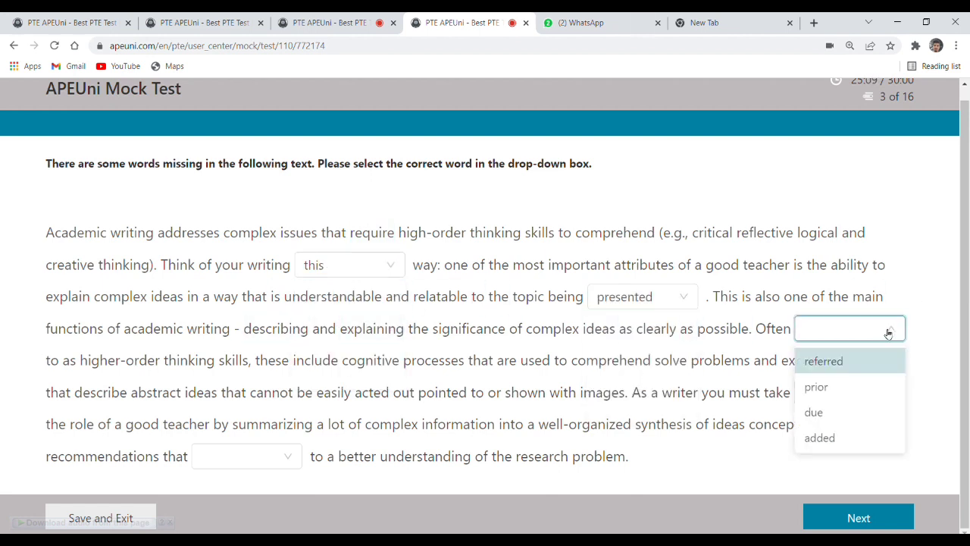
click(824, 356)
Fill the academic writing passage's fourth blank with "in", choose a word for the fifth blank, and go to the next question.
click(826, 393)
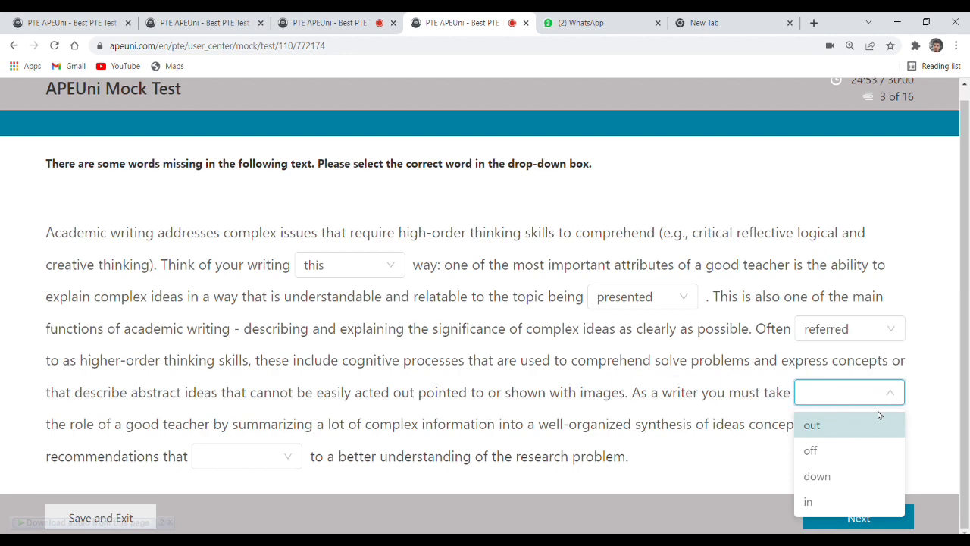
click(808, 501)
click(247, 455)
click(227, 424)
click(858, 518)
Fill the noise passage's first two blanks with "eliminating" and "produce".
click(514, 277)
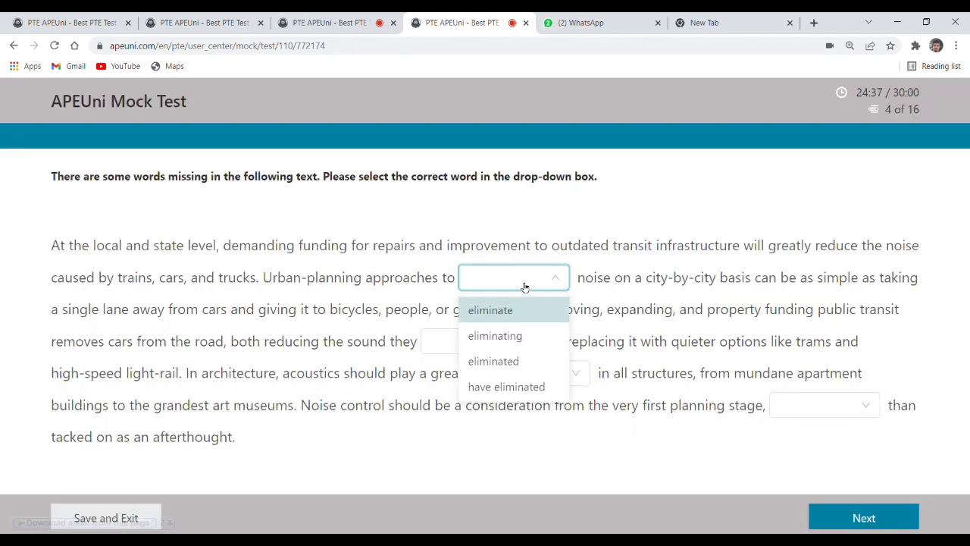
click(531, 310)
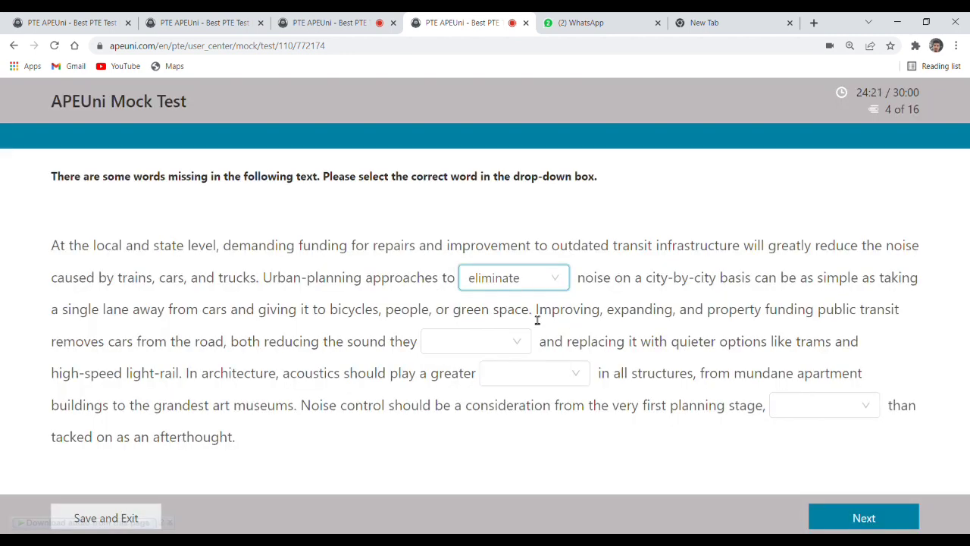
click(513, 277)
click(500, 335)
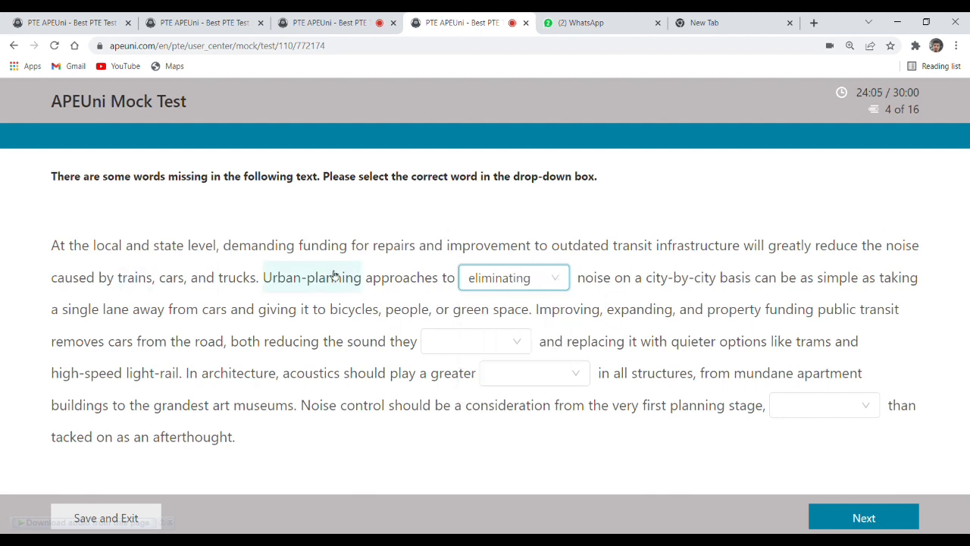
click(476, 341)
click(454, 450)
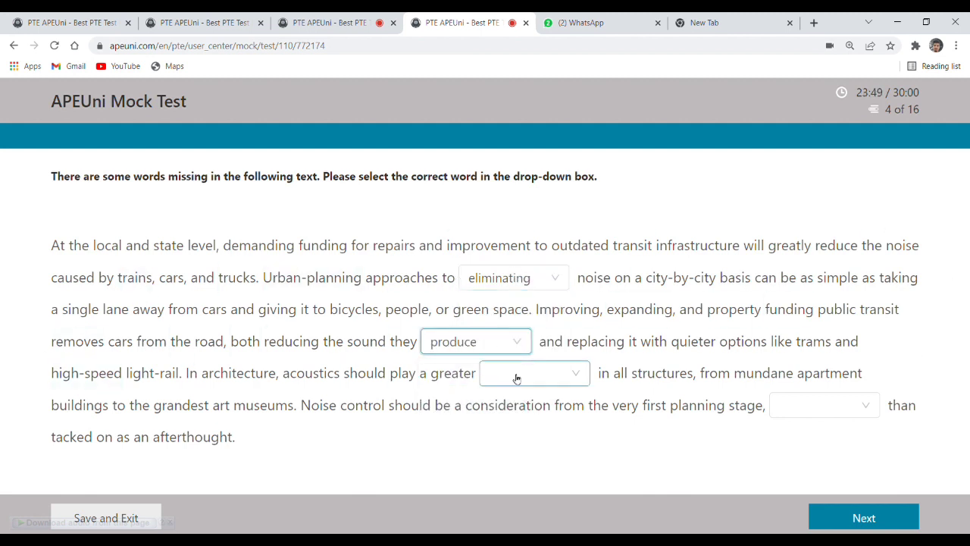
Choose words for the noise passage's last two blanks and go to the next question.
click(546, 372)
click(498, 456)
click(834, 405)
click(795, 488)
click(864, 518)
Fill the sociology passage's four blanks with "developing", "can", "came" and "only".
click(678, 246)
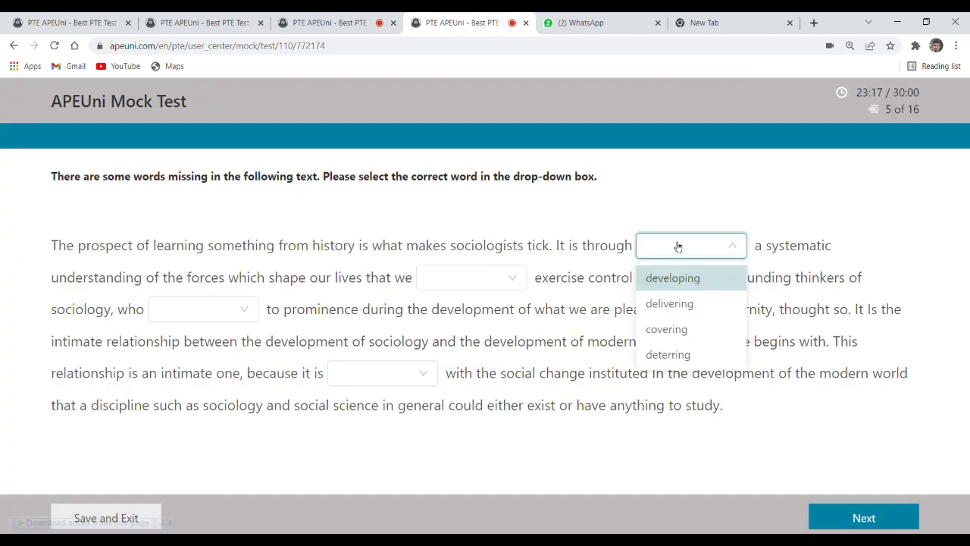
click(734, 275)
click(501, 270)
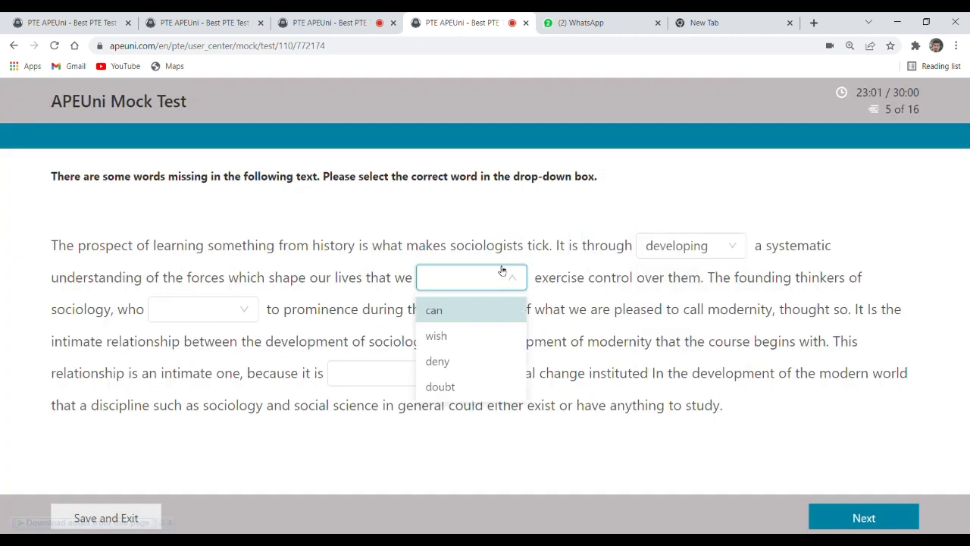
click(491, 312)
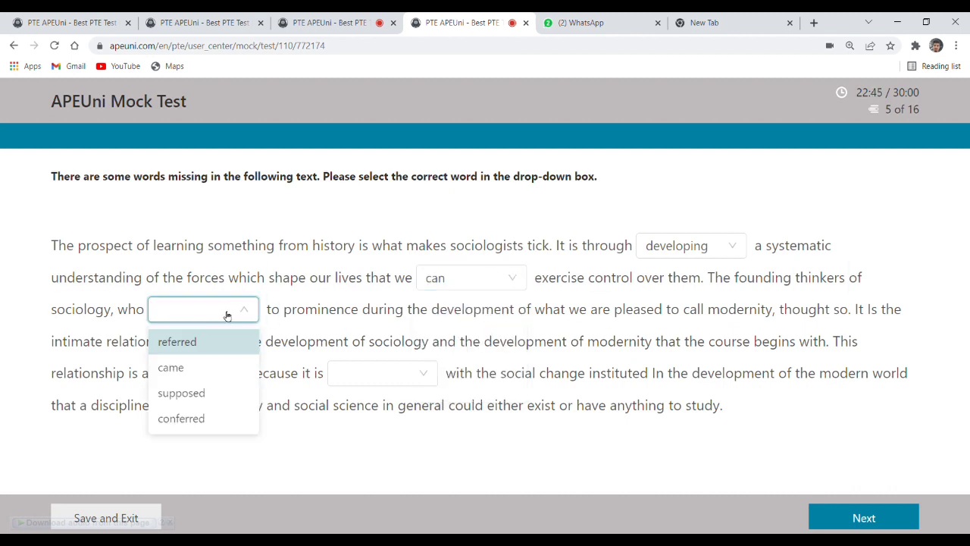
click(176, 341)
click(203, 310)
click(170, 368)
click(382, 373)
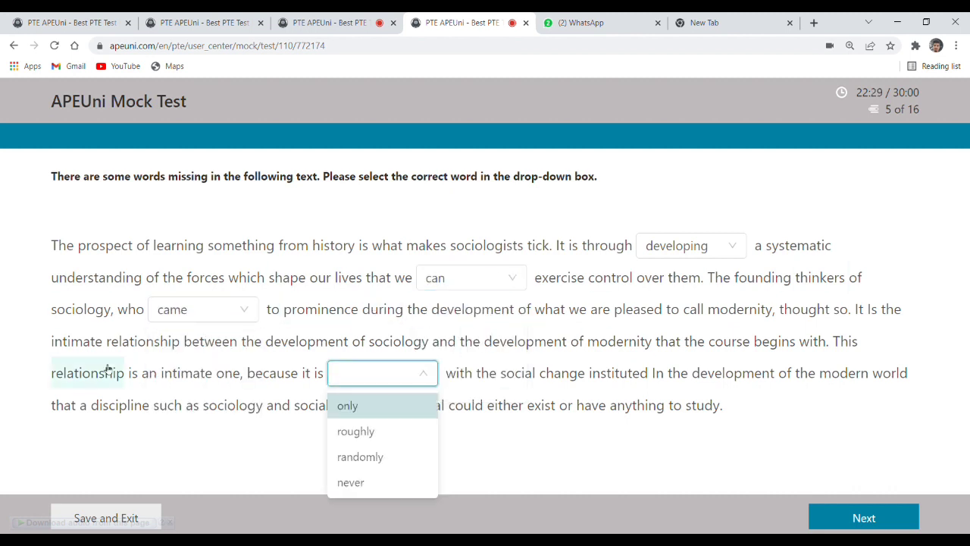
click(356, 406)
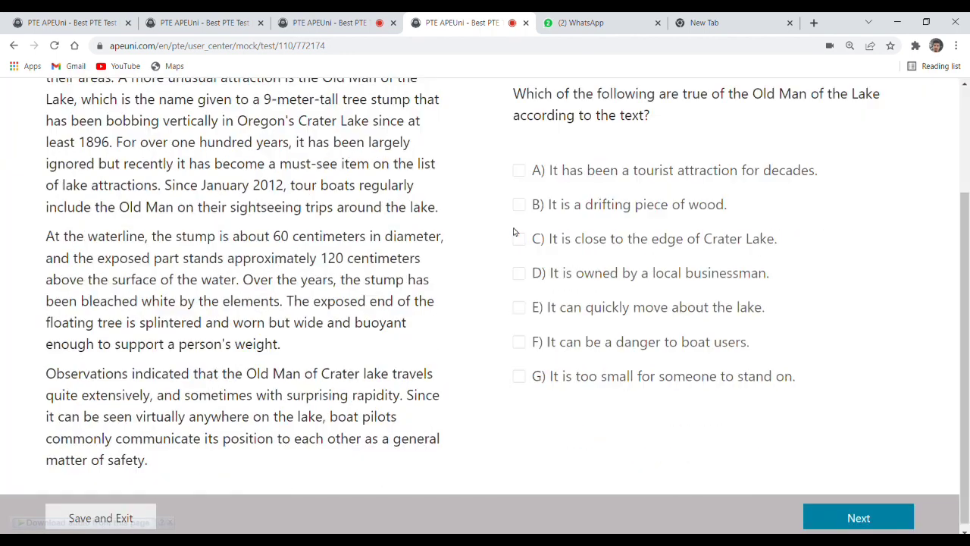
Answer the Old Man of the Lake question with B (drifting piece of wood) and E (can quickly move), and go to the next question.
scroll(512, 231, up, 1)
click(687, 263)
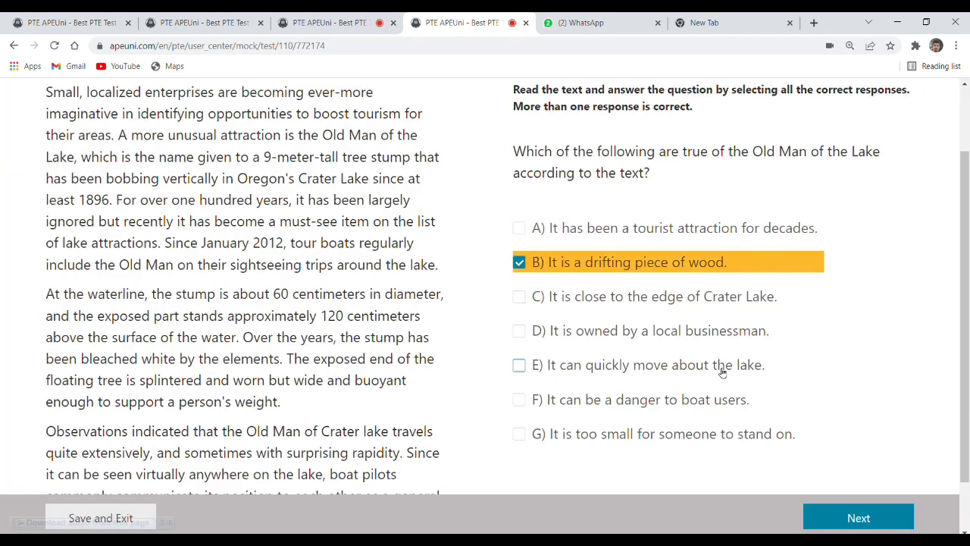
click(750, 366)
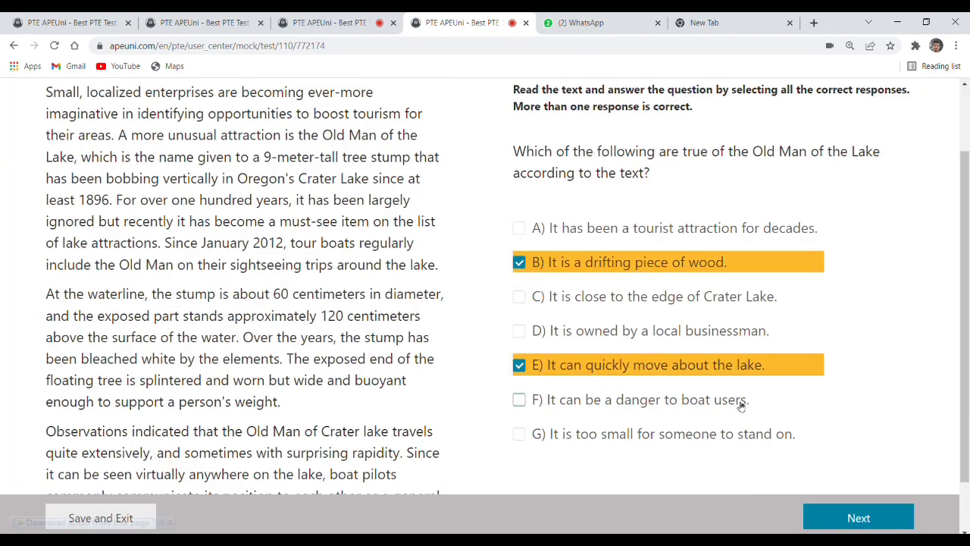
click(859, 517)
click(422, 349)
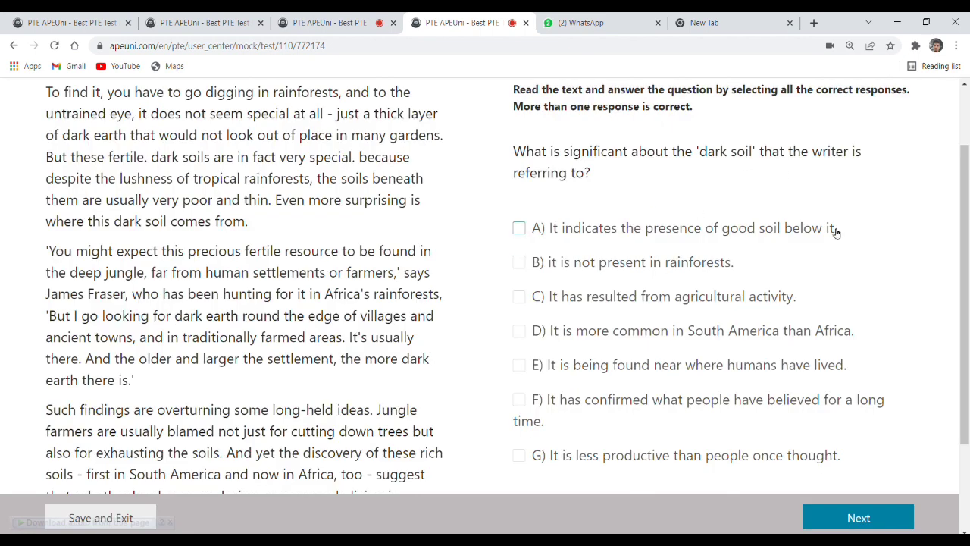
Answer the dark soil question with C (agricultural activity) and E (near where humans have lived), and go to the next question.
click(693, 454)
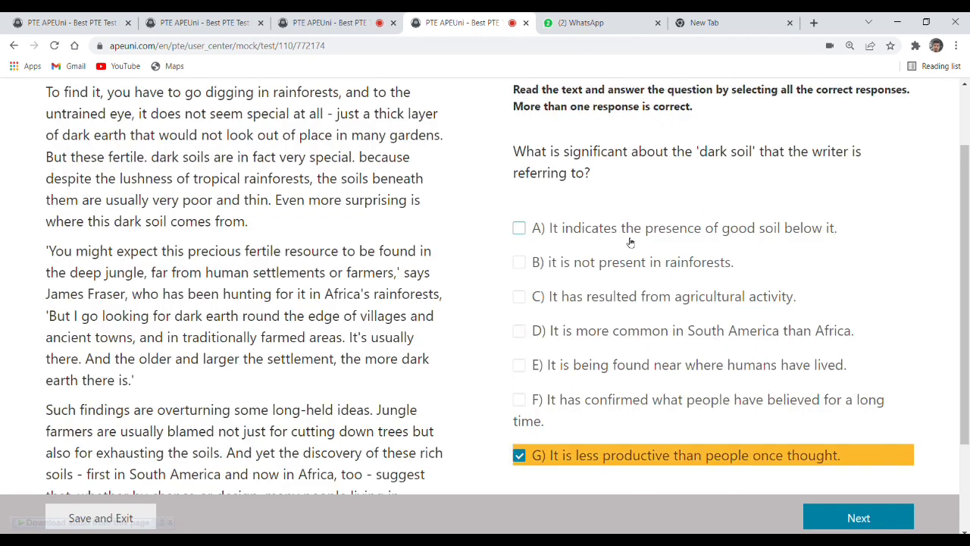
click(524, 458)
click(530, 297)
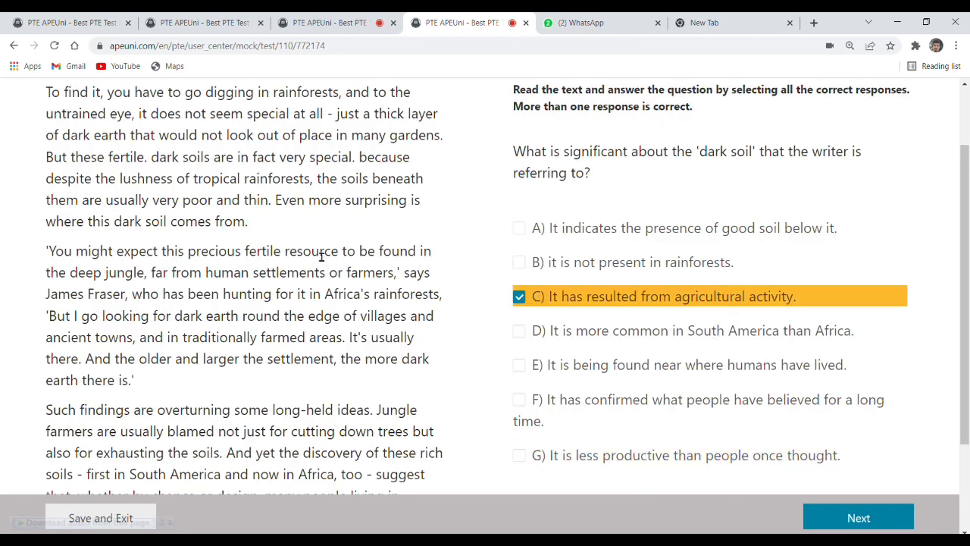
scroll(301, 173, down, 1)
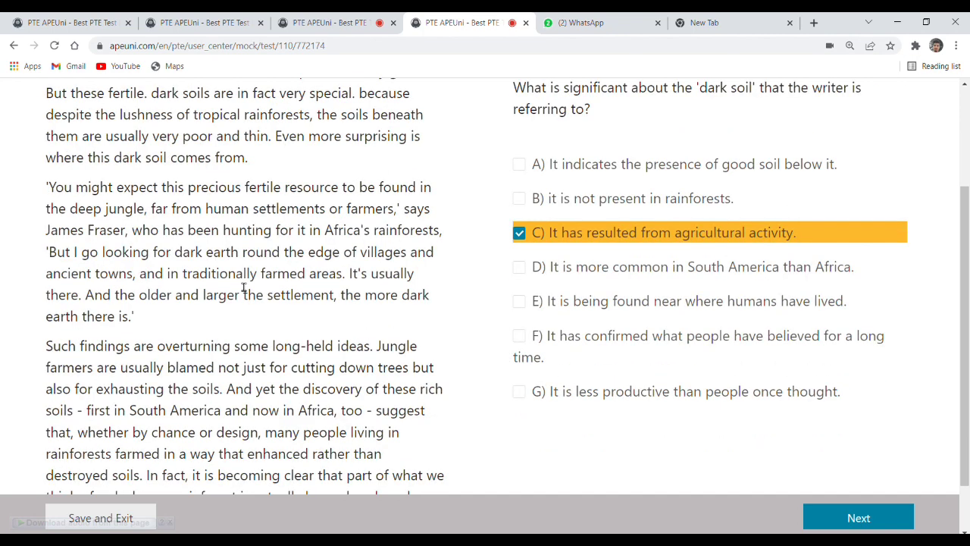
scroll(193, 288, down, 1)
click(543, 236)
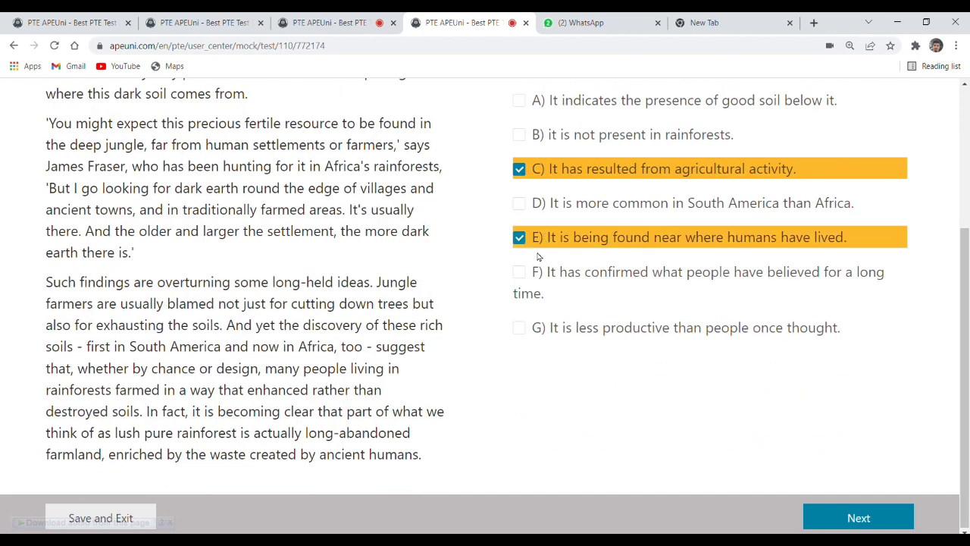
click(859, 517)
click(426, 349)
Arrange the biosphere sentences in the order 2, 1, 4, 5, 3, 6 and go to the next question.
drag(393, 227, 290, 263)
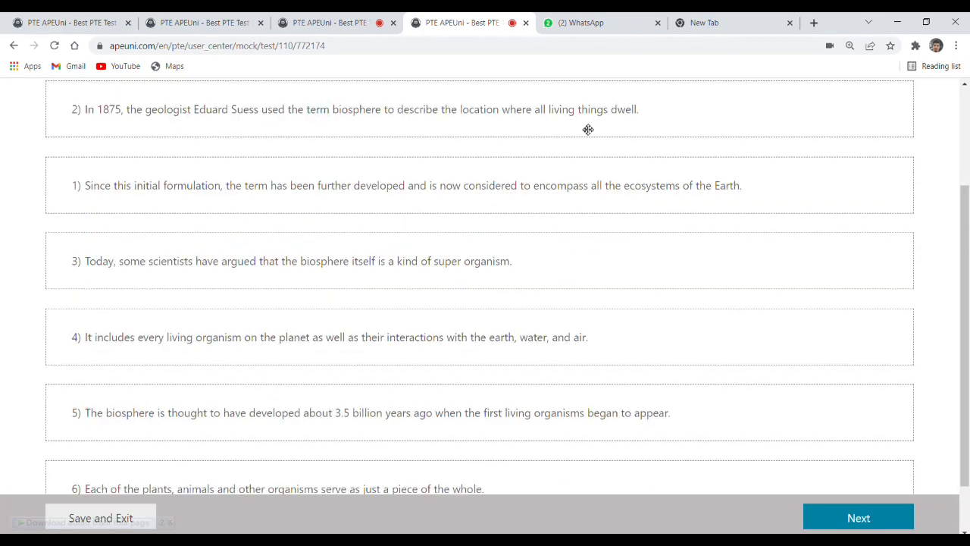
drag(379, 336, 636, 216)
scroll(563, 215, down, 1)
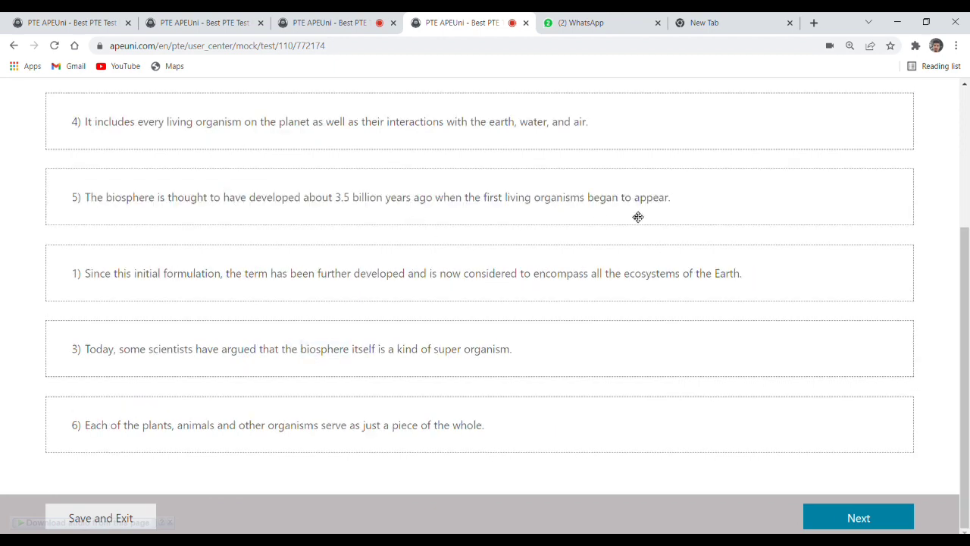
scroll(325, 295, up, 1)
scroll(367, 367, down, 1)
drag(257, 122, 434, 432)
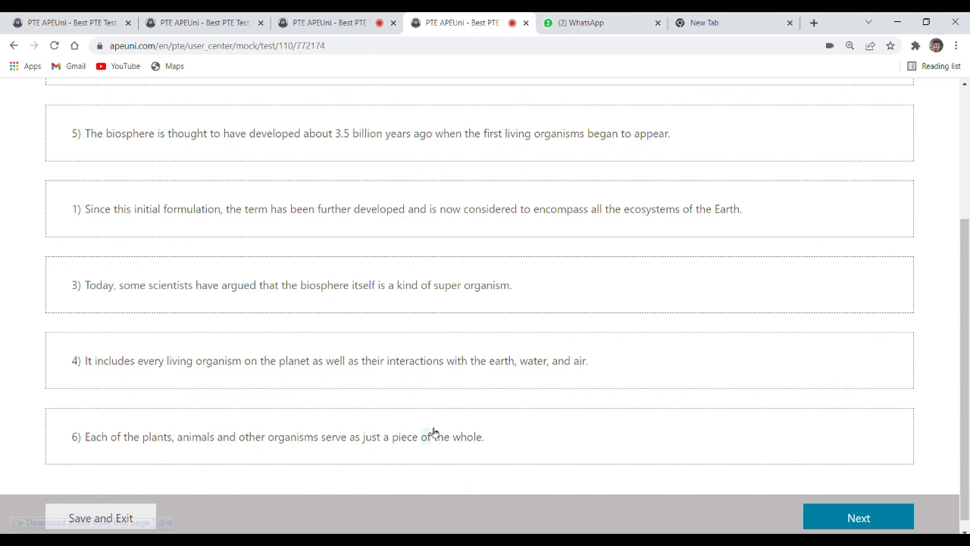
drag(168, 197, 121, 364)
drag(121, 213, 278, 266)
scroll(569, 379, down, 1)
scroll(569, 378, up, 2)
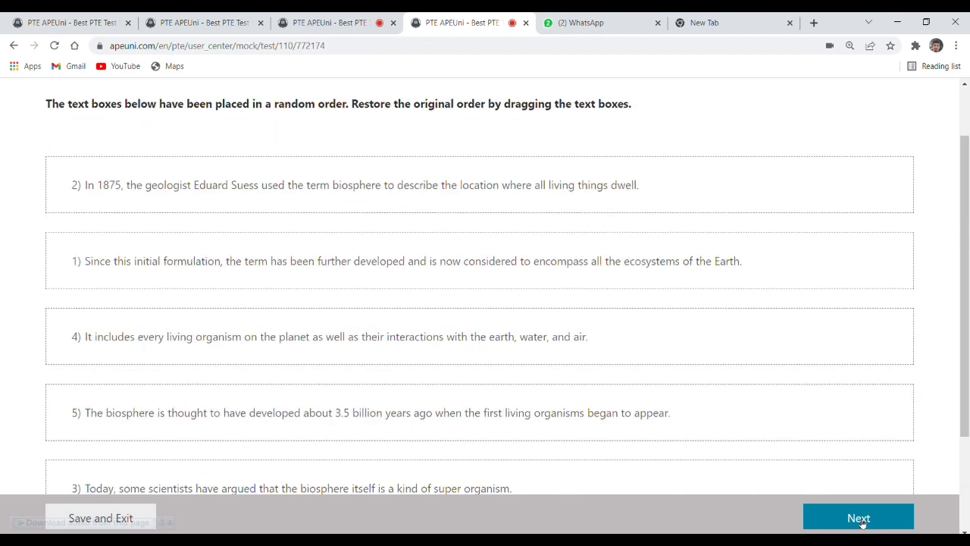
click(857, 518)
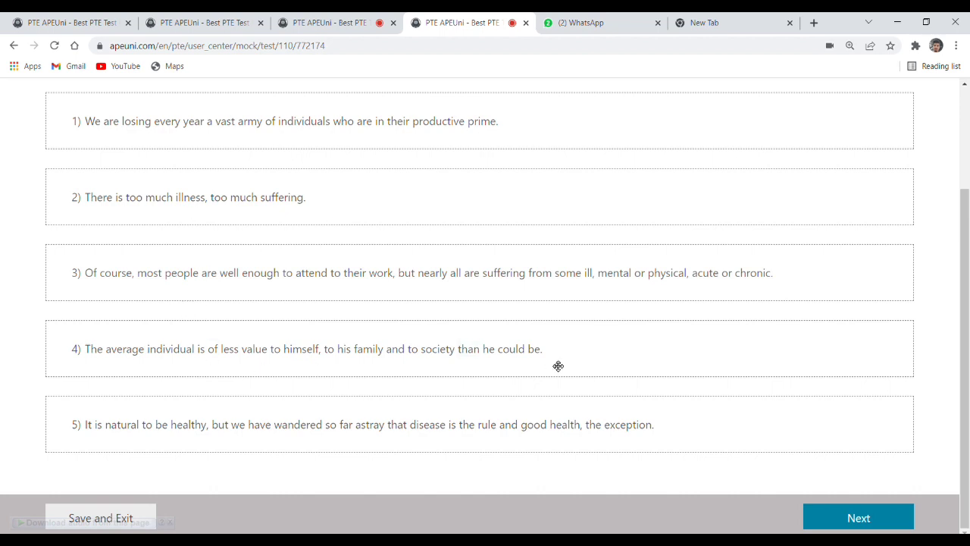
Reorder the illness sentences by moving sentence 5 to the front, followed by moving sentence 2 up to the front.
drag(258, 439, 275, 148)
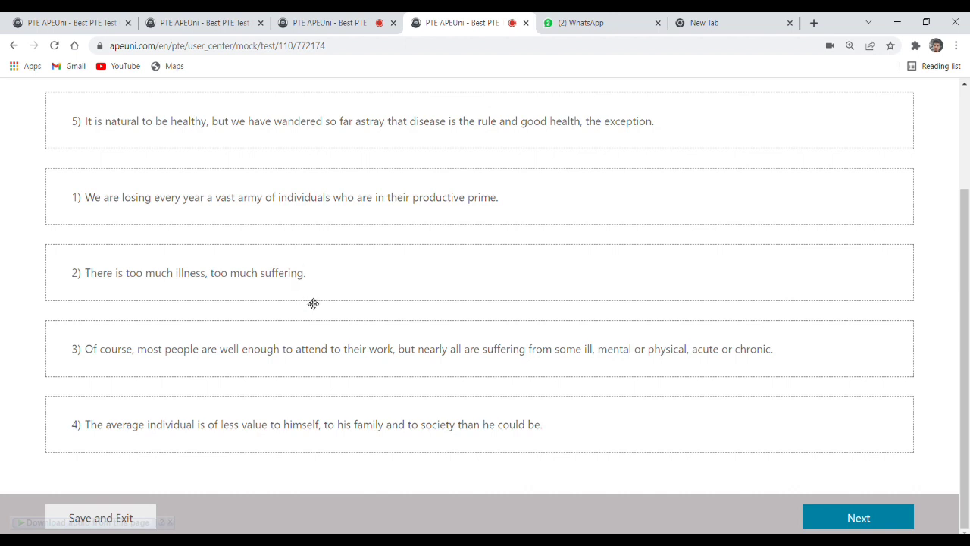
drag(163, 276, 332, 122)
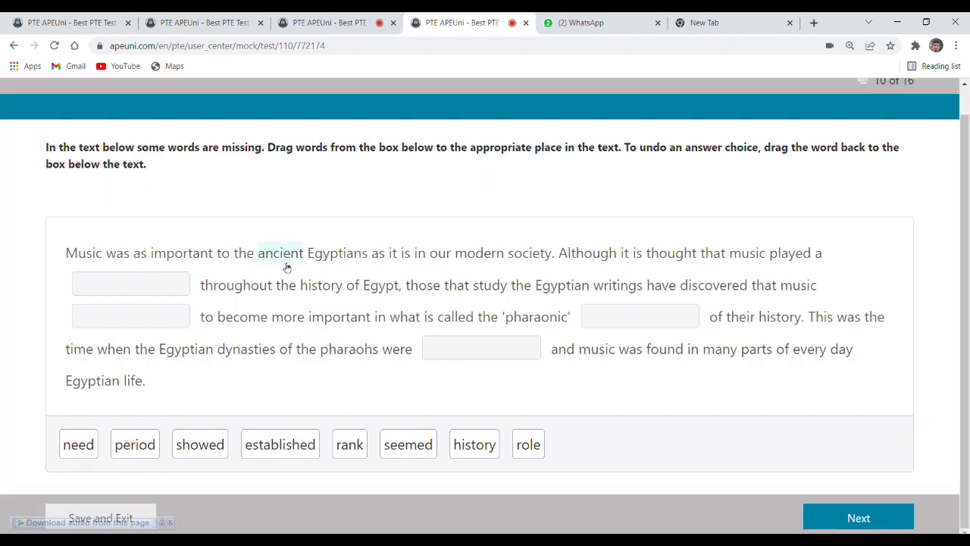
Fill the Egyptian music passage's blanks with "role", "seemed", "period" and "established", and go to the next question.
scroll(797, 301, up, 1)
scroll(800, 284, down, 1)
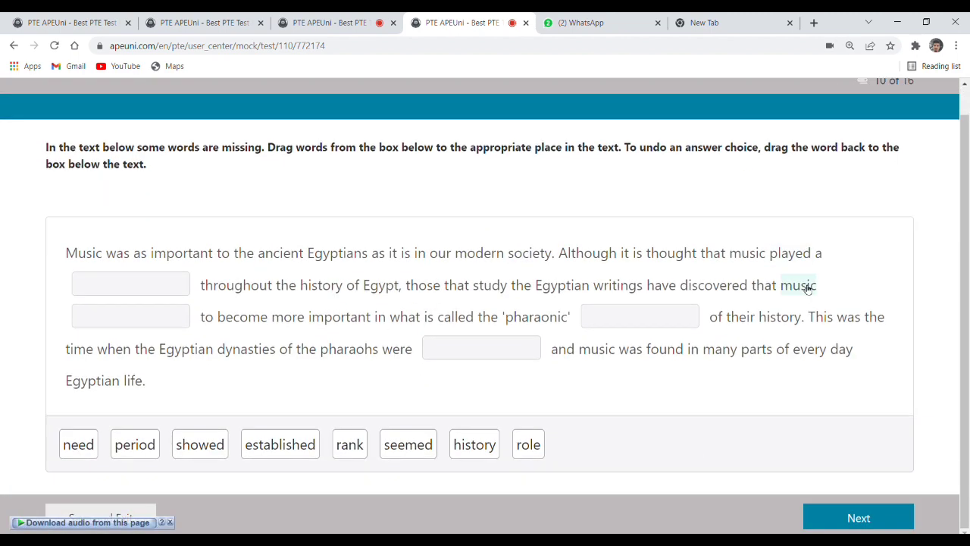
drag(528, 444, 136, 282)
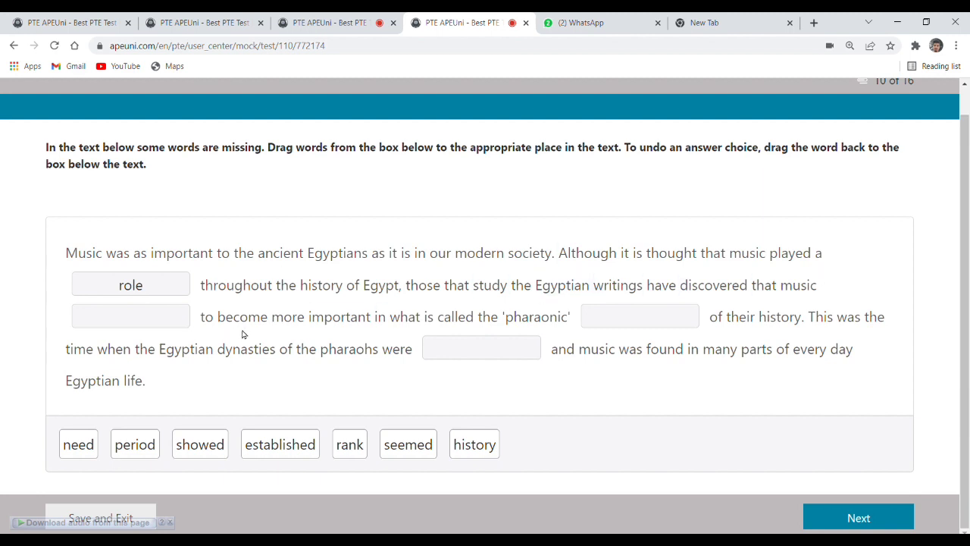
drag(409, 444, 130, 317)
drag(135, 444, 639, 319)
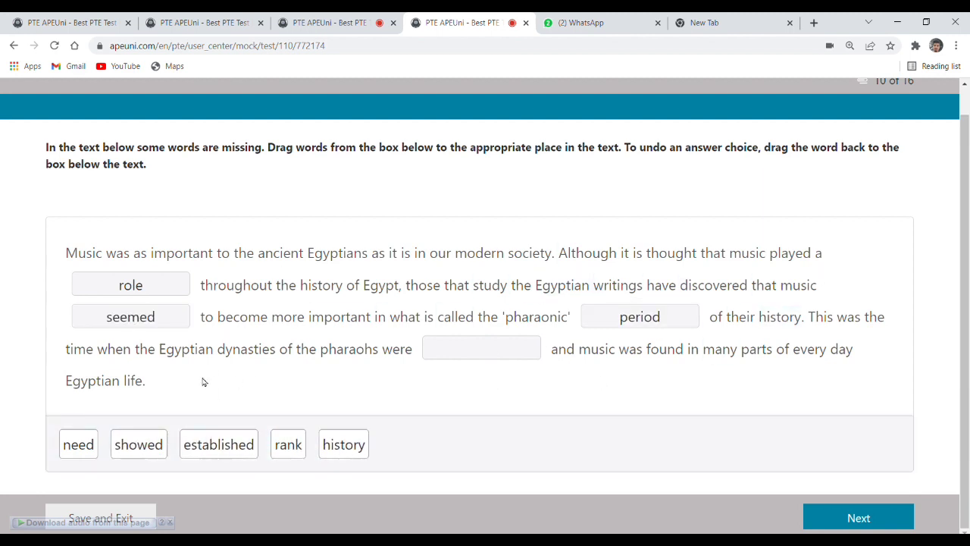
drag(238, 446, 488, 356)
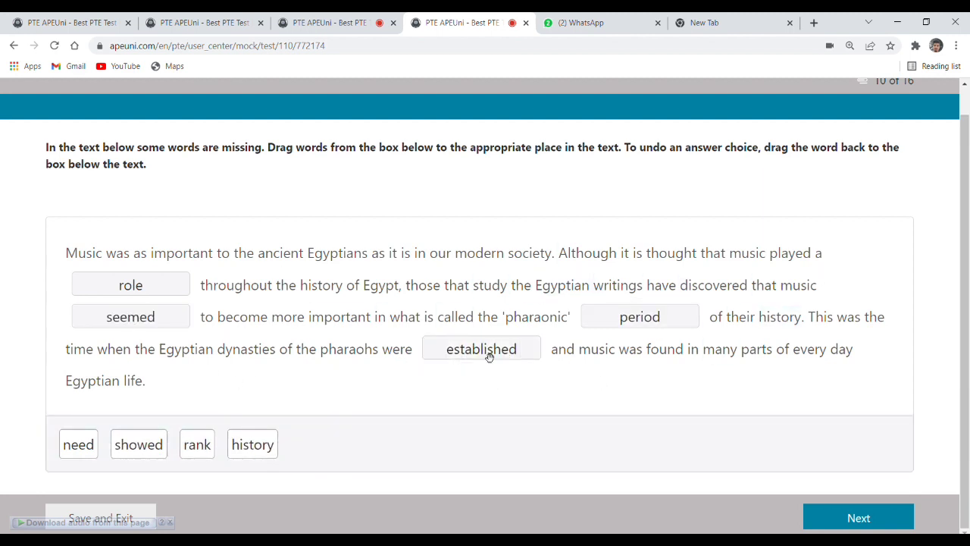
click(859, 517)
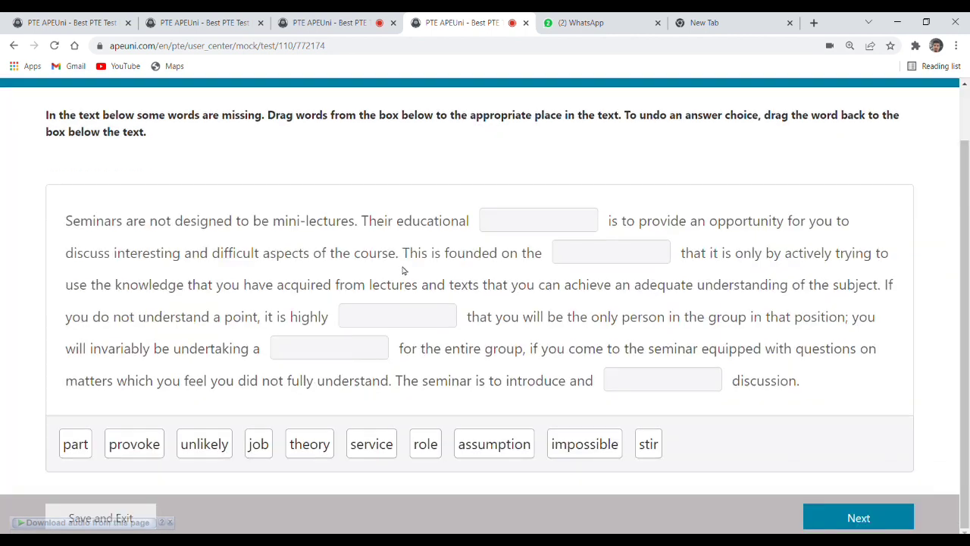
Fill the seminars passage's blanks with "role", "assumption", "unlikely", "service" and "provoke", and go to the next question.
drag(435, 454, 538, 220)
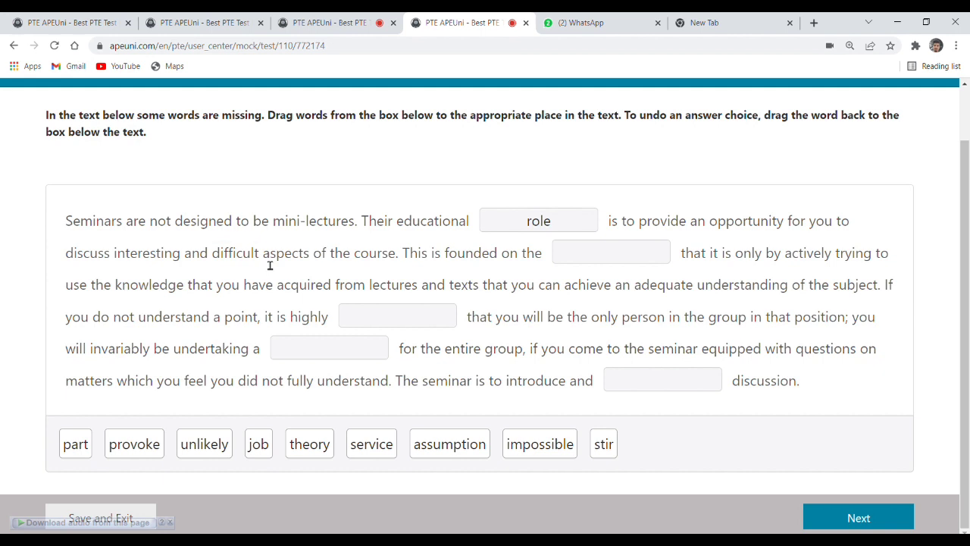
drag(461, 457, 611, 253)
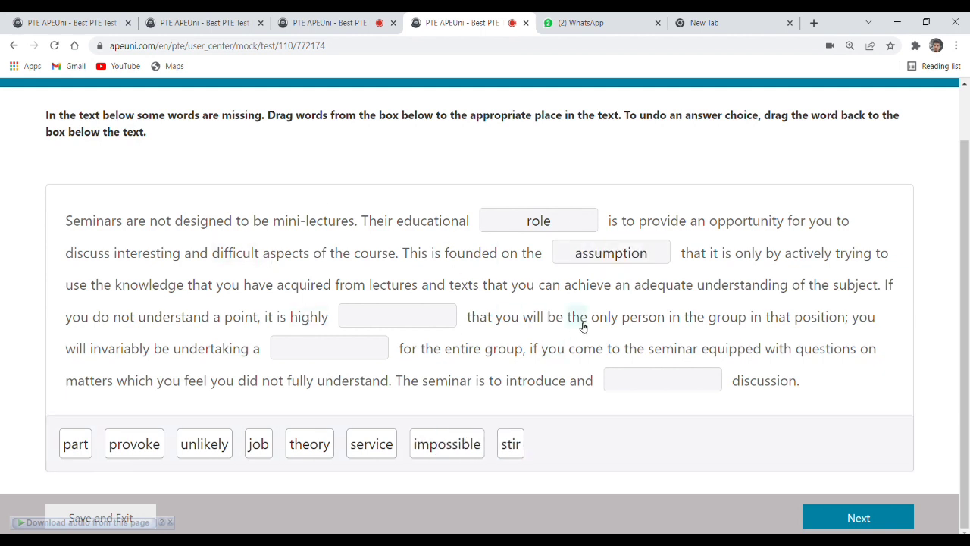
drag(204, 443, 424, 316)
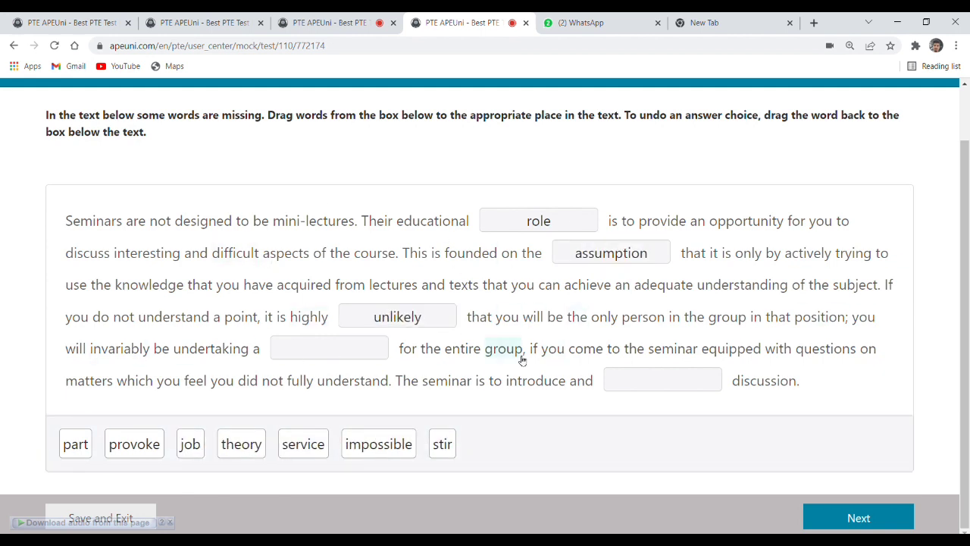
drag(303, 444, 347, 353)
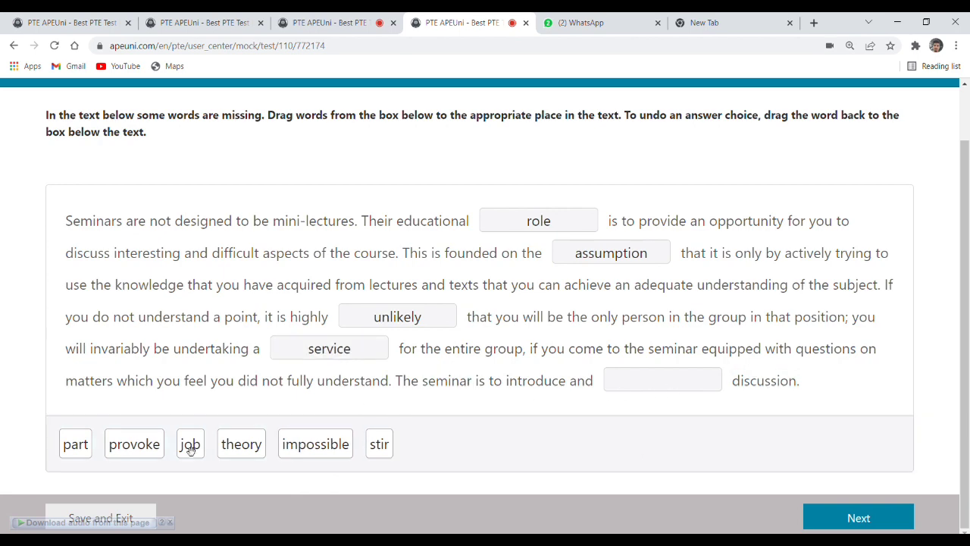
drag(135, 443, 662, 379)
click(859, 517)
click(423, 351)
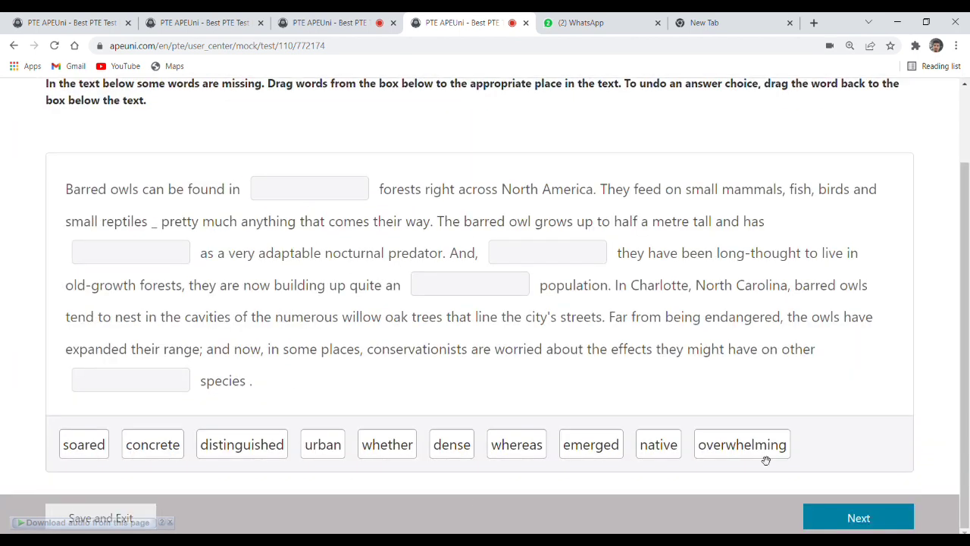
Fill the barred owls passage's blanks with "dense", "emerged", "whereas", "urban" and "native", and go to the next question.
drag(451, 444, 318, 187)
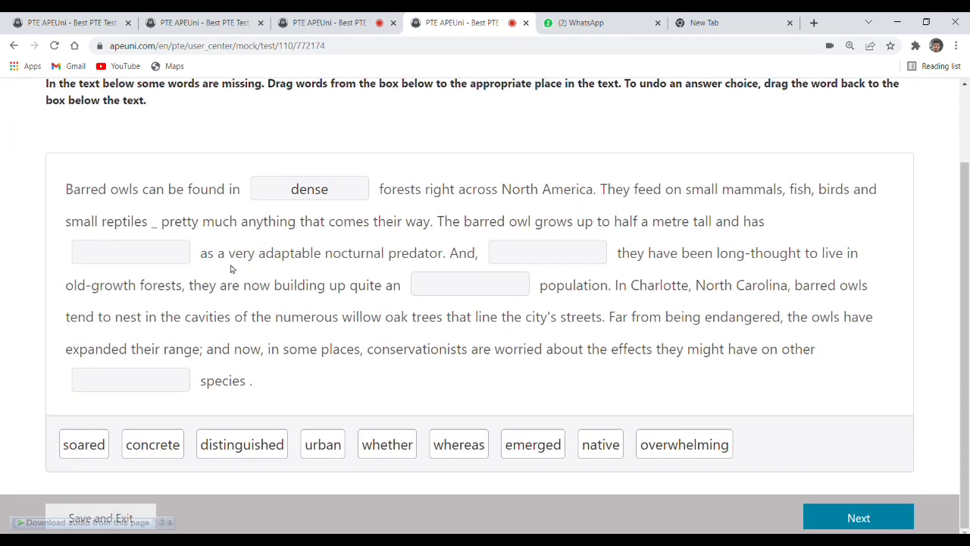
drag(533, 444, 130, 252)
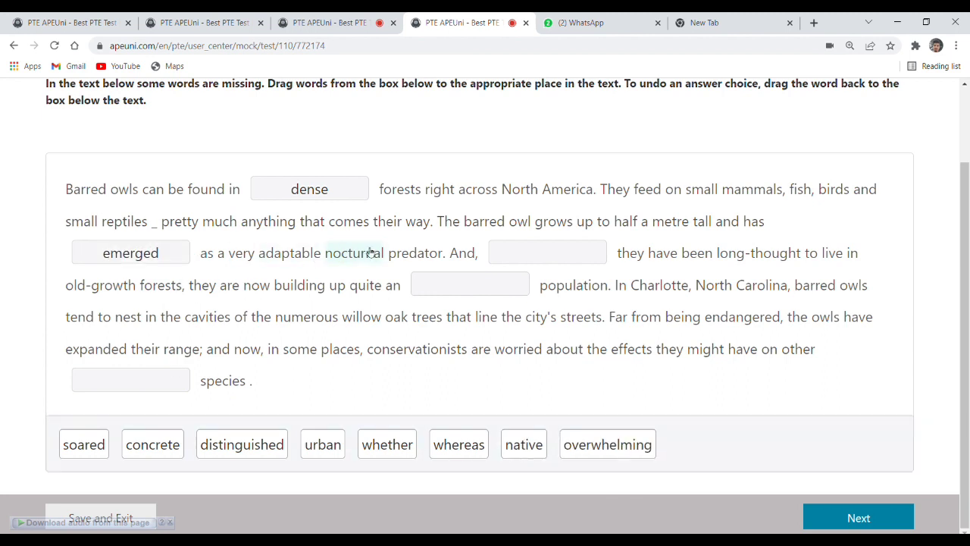
drag(462, 452, 547, 256)
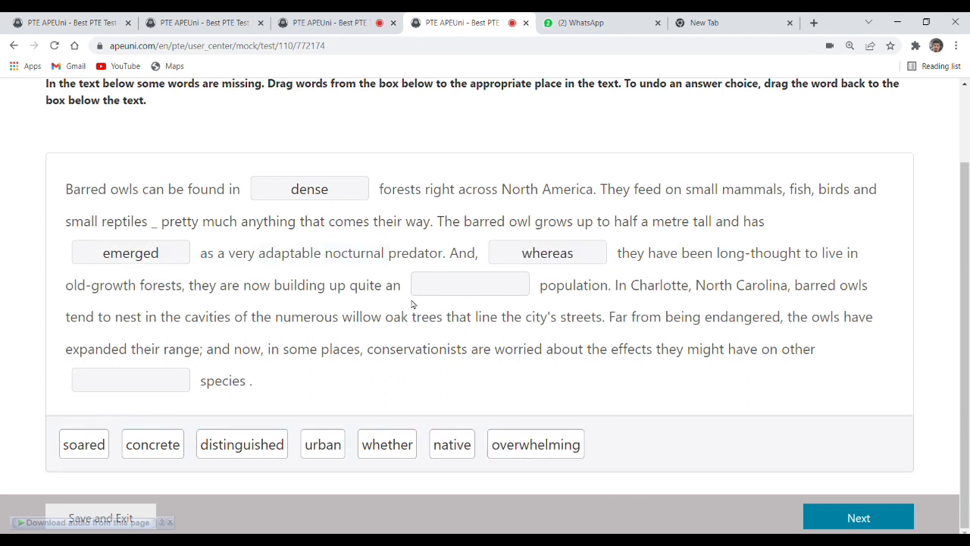
drag(323, 444, 470, 284)
drag(394, 444, 131, 380)
click(858, 517)
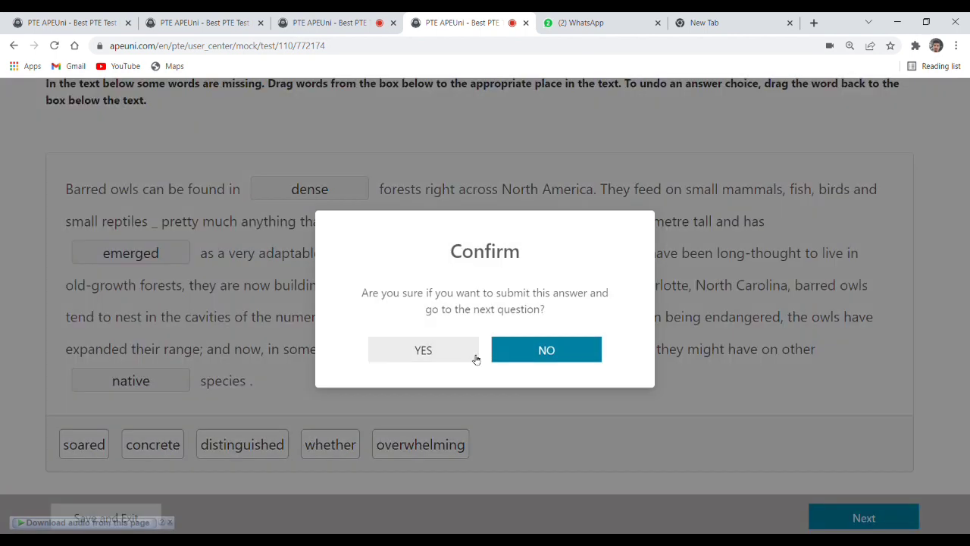
click(422, 349)
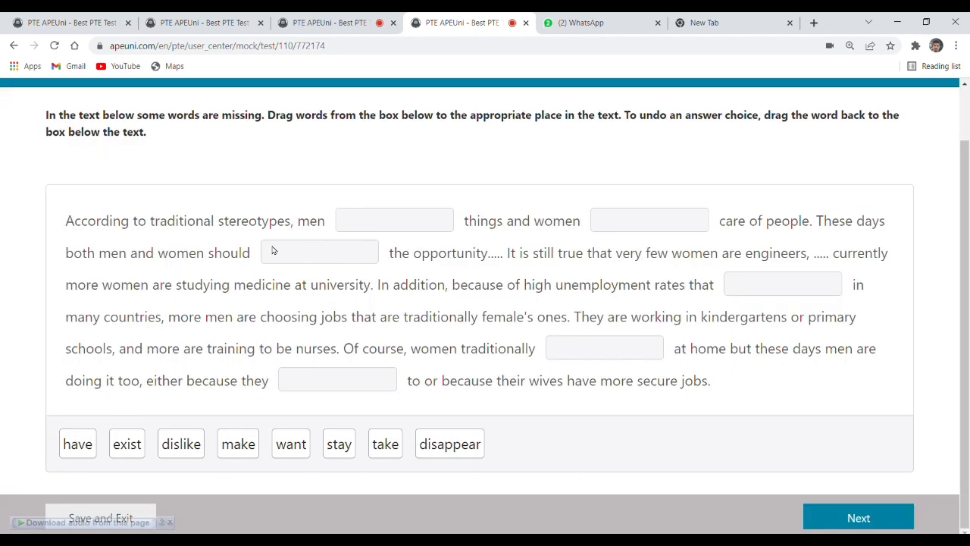
Fill the gender stereotypes passage's blanks with "make", "take", "have", "exist", "stay" and "want", and go to the next question.
drag(385, 443, 650, 221)
drag(77, 444, 319, 252)
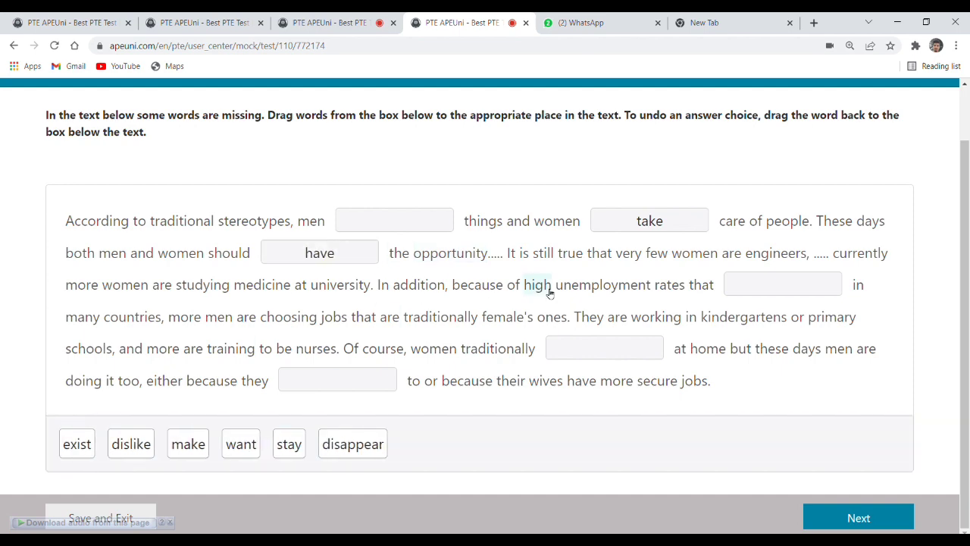
drag(75, 444, 788, 285)
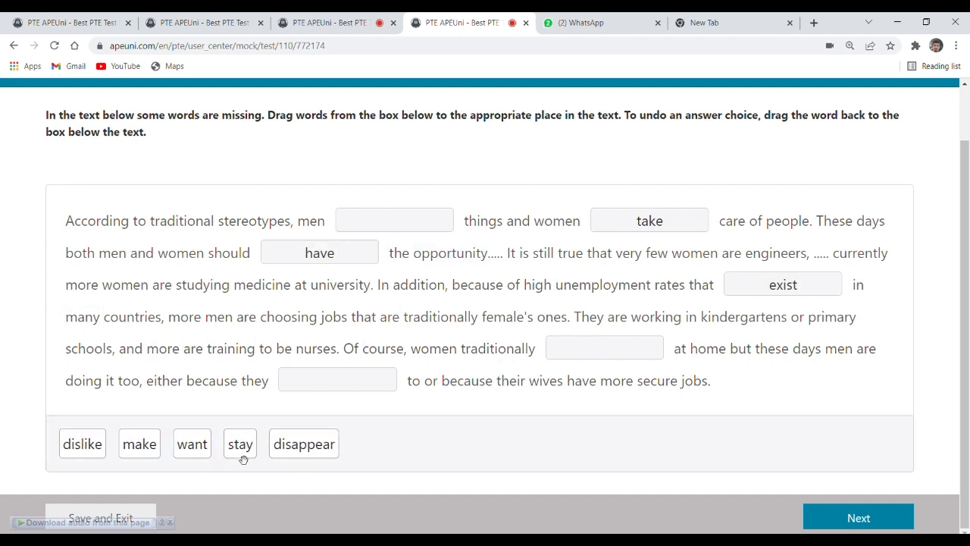
drag(253, 443, 604, 348)
drag(192, 444, 337, 380)
drag(160, 446, 394, 220)
click(446, 350)
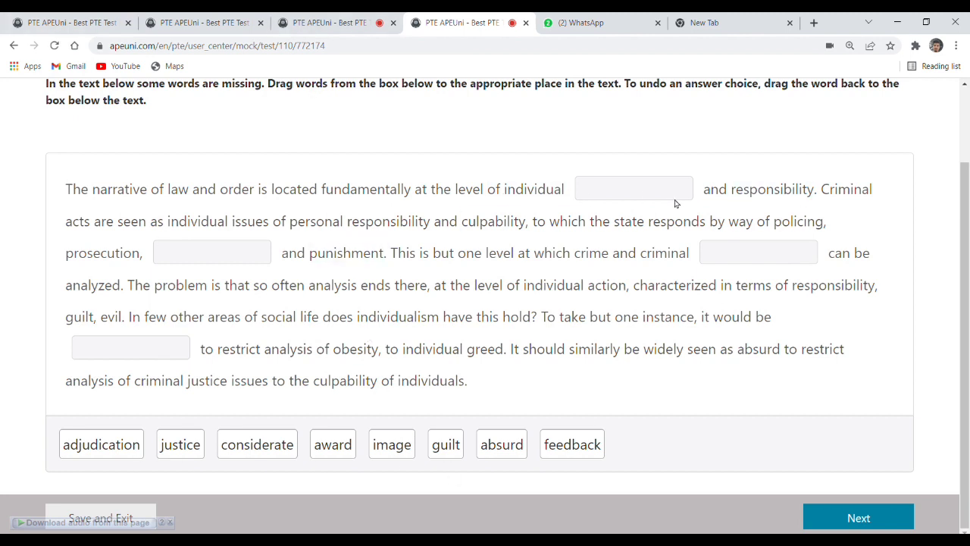
Fill the law and order passage's blanks with "guilt", "adjudication", "justice" and "absurd" in that order.
drag(675, 203, 673, 199)
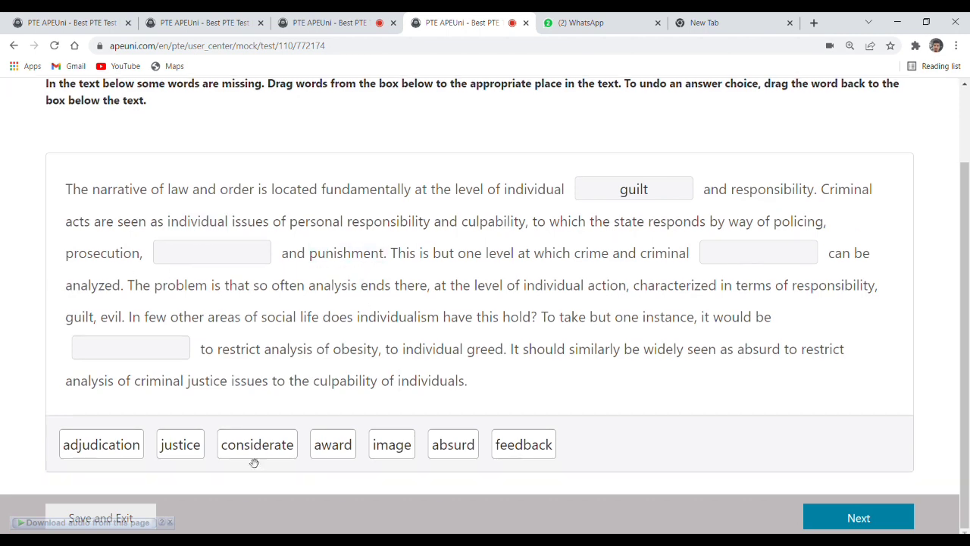
drag(100, 444, 253, 256)
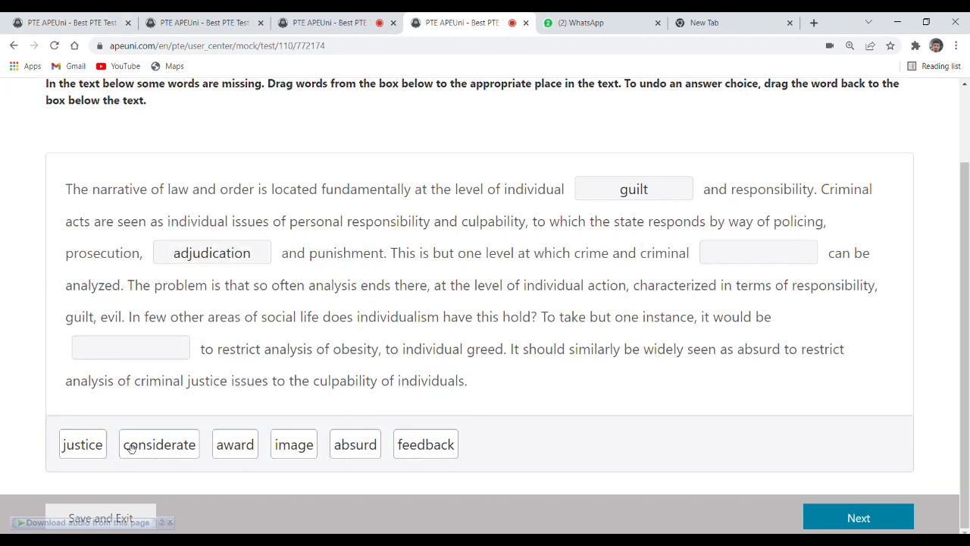
drag(82, 444, 757, 252)
drag(295, 444, 242, 411)
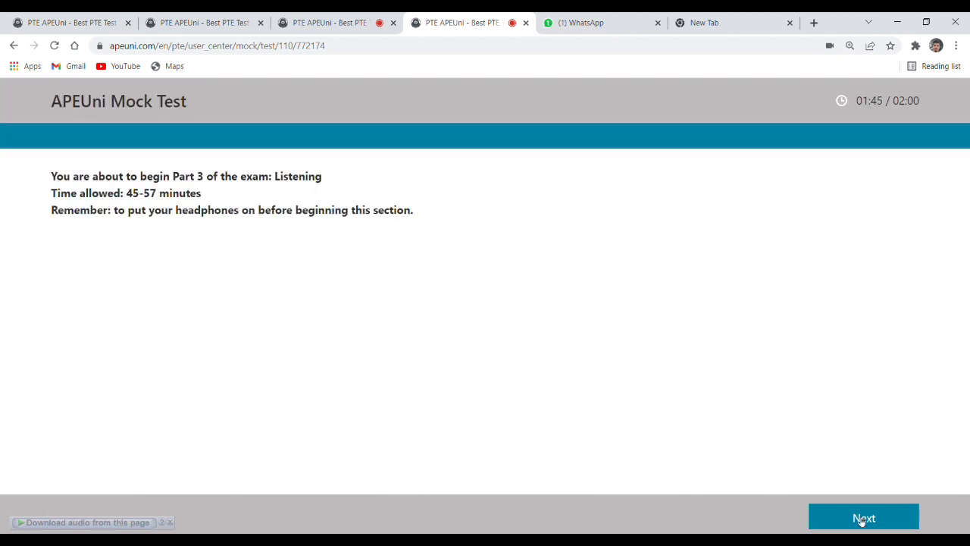
Start the Listening part and open the spoken report's summary with "In this lecture, the speaker was talking about ants.".
click(862, 515)
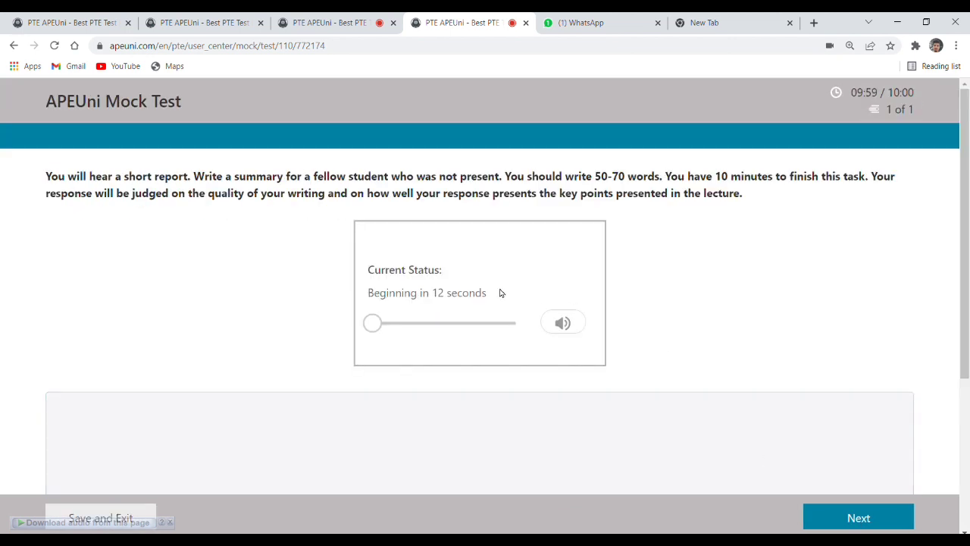
click(372, 430)
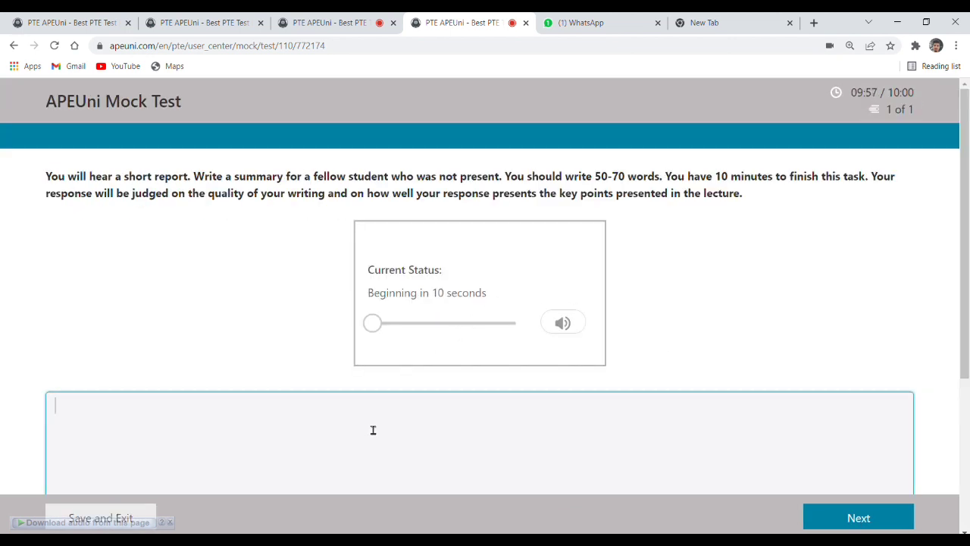
text(Inthis le)
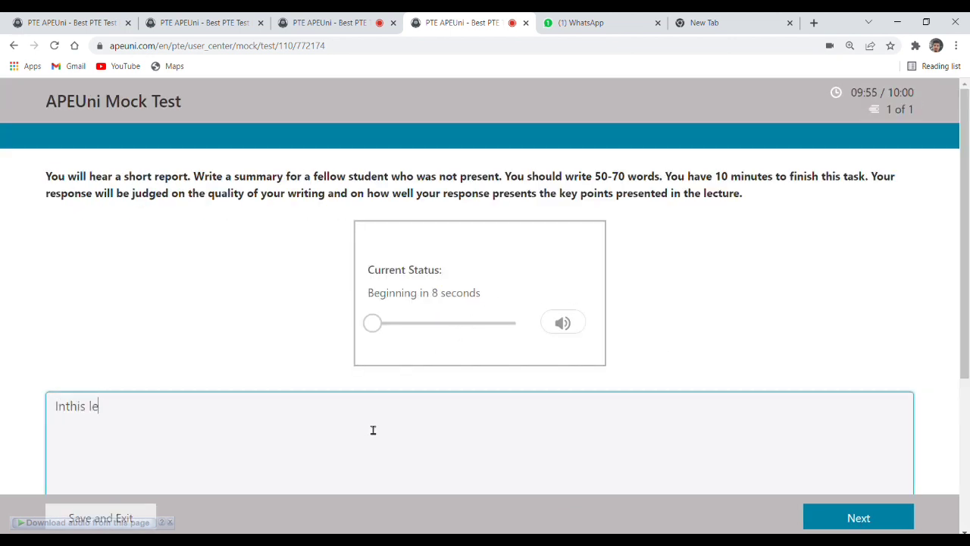
text(cture, ythe speaker was )
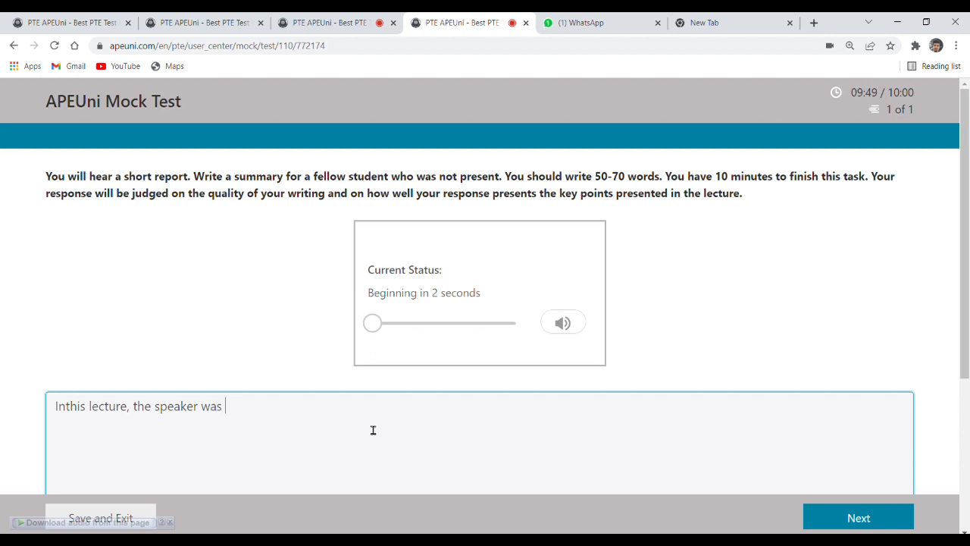
text(talking about)
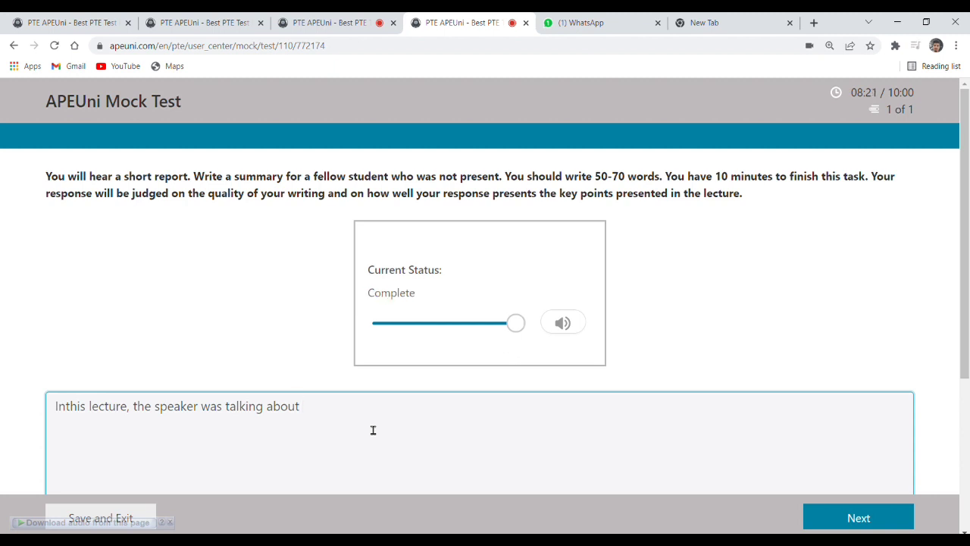
key(Home)
key(Right)
key(Right)
key(End)
text(ants. First)
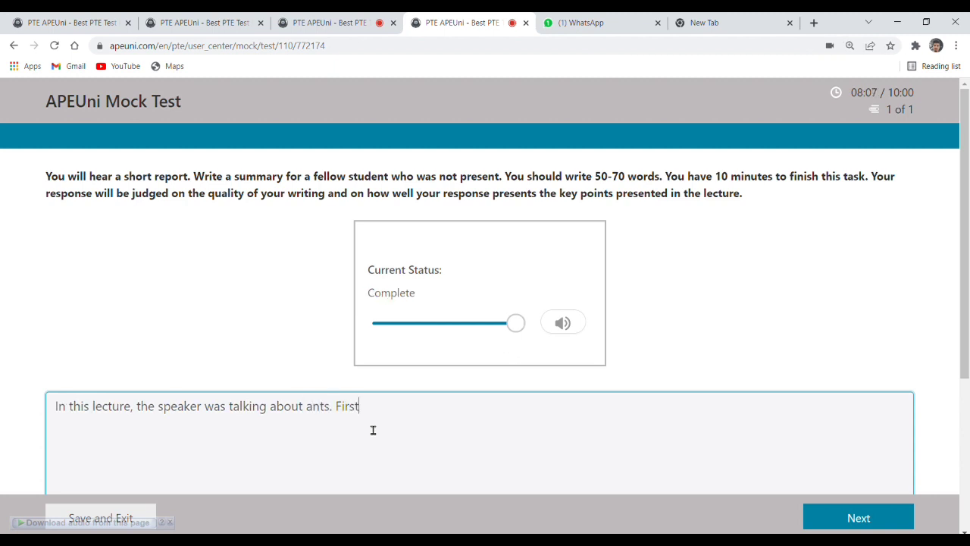
Write the summary's first point: "Firstly, he said that ants have long legs that help the ants to stay up from the desert".
text(ly, he said that ants have long legs that help them)
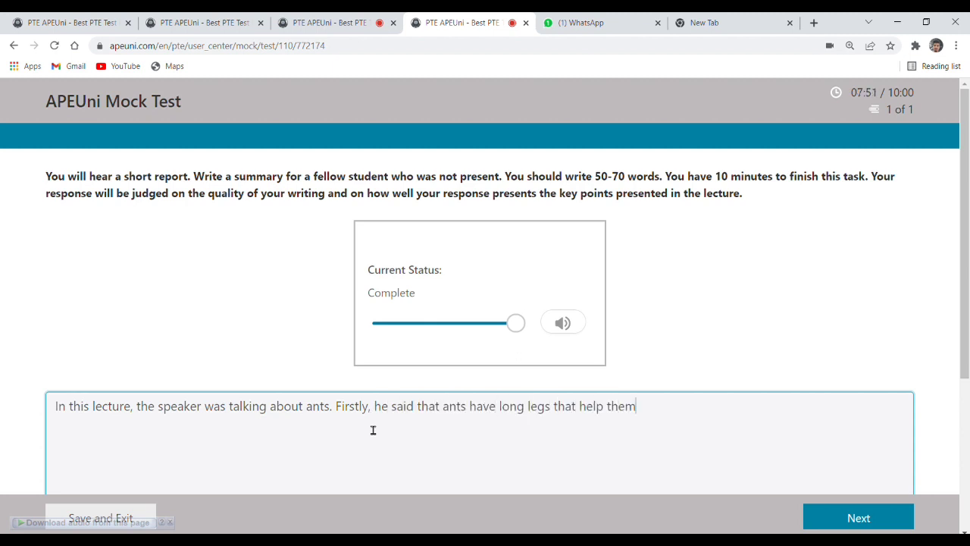
key(ctrl+BackSpace)
text(the ants to stay up from the desert)
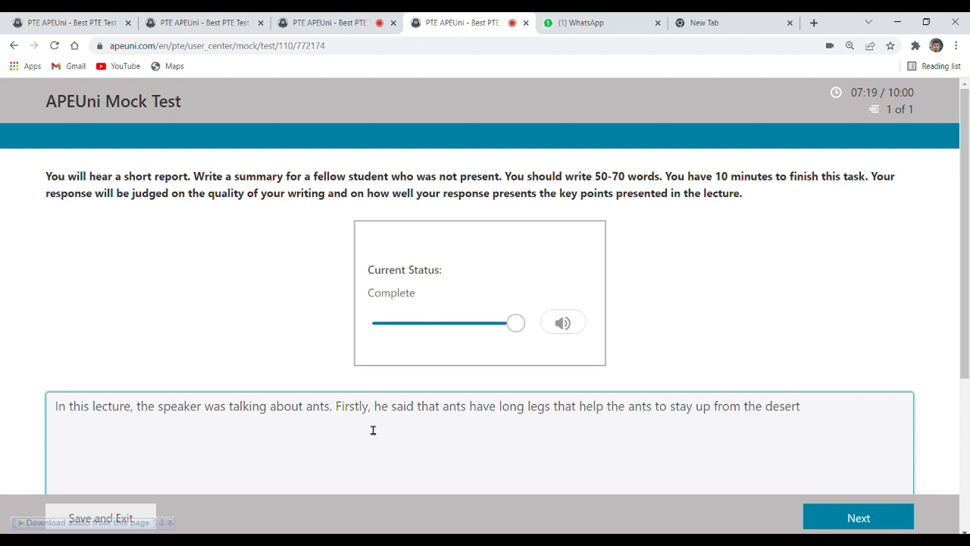
Continue the summary with "Secondly, he told that ants collect the food items and drag the food backwards with its six legs. Moreover, he told".
text(. Secondly, he told that ants collect the food items and drag them)
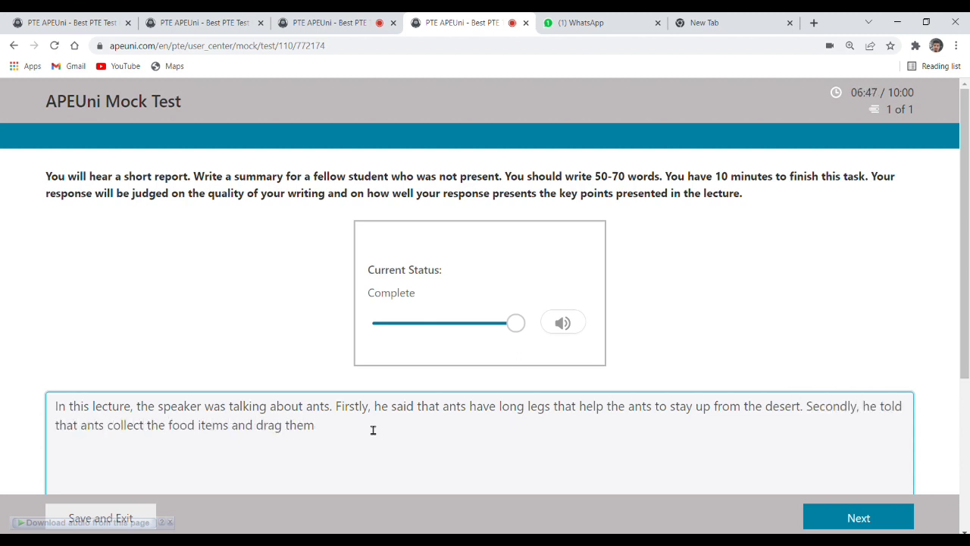
text( ====)
key(ctrl+shift+Left)
key(ctrl+shift+Left)
text(the food backwards with its six legs. Moreover, he told that)
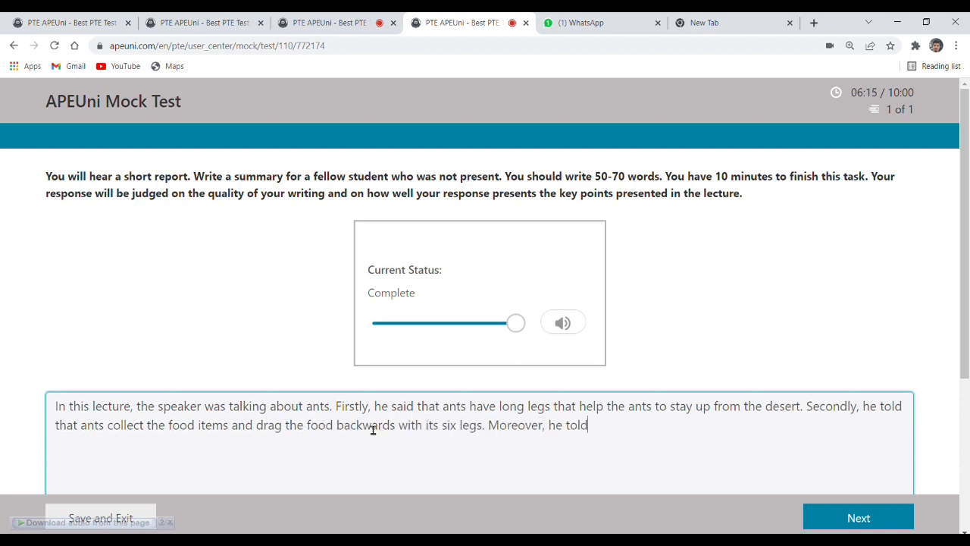
Replace "told" with "said" in the summary's "Secondly" and "Moreover" sentences.
key(ctrl+Left)
key(ctrl+BackSpace)
text(said)
key(ctrl+BackSpace)
text(said)
Complete the "Moreover" sentence with "that ants have evolved to work at the body temperature of 50 degree celcius.".
text( that ants are evolved to)
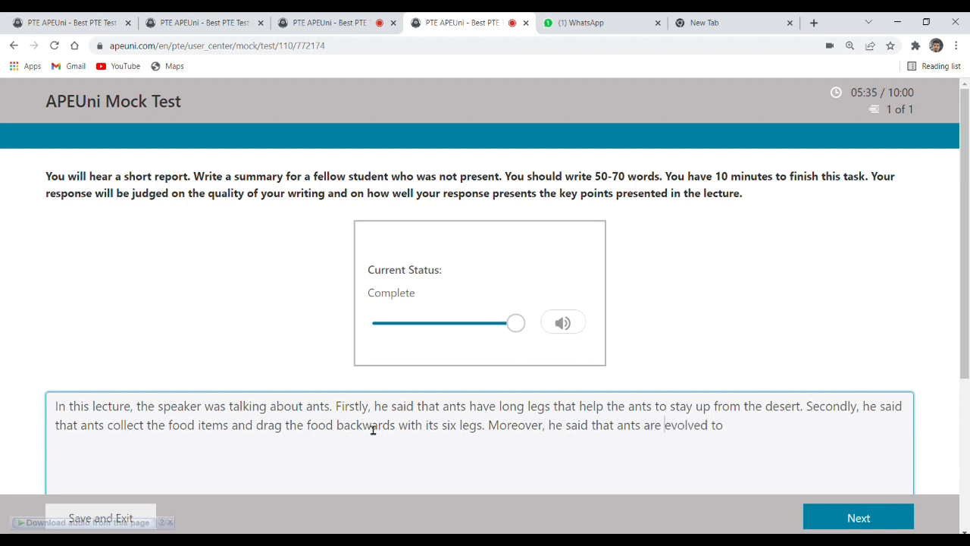
key(ctrl+BackSpace)
text(have)
key(End)
text(work at the)
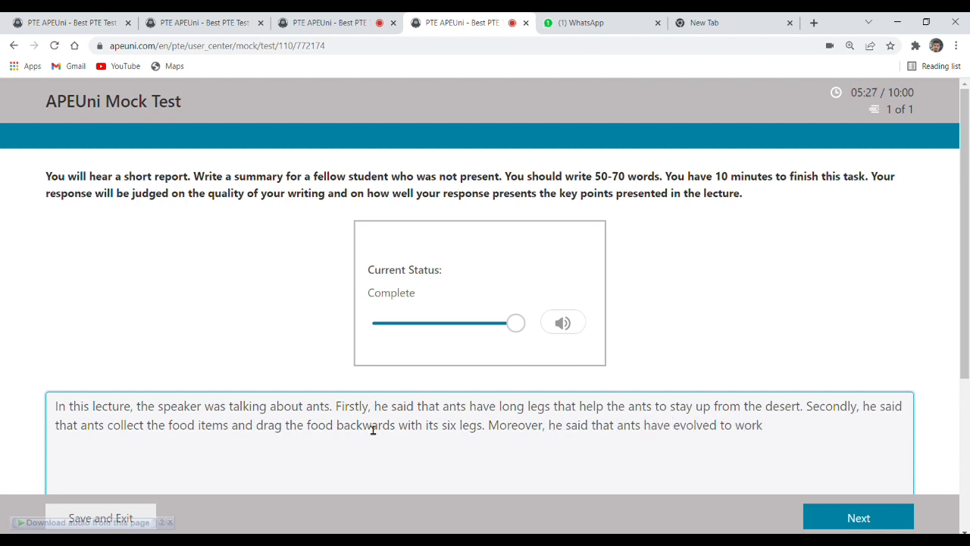
key(ctrl+shift+Left)
text(the body temperature of 50 degree celcius.)
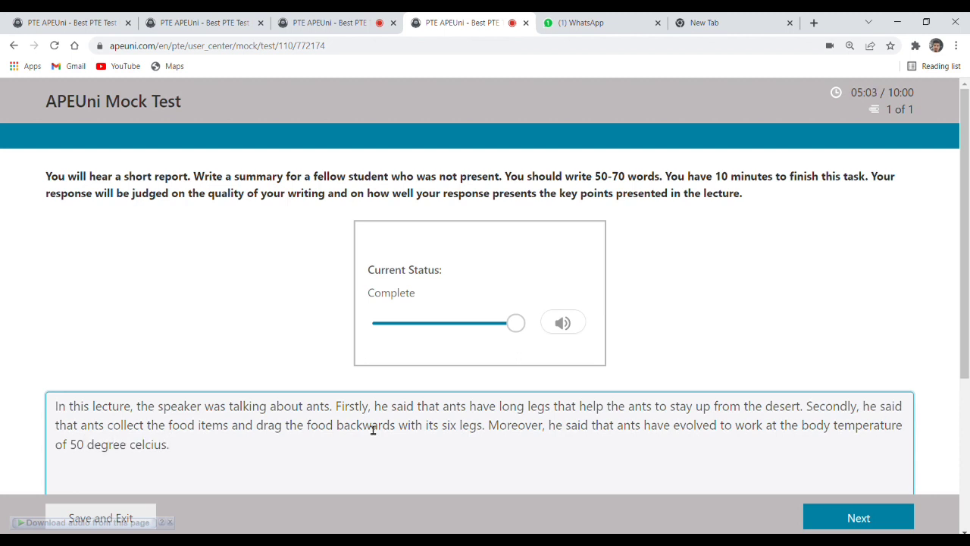
Close the summary with "Overall, the lecture was very informative." and remove the word "items" after "collect the food".
scroll(322, 296, down, 3)
text(Overall, the )
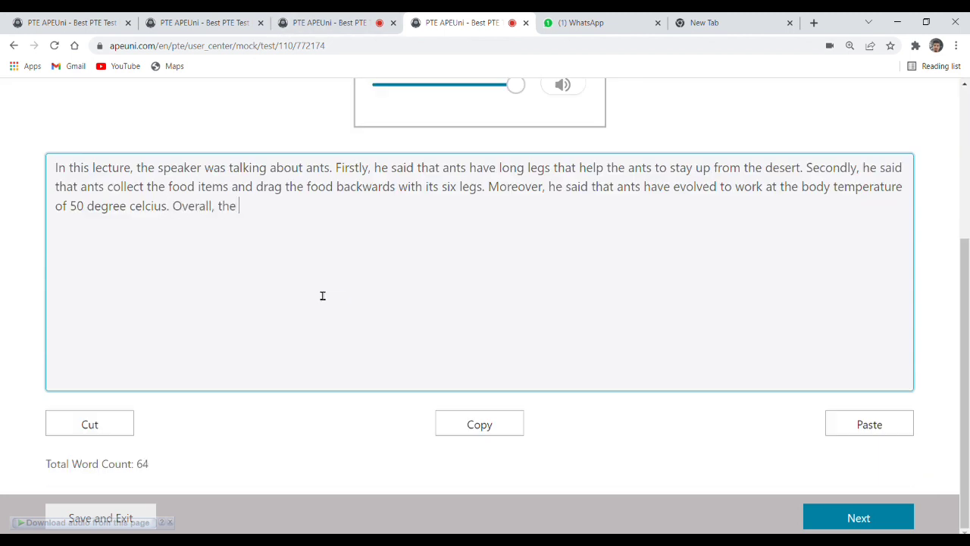
text(lecture was very informative.)
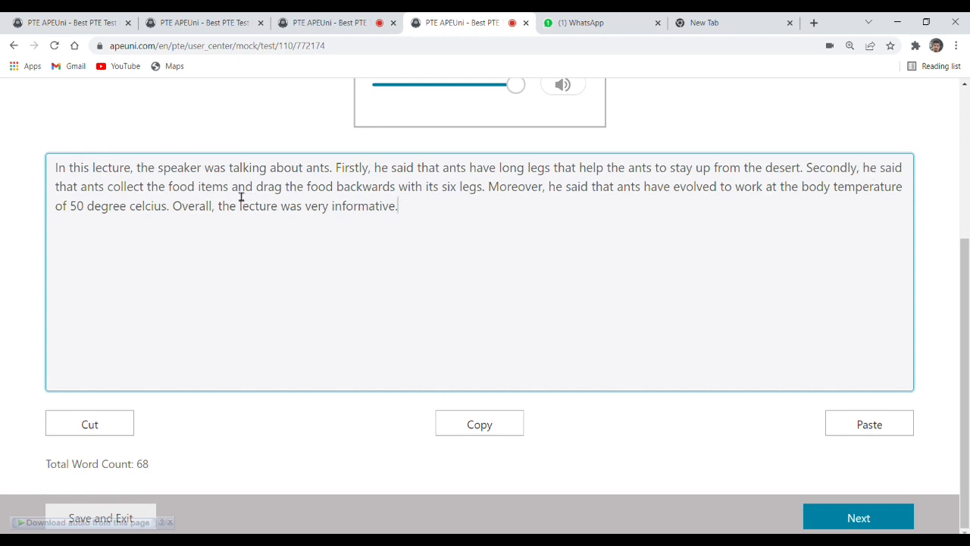
key(shift+Left)
key(shift+Left)
key(shift+Left)
key(shift+Left)
key(shift+Left)
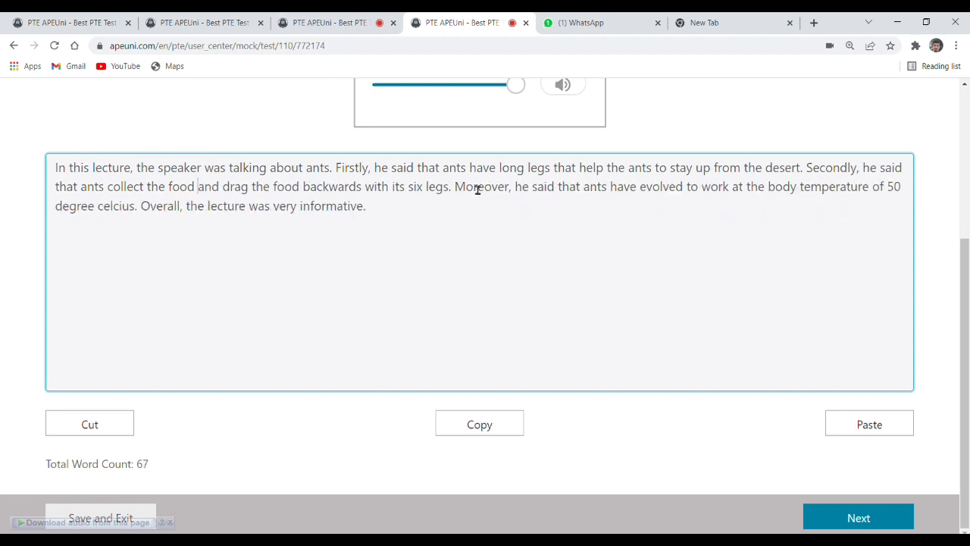
Correct the spelling of "celcius" to "celsius" in the summary and submit it to go to the next question.
double_click(129, 212)
text(celsius)
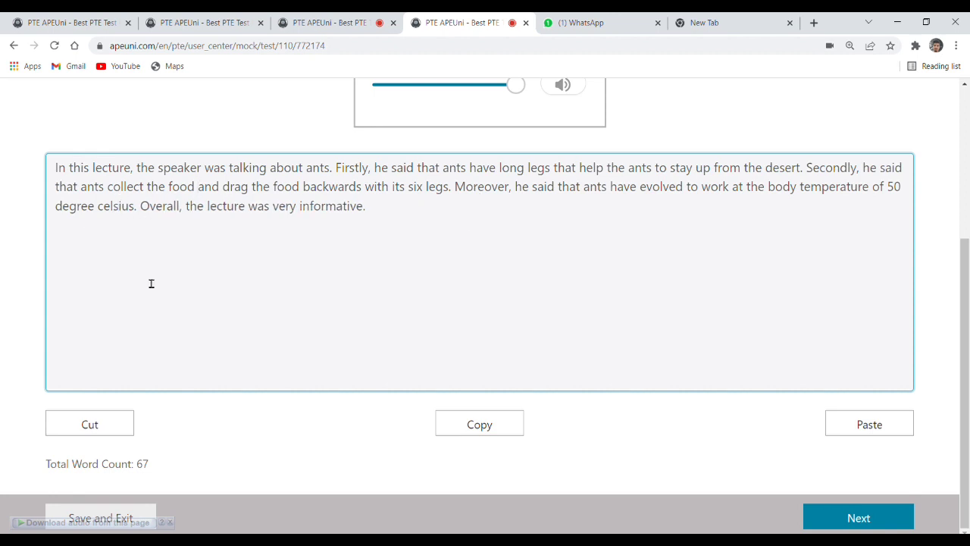
click(871, 520)
click(446, 361)
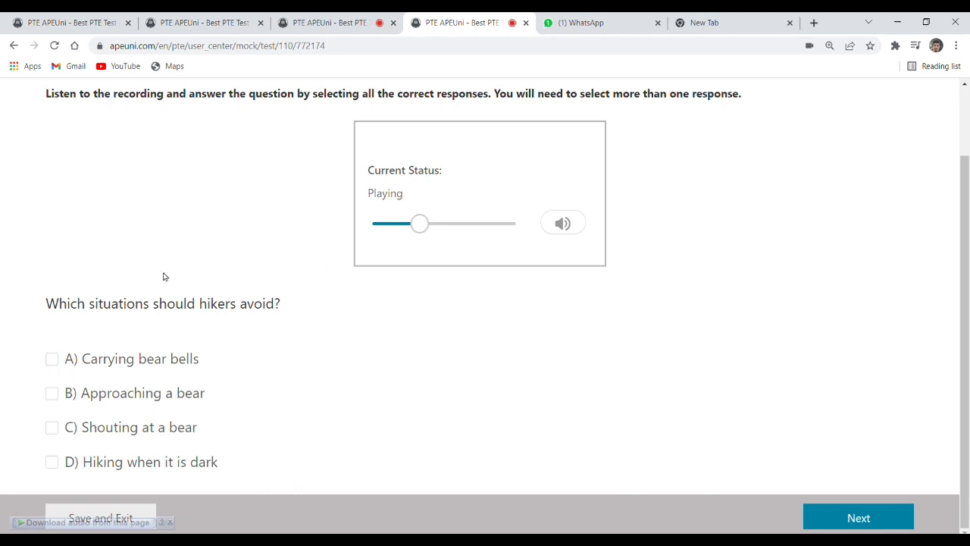
Answer the question on situations hikers should avoid with only "Approaching a bear" and "Hiking when it is dark", and submit it.
click(61, 360)
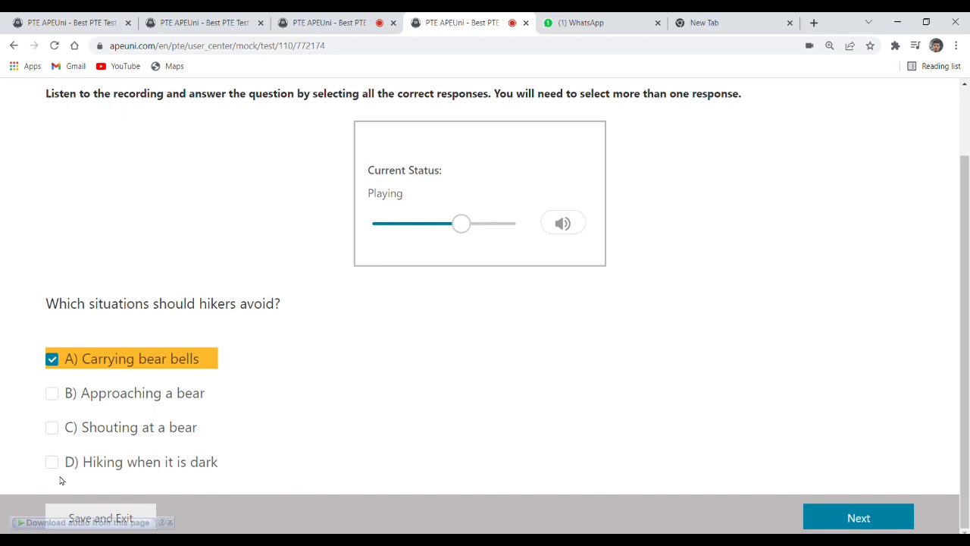
click(57, 390)
click(62, 363)
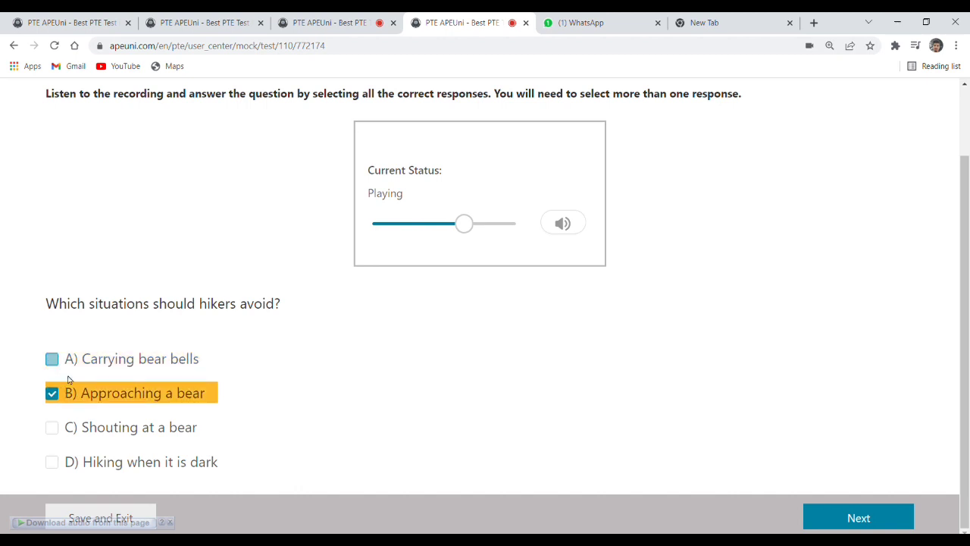
click(52, 465)
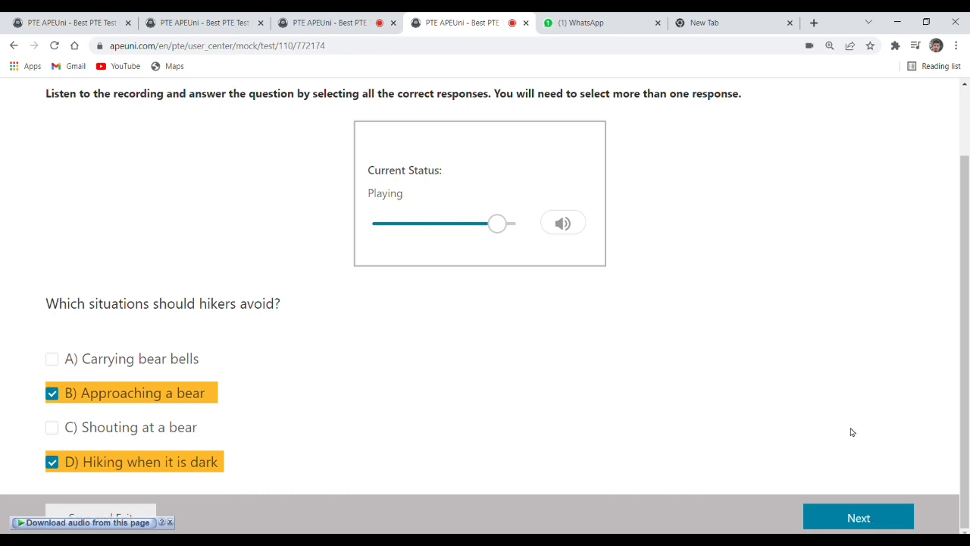
scroll(846, 417, up, 1)
scroll(635, 355, down, 1)
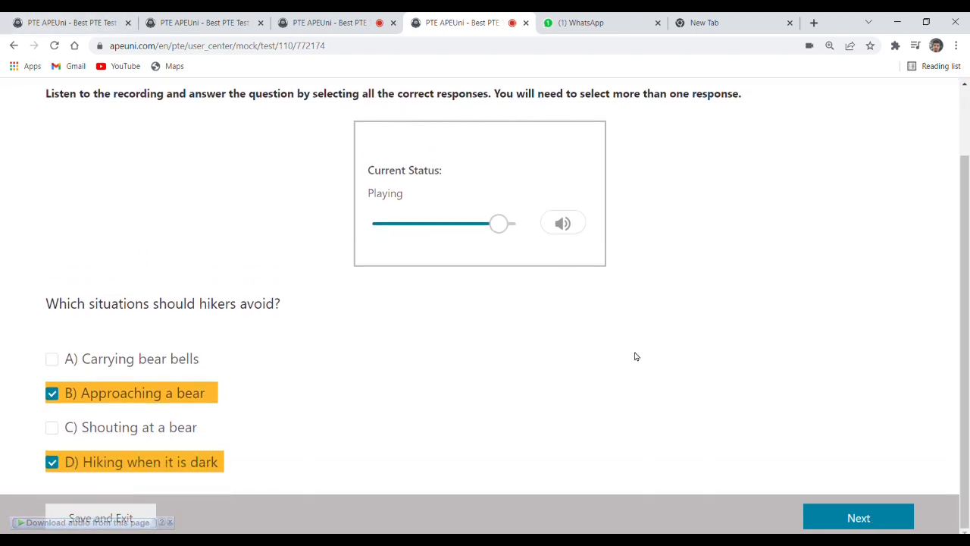
scroll(838, 355, up, 2)
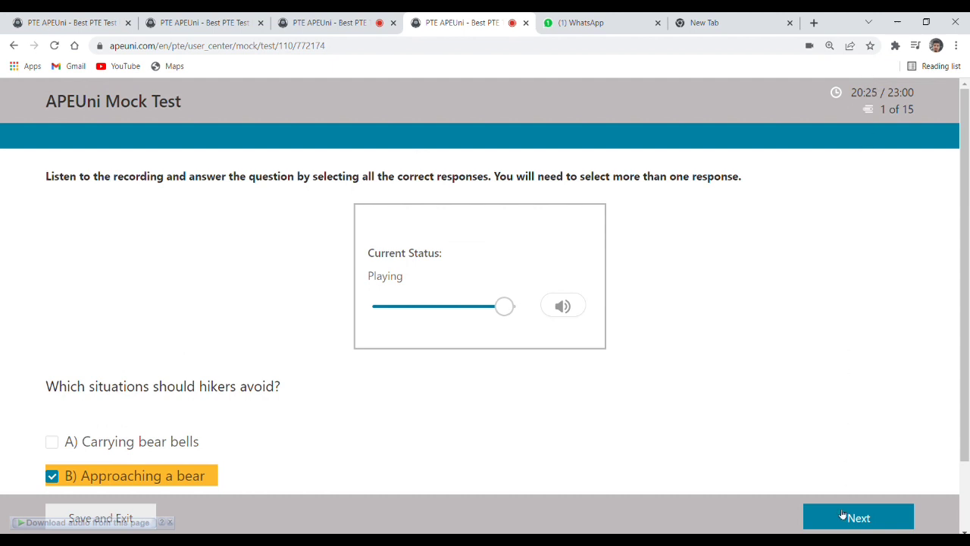
scroll(777, 416, down, 1)
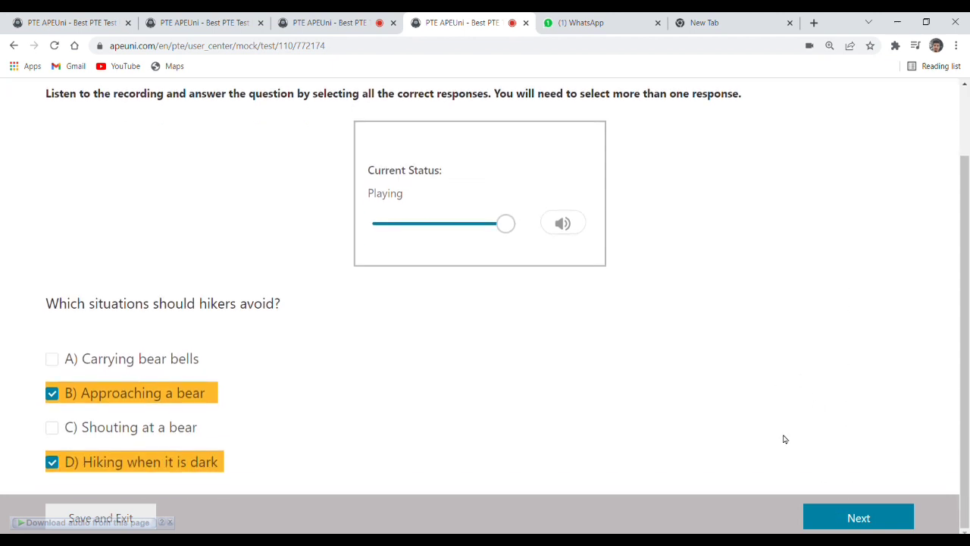
click(862, 523)
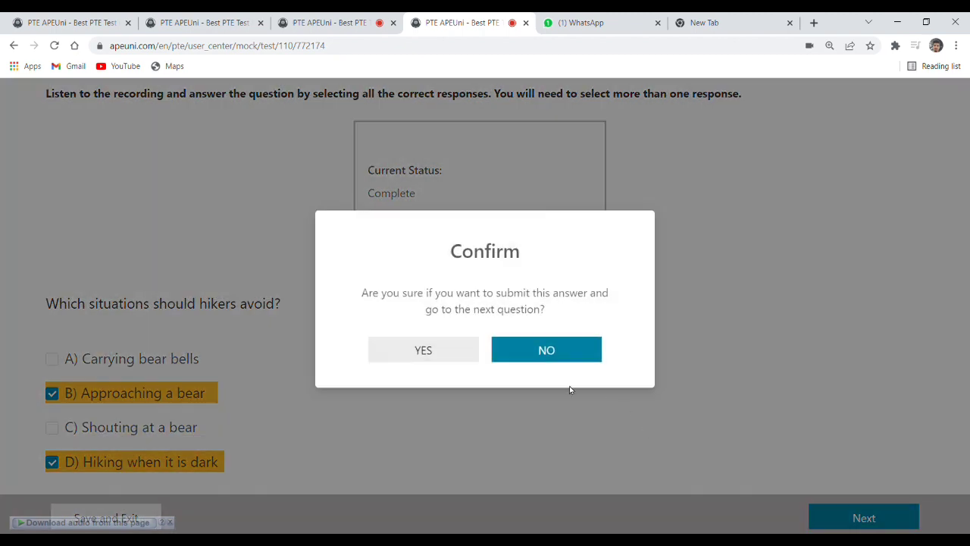
click(428, 349)
Fill the paper recycling passage's three blanks with "atmosphere", "erase" and "bill" in order, and submit the answer.
scroll(228, 303, down, 1)
scroll(175, 343, down, 1)
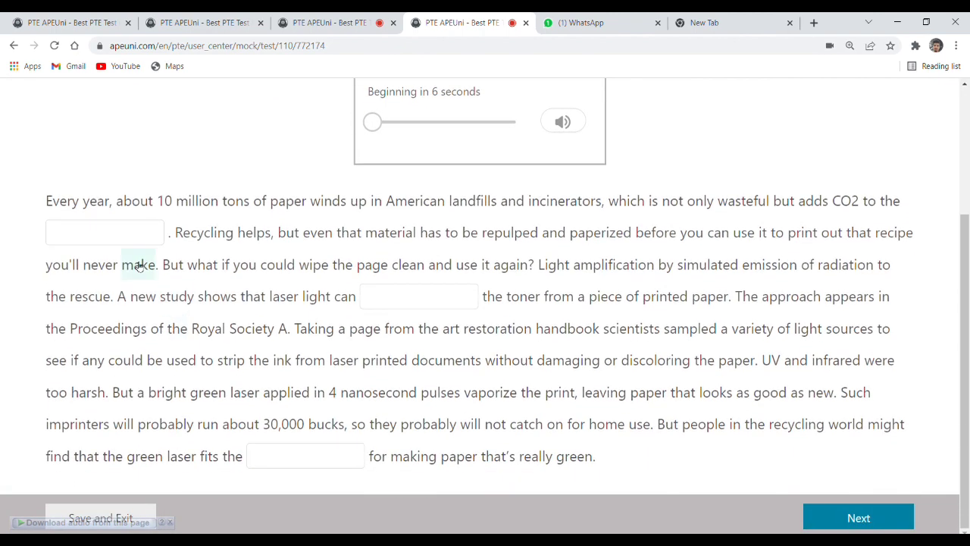
click(147, 241)
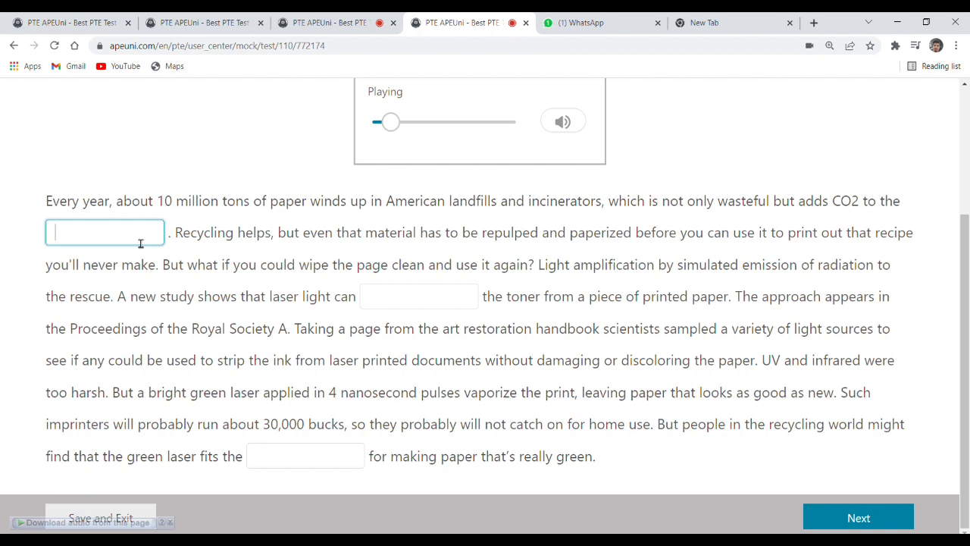
text(atmosphere)
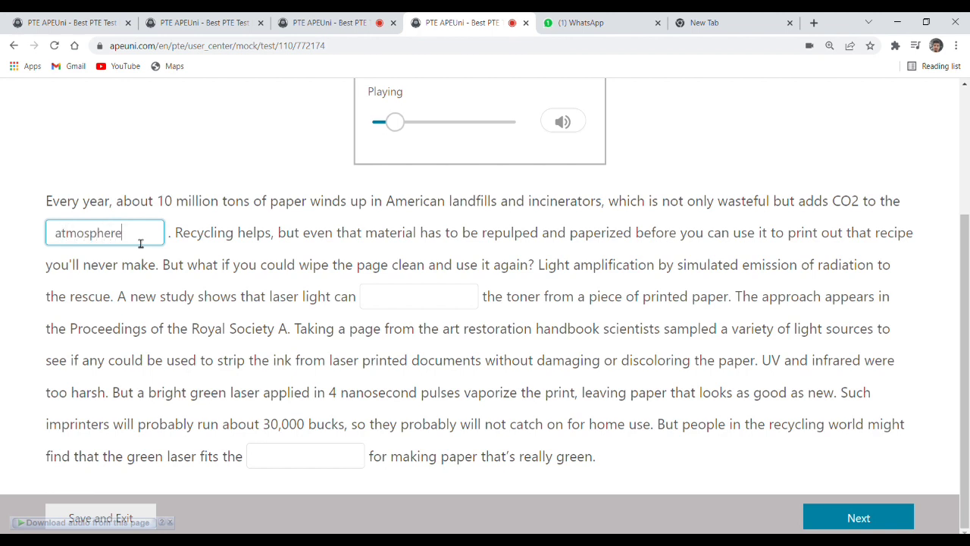
key(Tab)
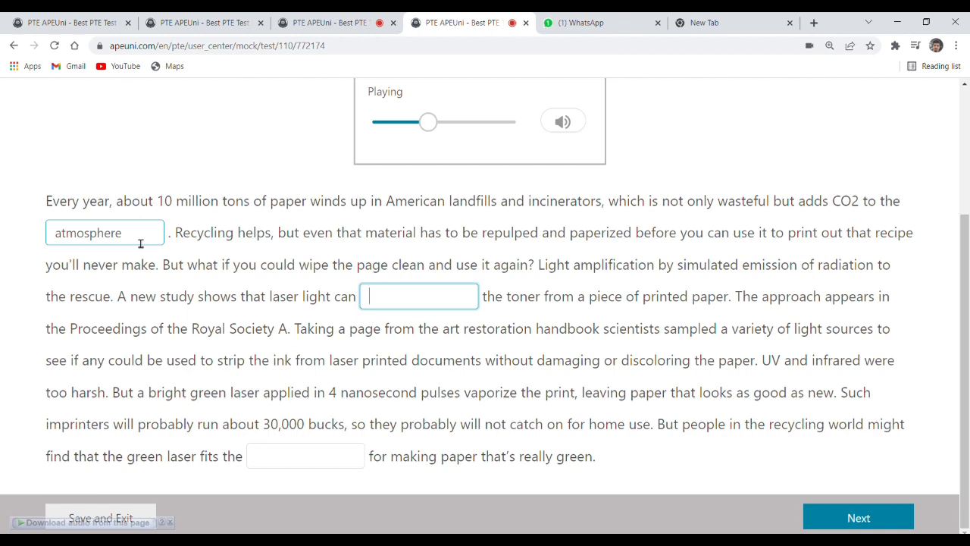
text(erase)
key(Tab)
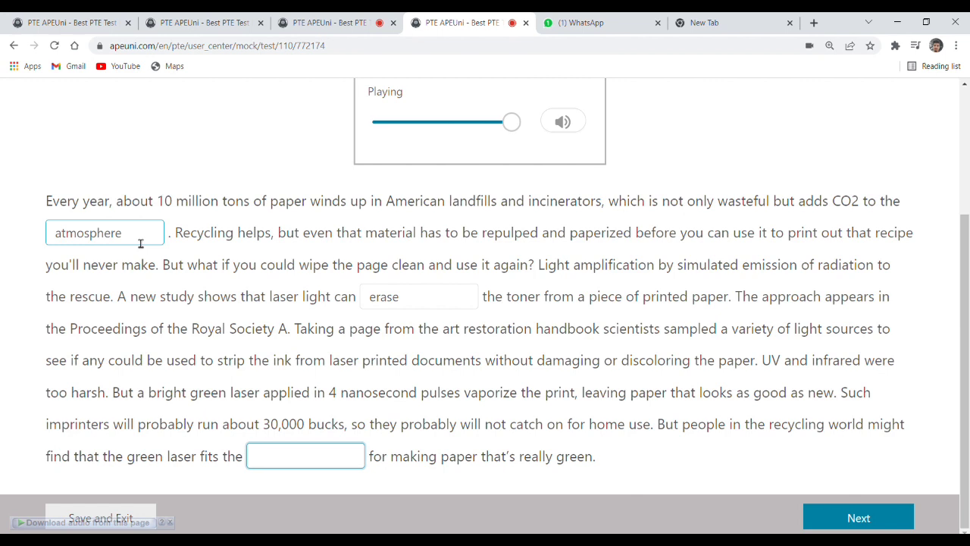
text(bill)
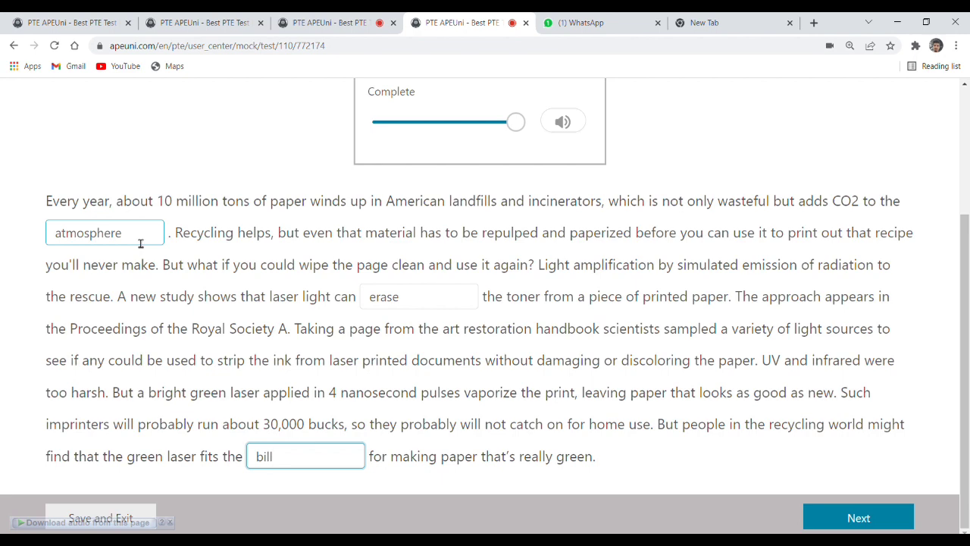
click(849, 520)
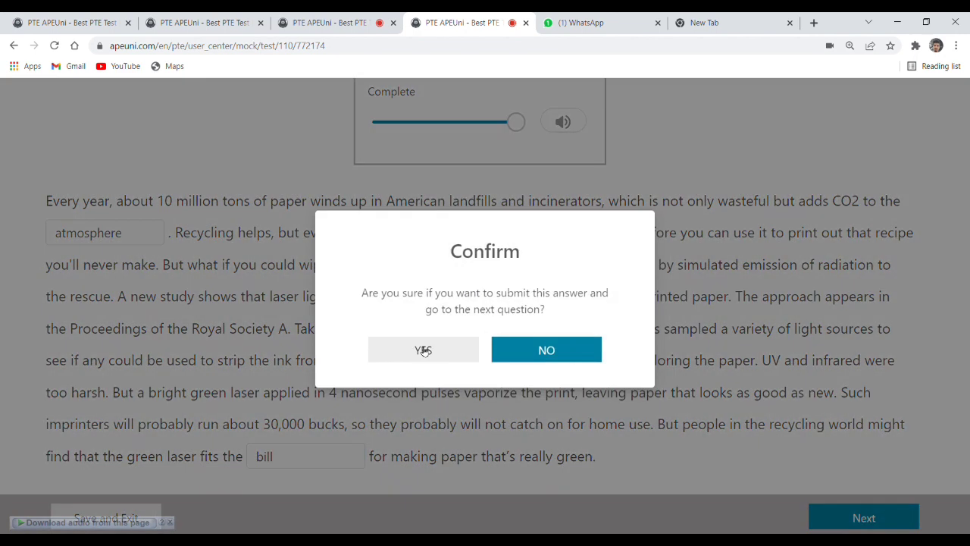
click(423, 351)
Fill the first two blanks of the passage about doctors prescribing exercise with "ordered" and "fatigue".
click(483, 271)
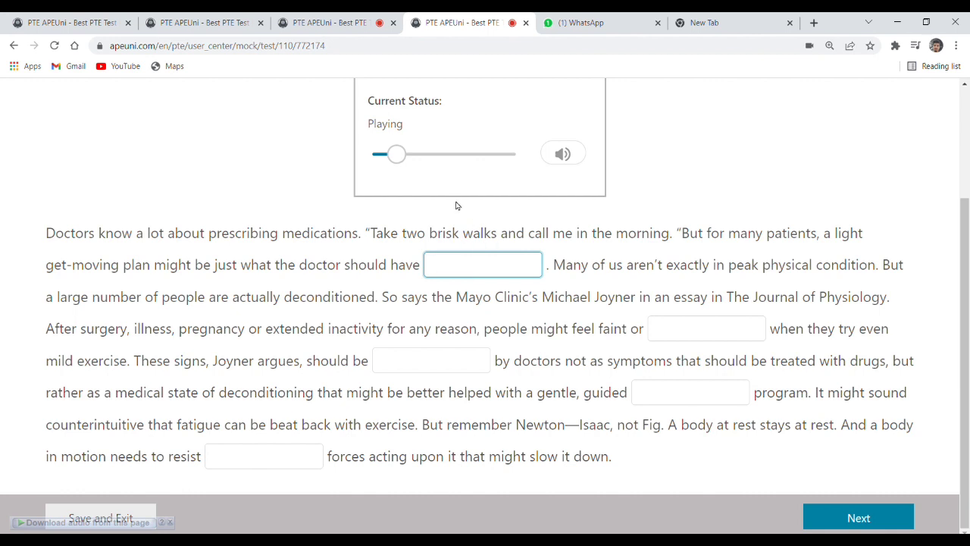
text(ordered)
key(Tab)
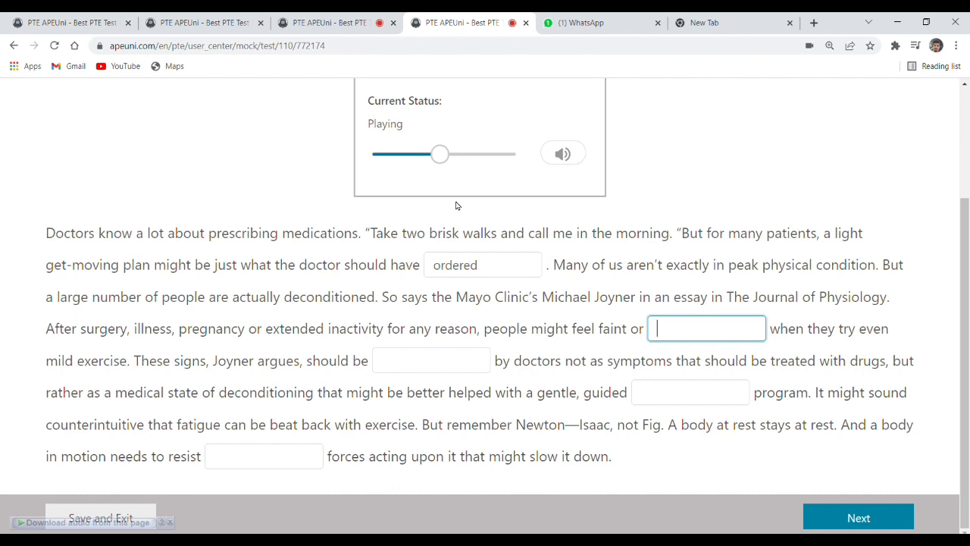
text(fatigue)
key(Tab)
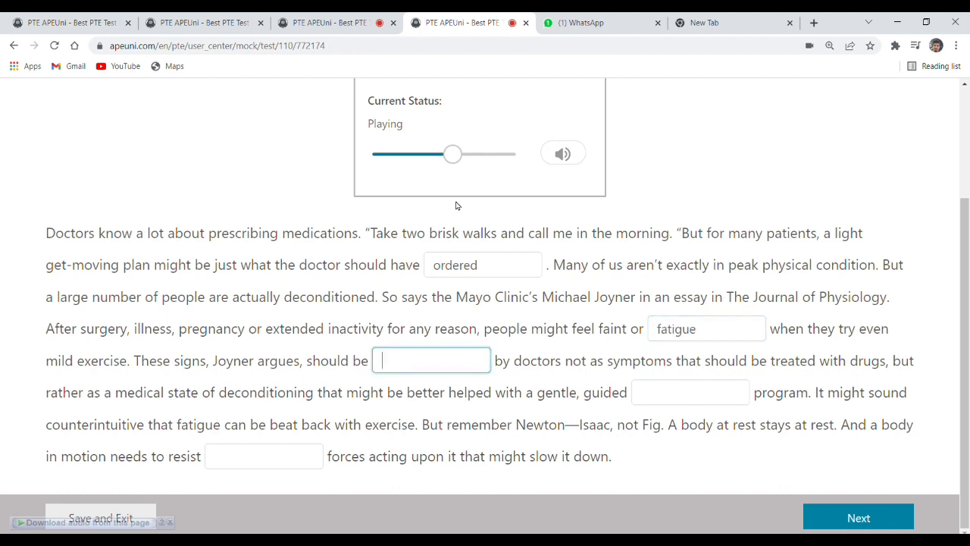
Fill the doctors passage's remaining three blanks with "recoganized", "exercise" and "external" in order.
text(recoganize)
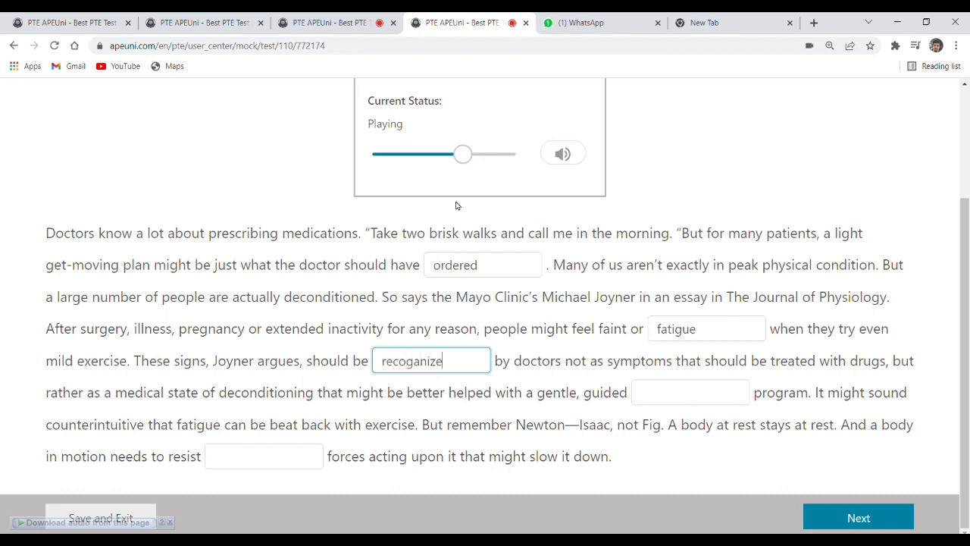
text(d)
key(Tab)
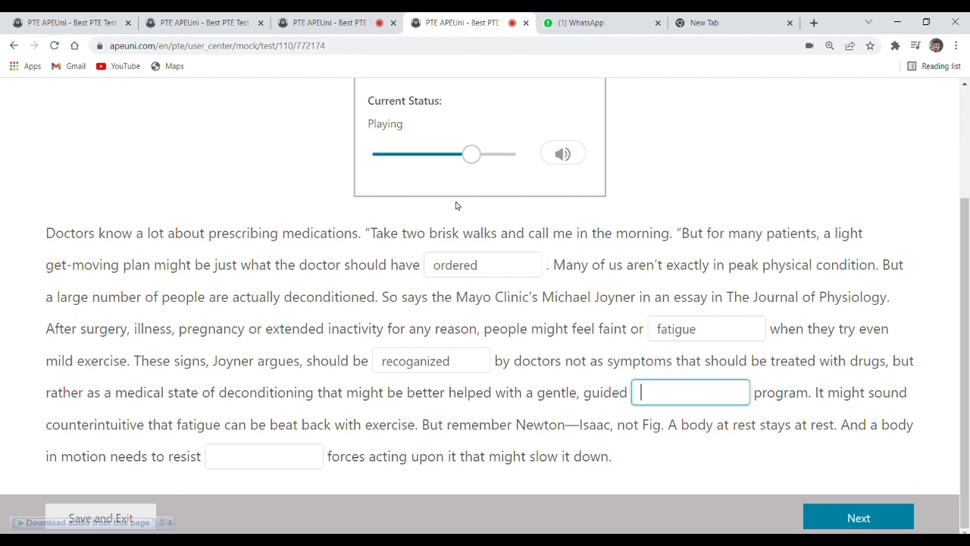
text(exerci)
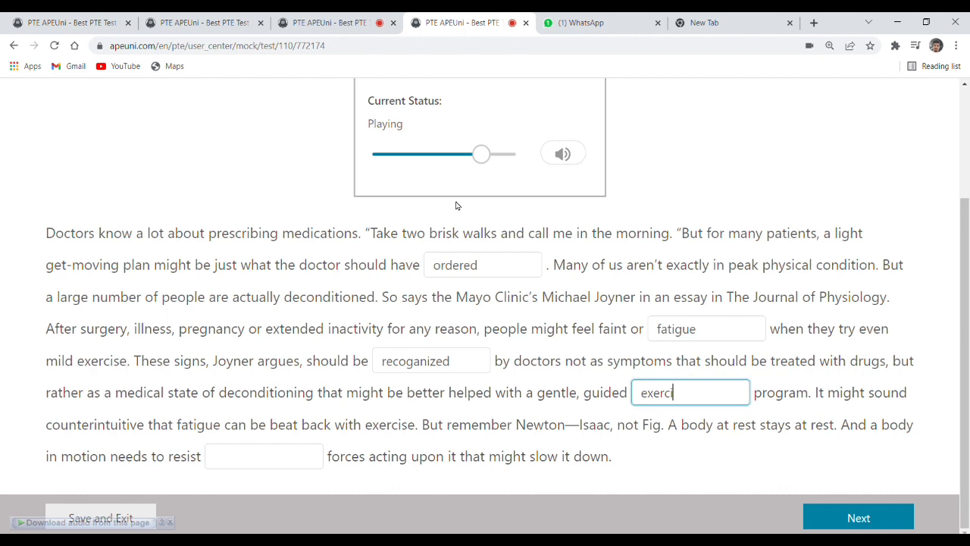
text(se)
key(Tab)
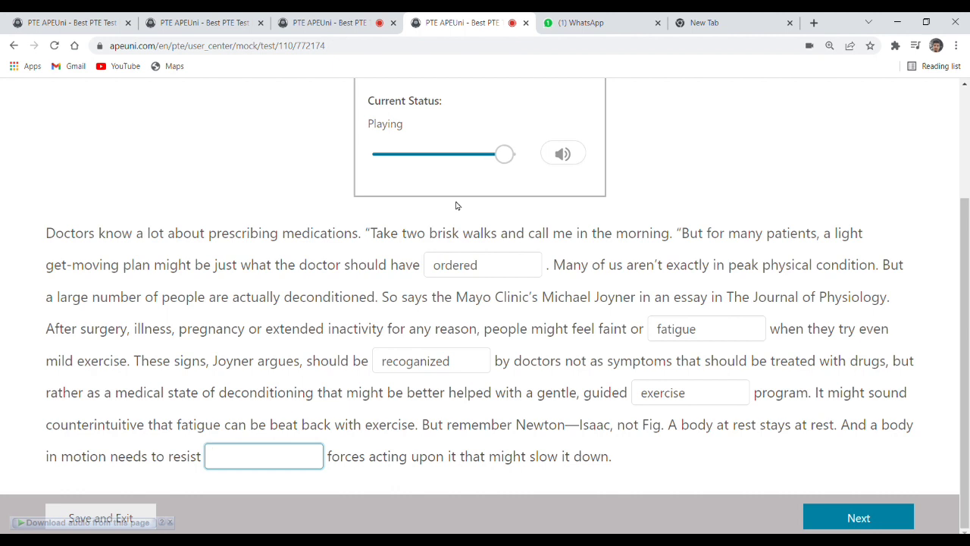
text(external)
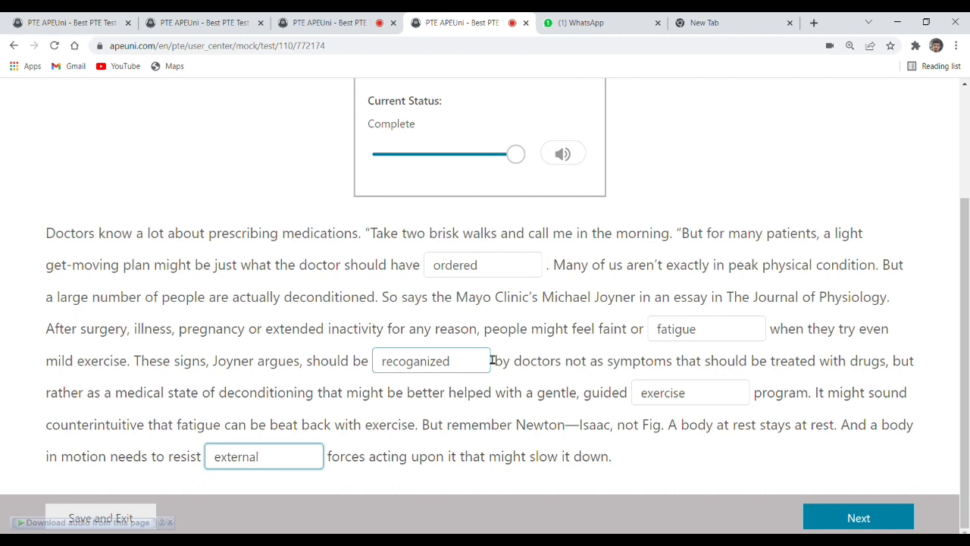
Correct the spelling of "recoganized" to "recognized" in the third blank and submit the answer.
click(421, 363)
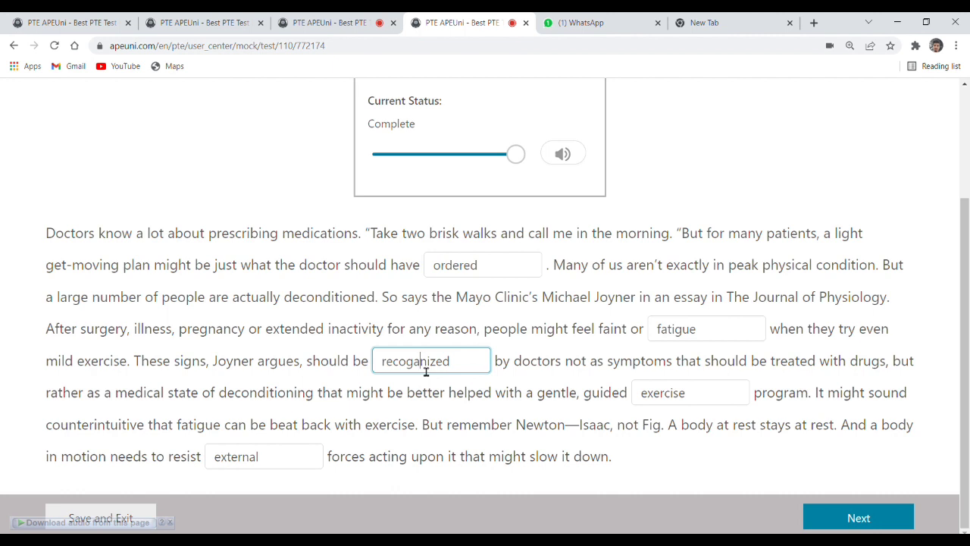
key(BackSpace)
click(858, 518)
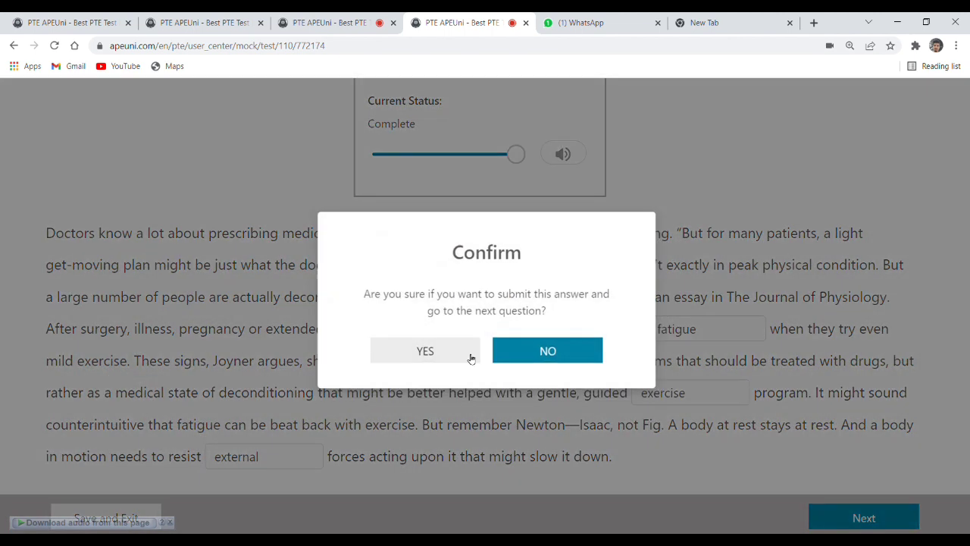
click(433, 350)
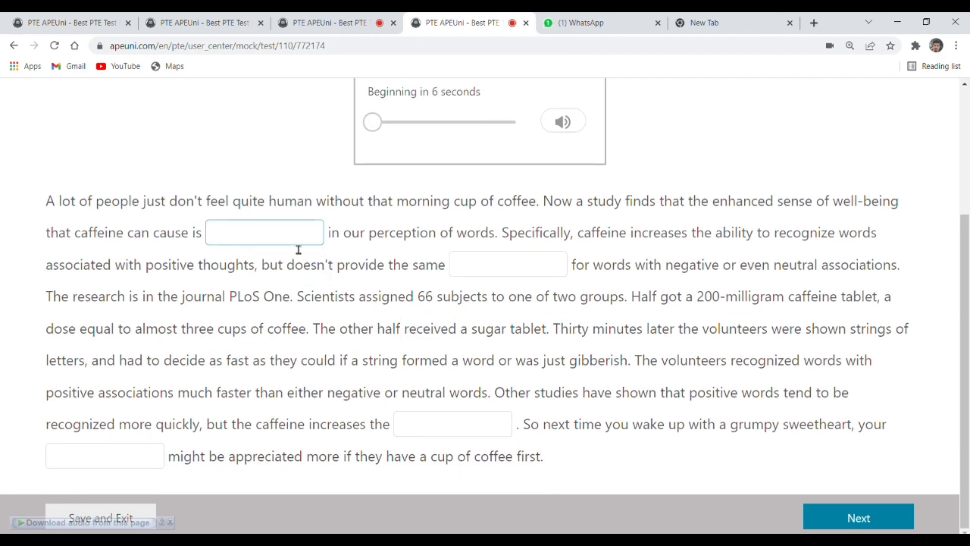
Fill the first two blanks of the caffeine passage with "reflected" and "boost".
click(297, 237)
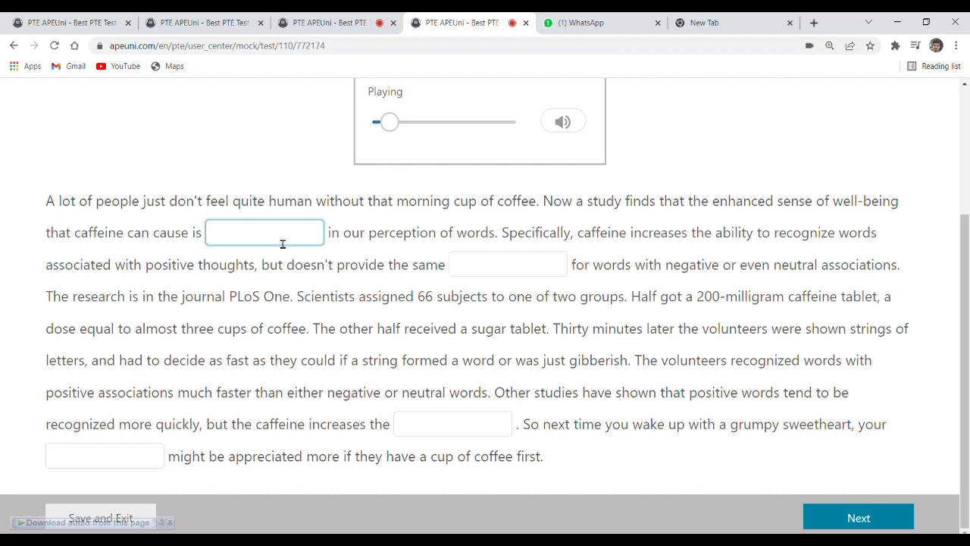
text(reflected)
key(Tab)
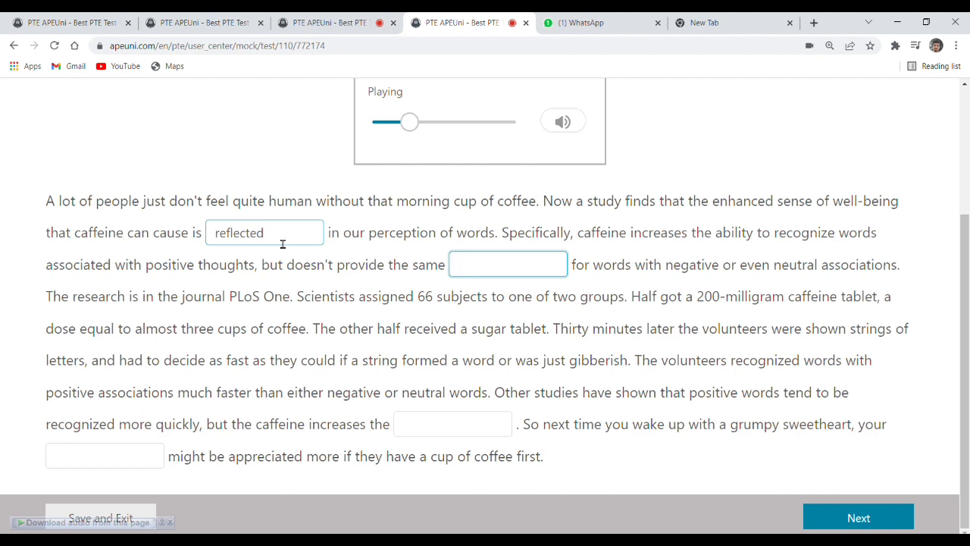
text(boost)
key(Tab)
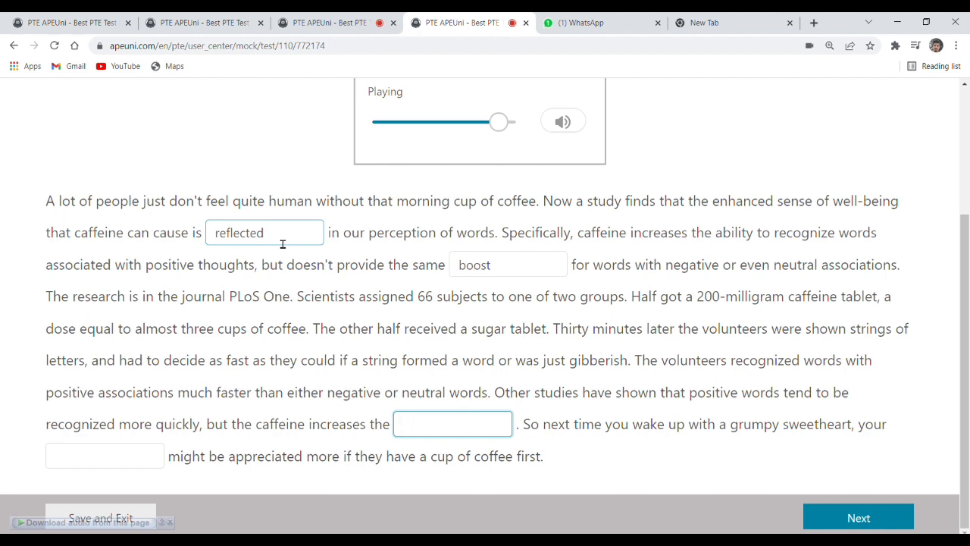
Fill the caffeine passage's last two blanks with "gap" and "compliments", and submit the answer.
text(gap)
key(Tab)
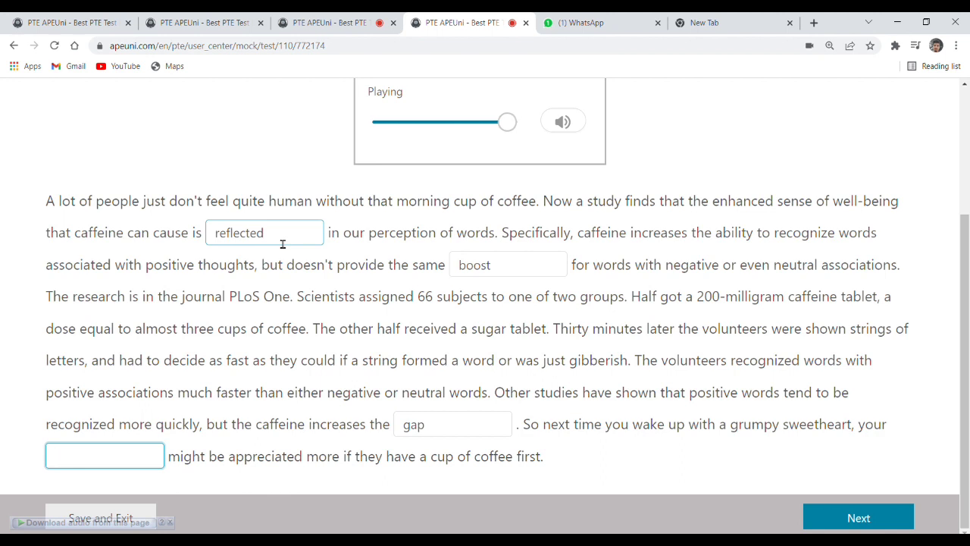
text(compli)
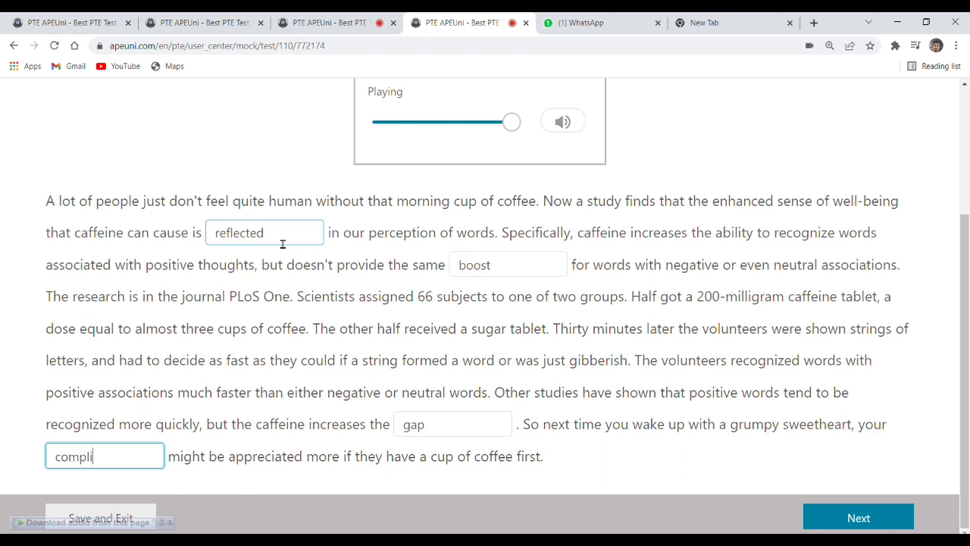
text(ments)
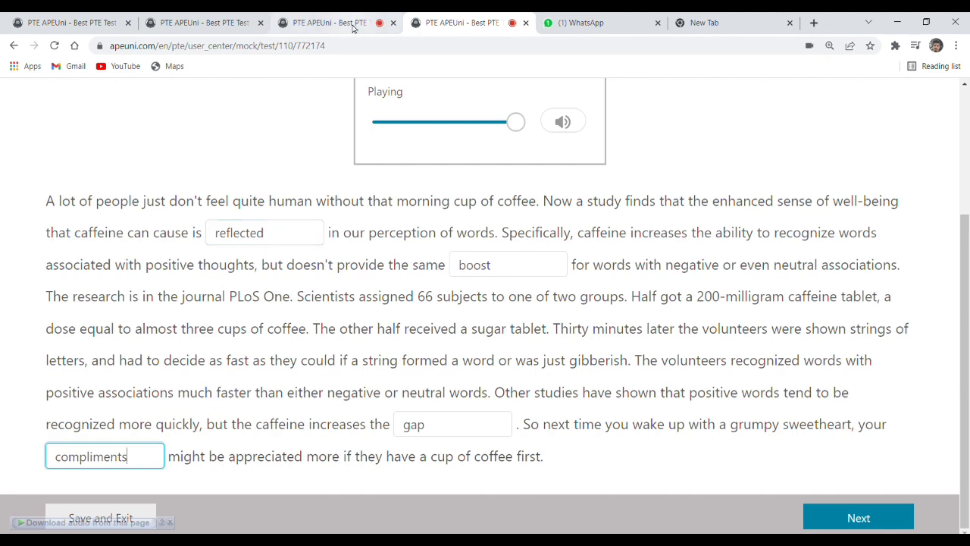
click(861, 517)
click(459, 353)
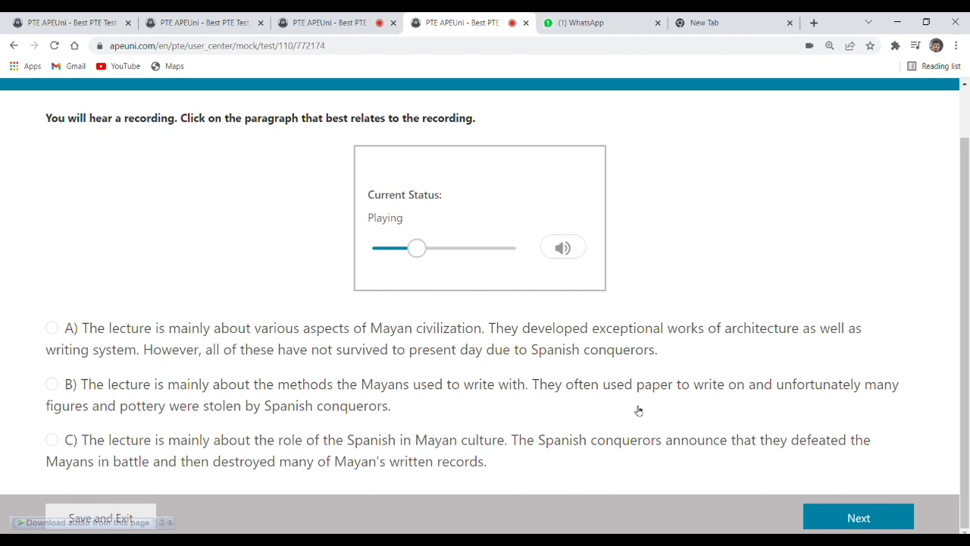
Choose paragraph A, on various aspects of Mayan civilization, as the one that best relates to the recording.
scroll(758, 333, up, 1)
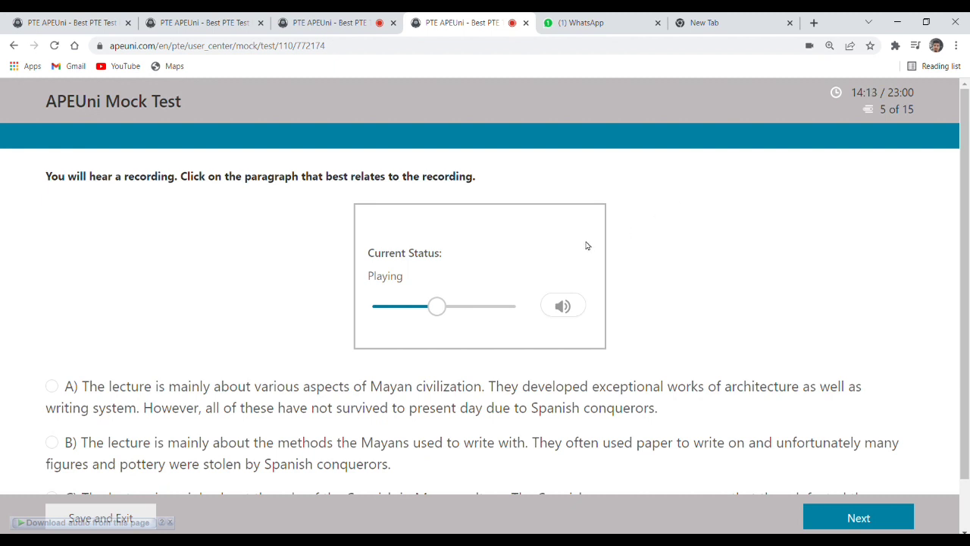
scroll(497, 429, down, 2)
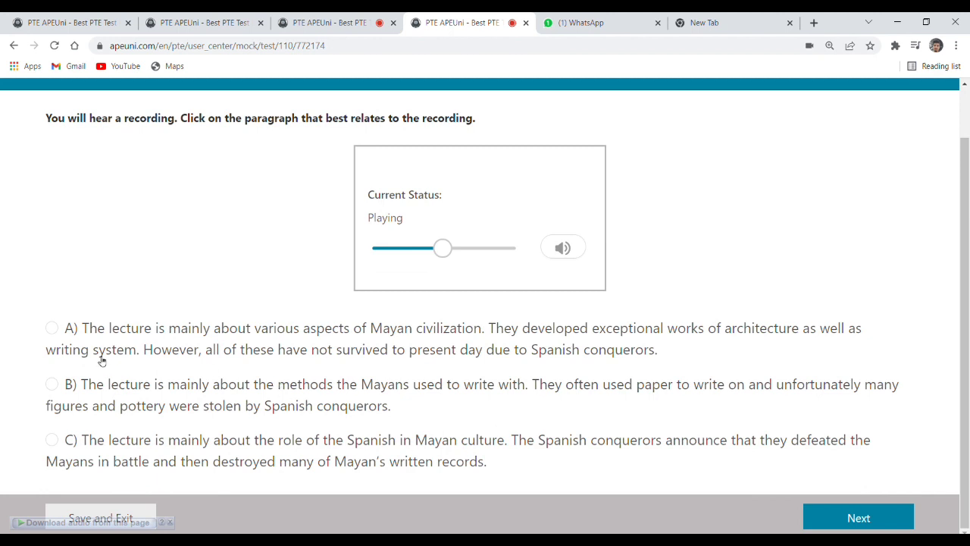
click(61, 330)
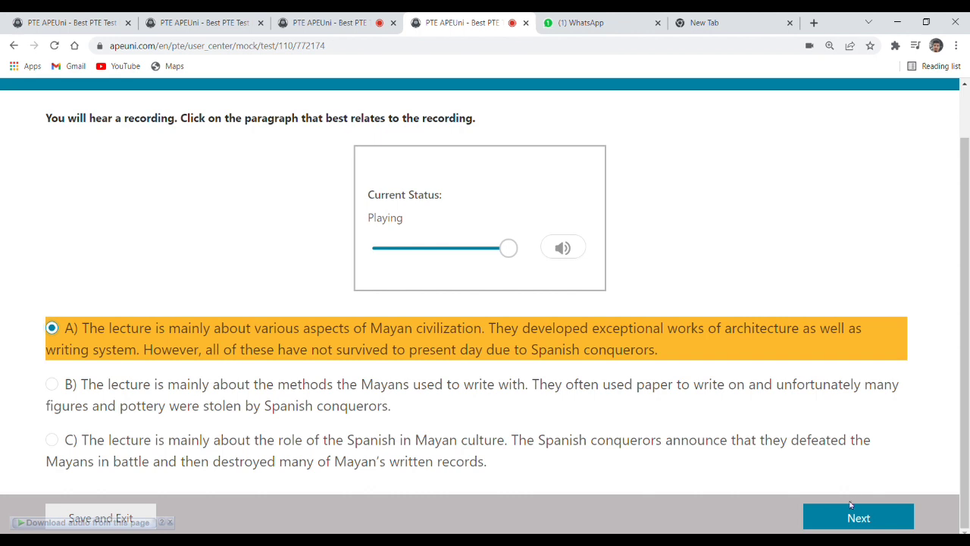
Submit the selected Mayan civilization paragraph as the answer and go on to the next question.
scroll(801, 356, up, 1)
scroll(800, 356, down, 1)
click(891, 516)
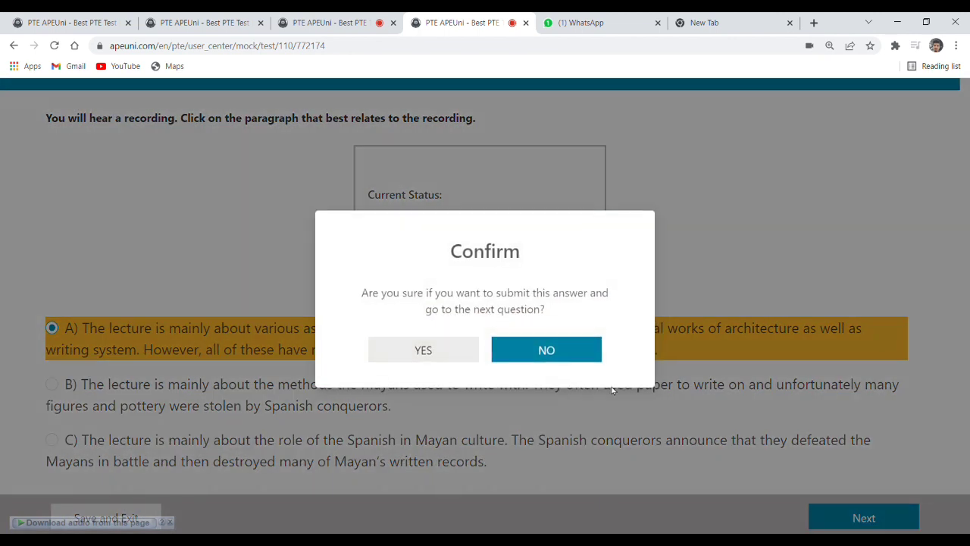
click(425, 351)
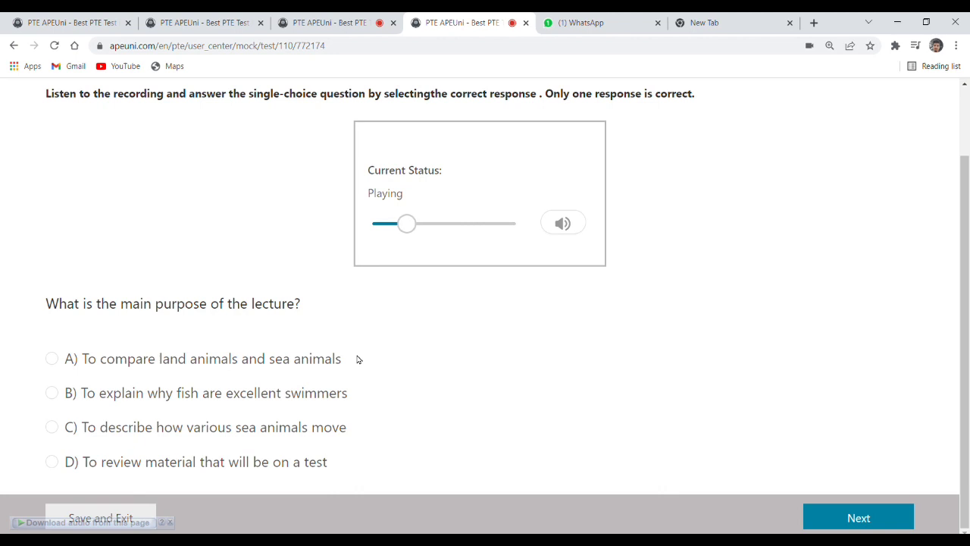
Answer the lecture's main-purpose question with option C, "To describe how various sea animals move", and submit it.
click(65, 368)
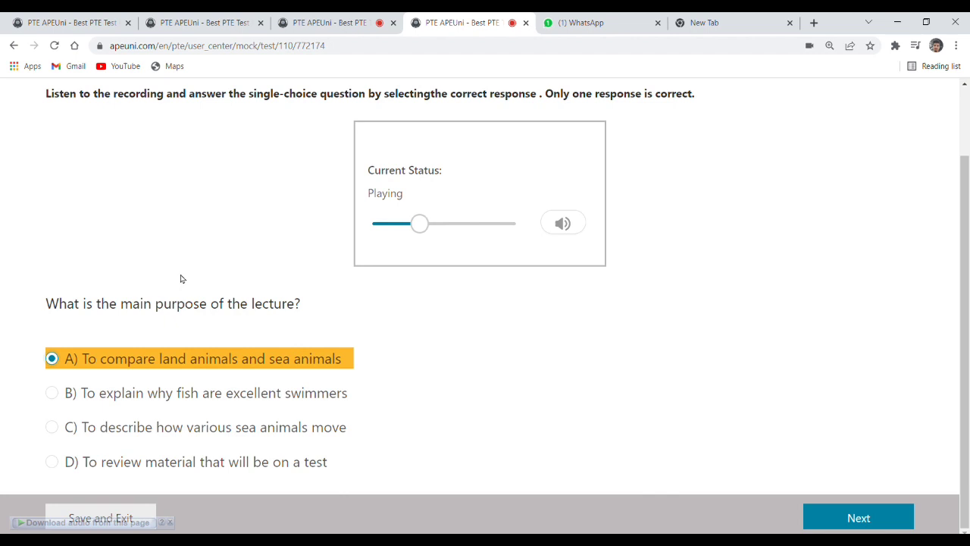
click(189, 427)
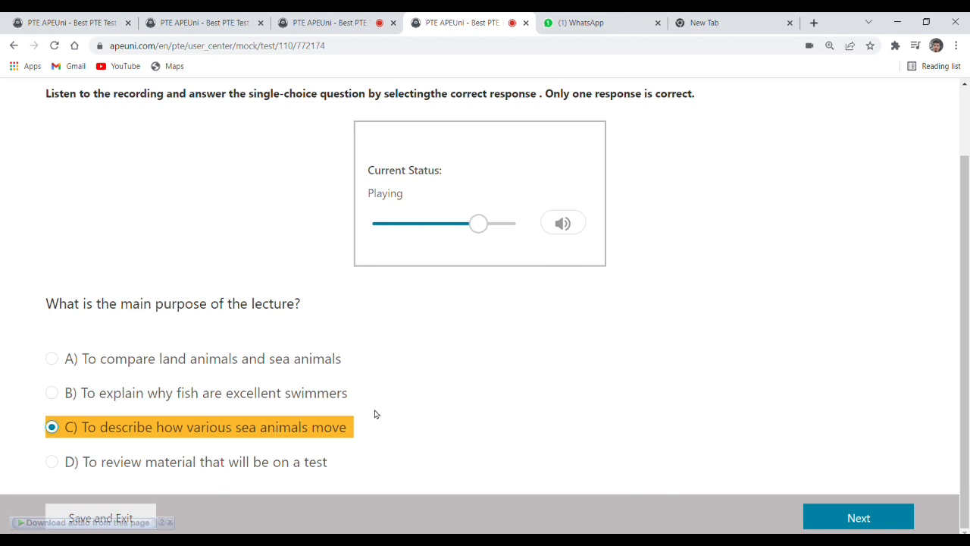
scroll(767, 211, up, 1)
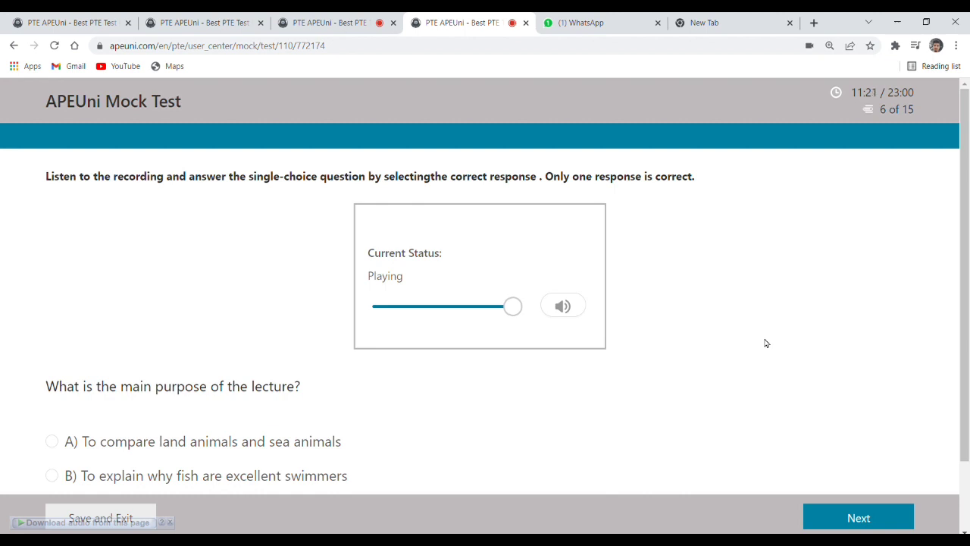
scroll(429, 182, down, 2)
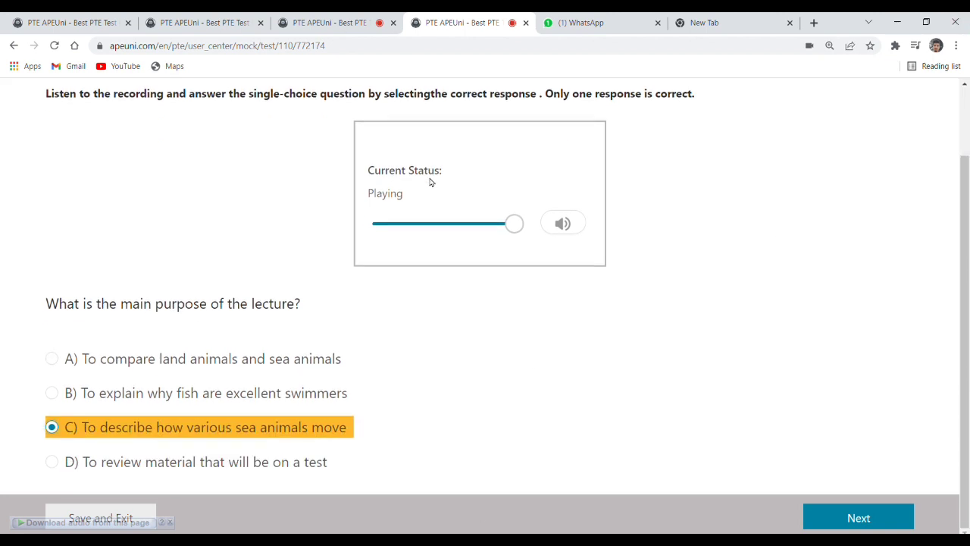
click(873, 522)
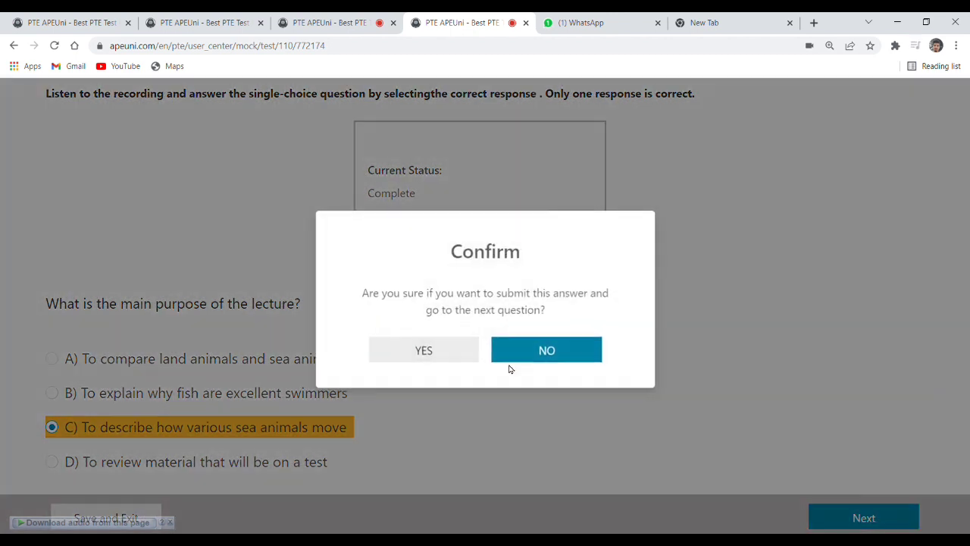
click(423, 351)
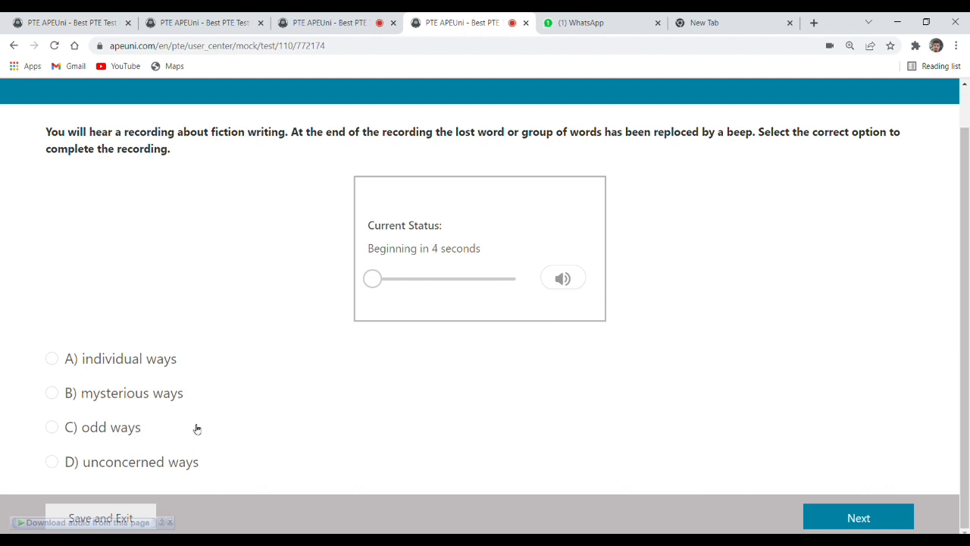
Choose "individual ways" as the missing ending of the recording and submit the answer.
scroll(872, 392, up, 1)
scroll(872, 392, down, 1)
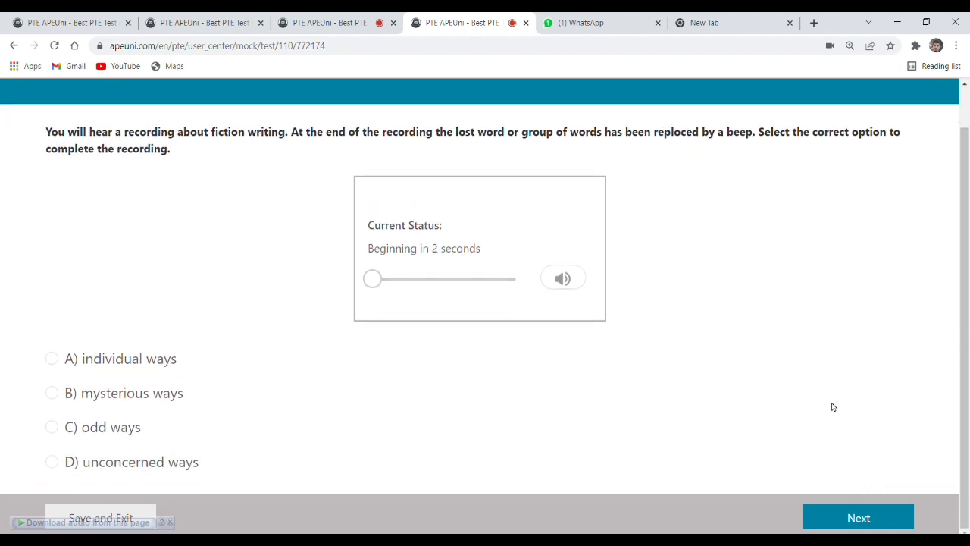
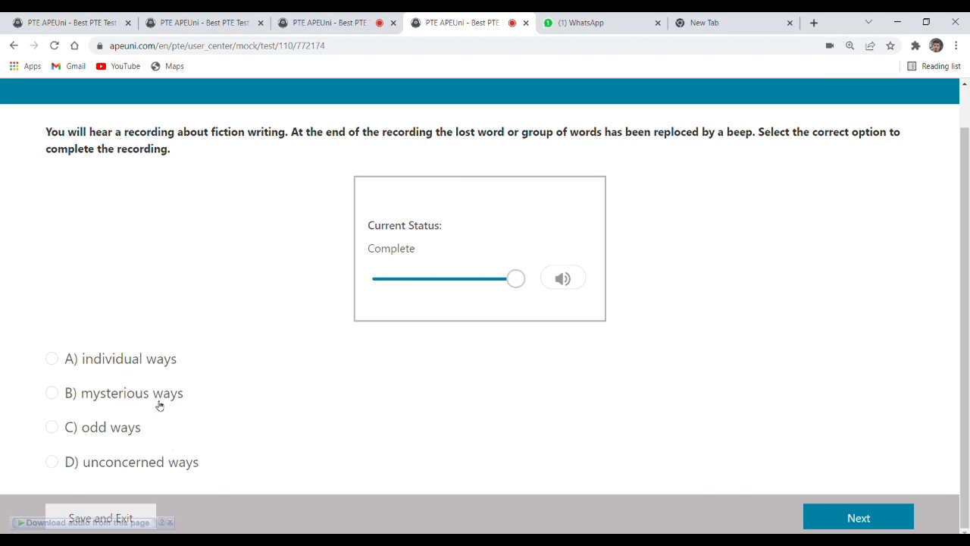
click(160, 362)
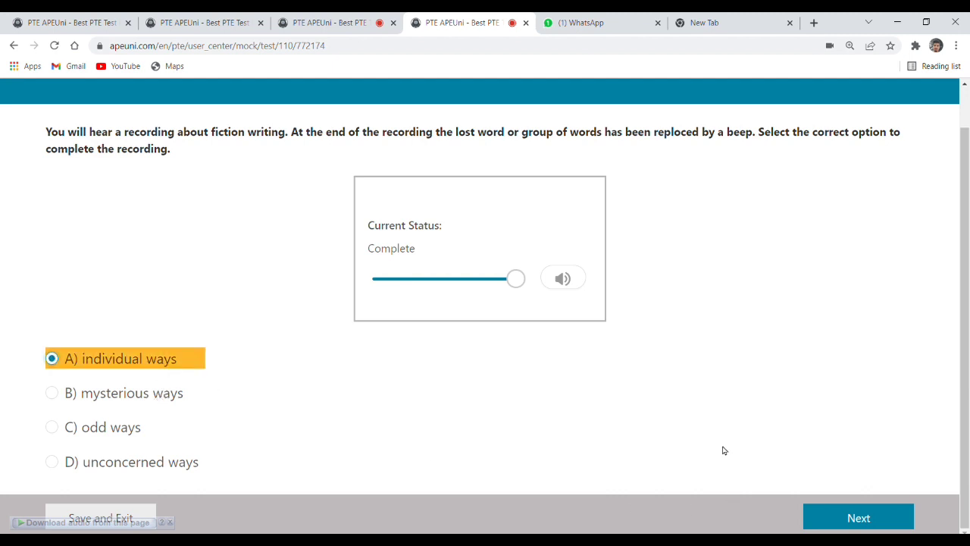
click(831, 512)
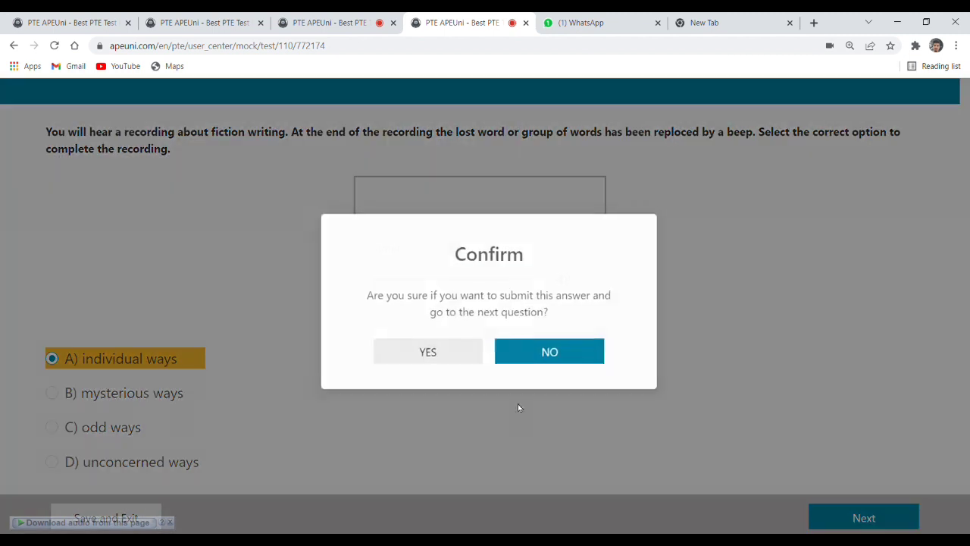
click(428, 348)
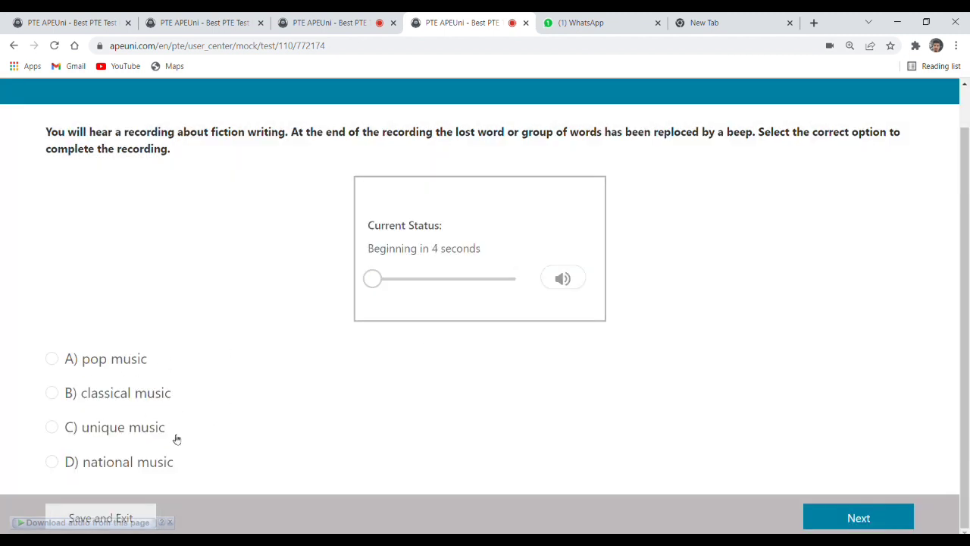
Choose "classical music" as the missing ending of the recording and submit the answer.
scroll(639, 293, up, 1)
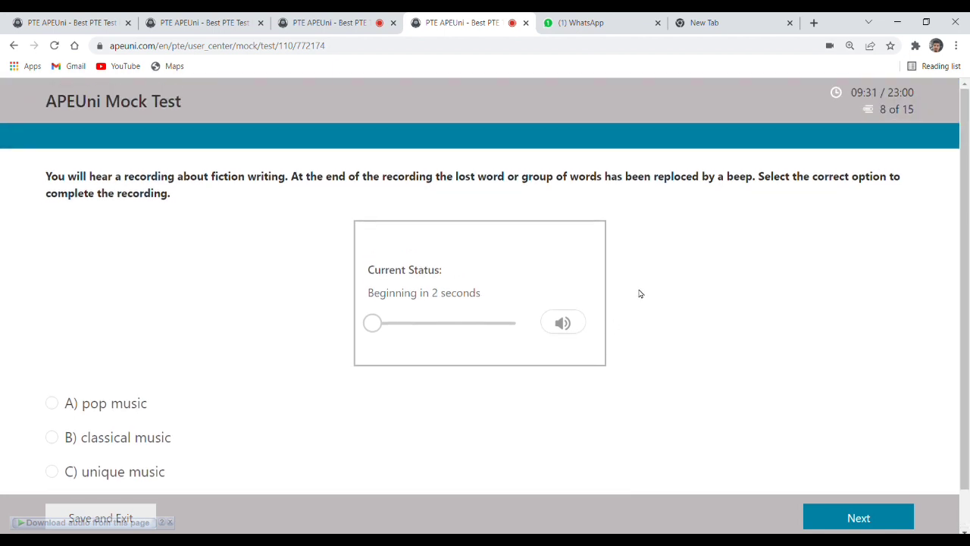
scroll(639, 294, down, 1)
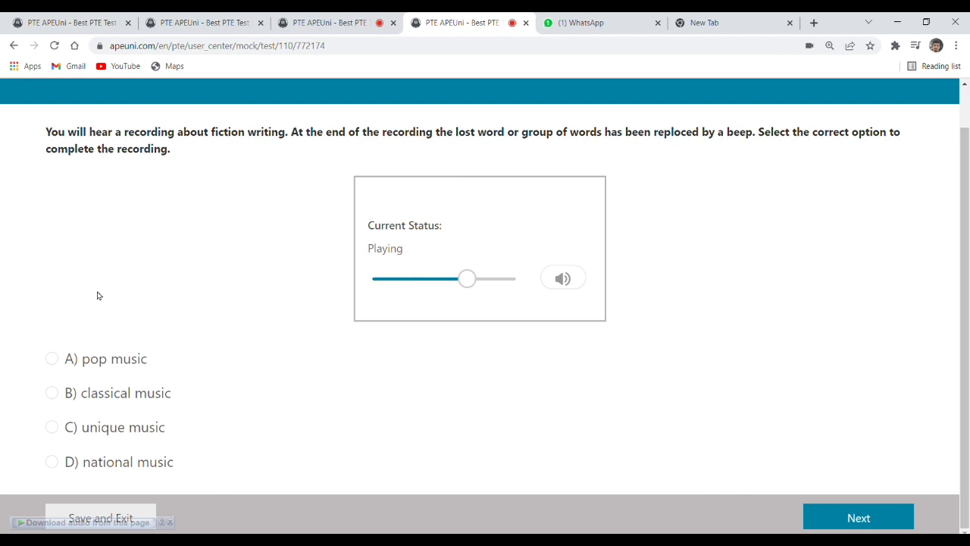
scroll(97, 295, up, 1)
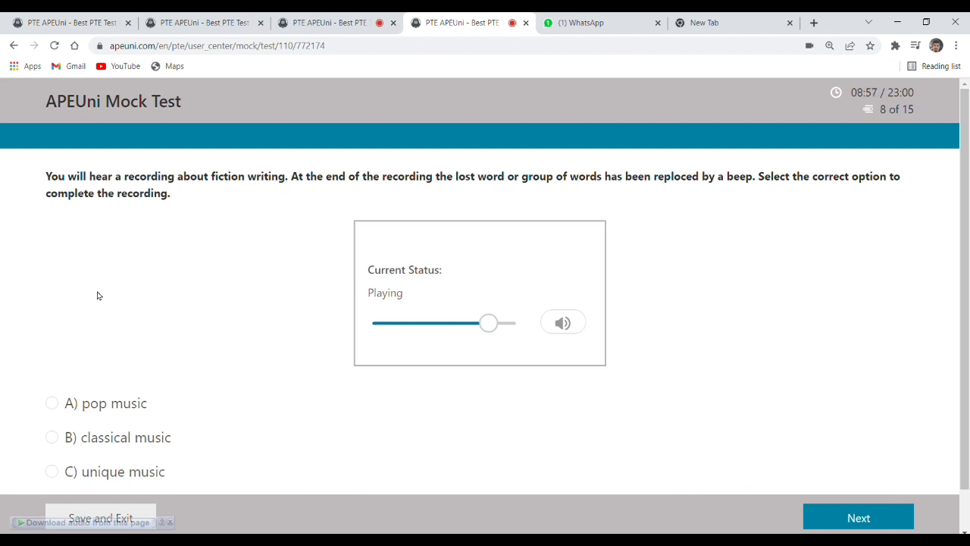
scroll(97, 295, down, 1)
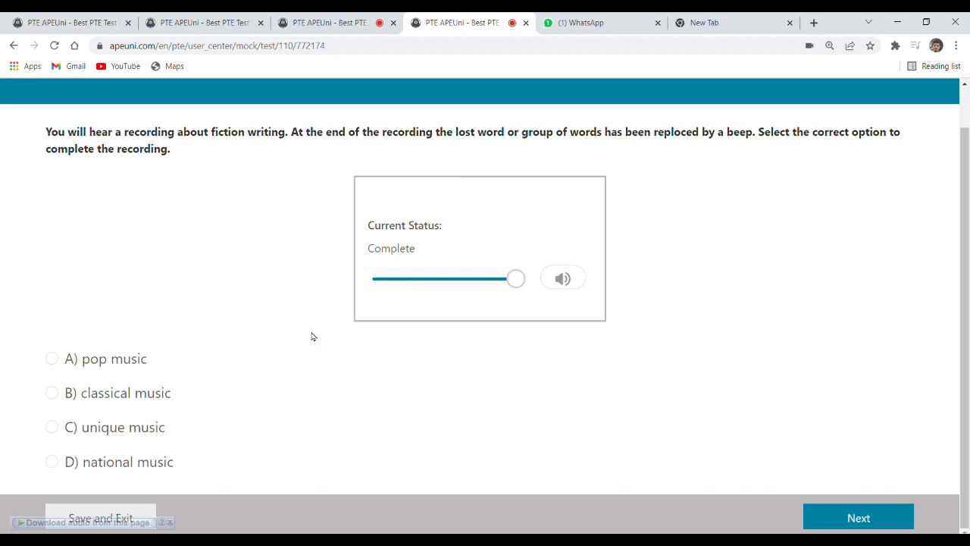
click(93, 396)
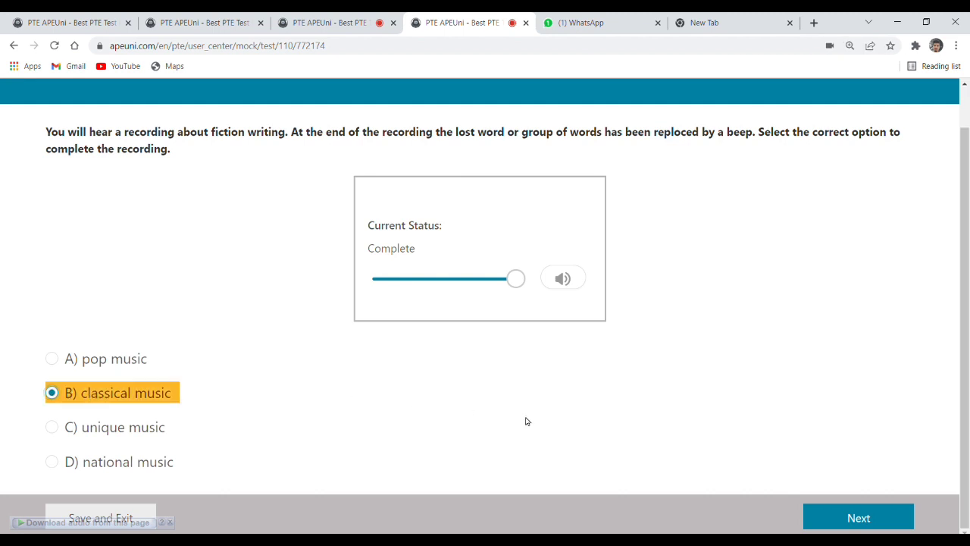
click(882, 517)
click(449, 357)
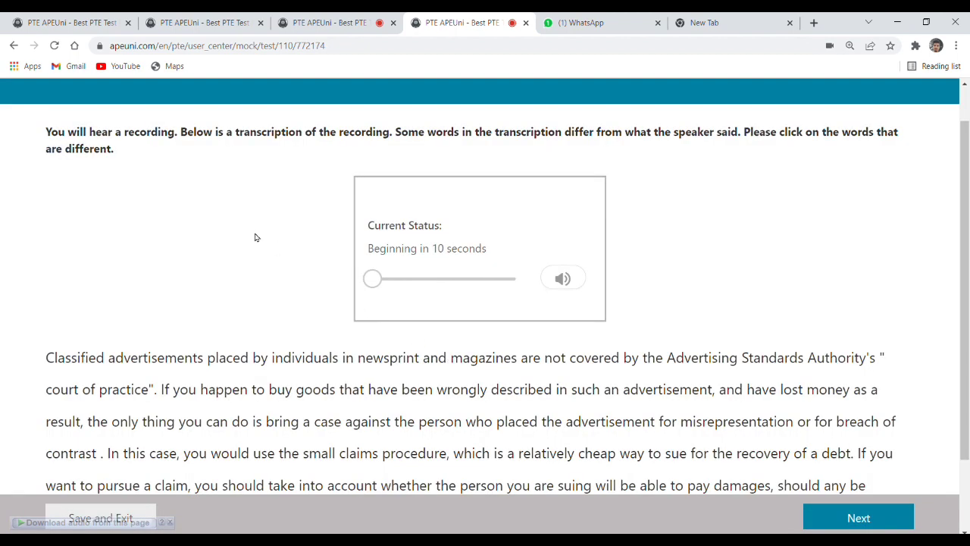
Mark "newsprint", "court", "contrast", "rewarded", "wary" and "expose" as incorrect words in the classified advertisements transcript, and submit the answer.
scroll(253, 236, down, 2)
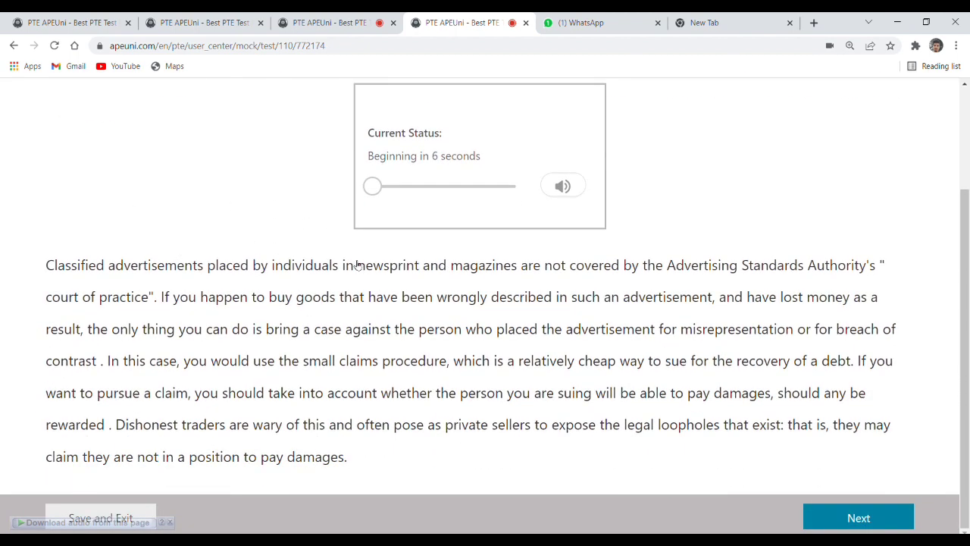
click(400, 265)
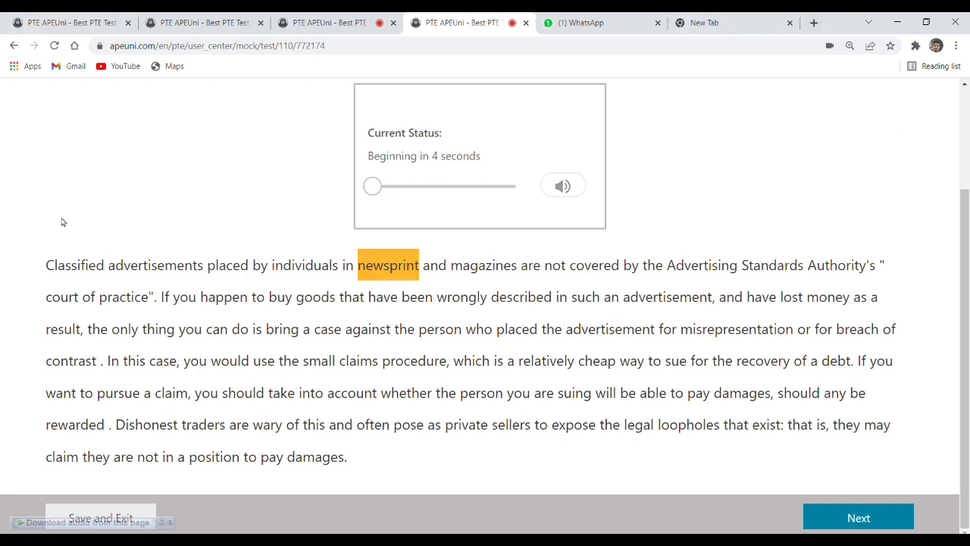
click(62, 297)
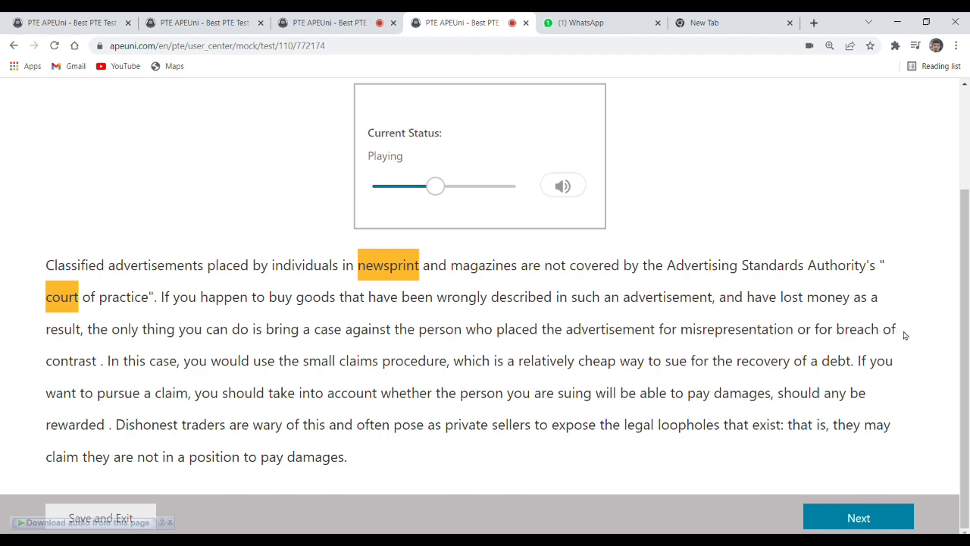
click(92, 362)
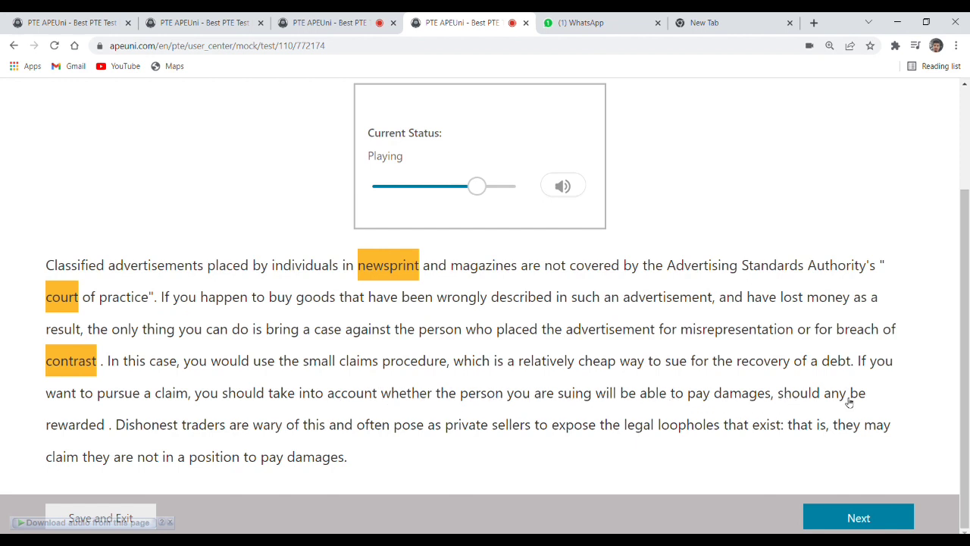
click(82, 426)
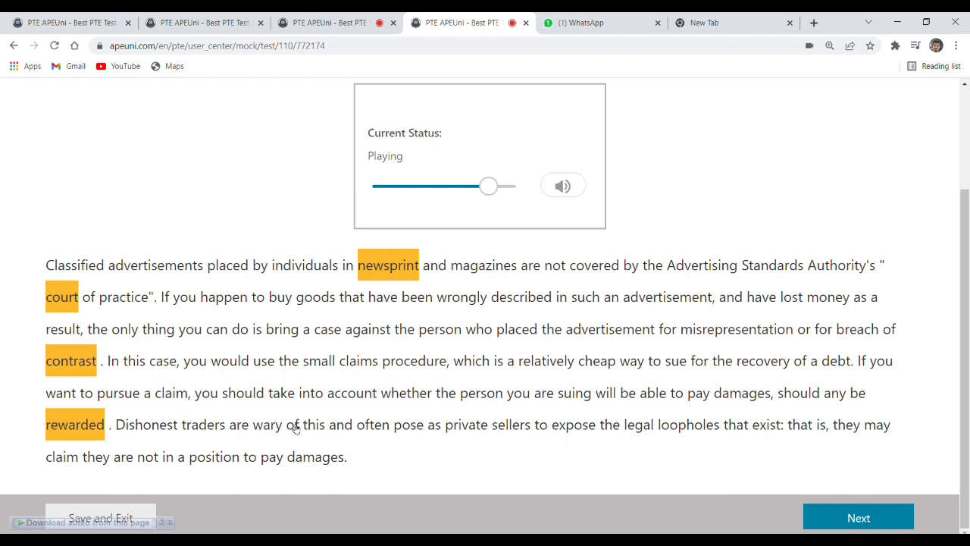
click(270, 426)
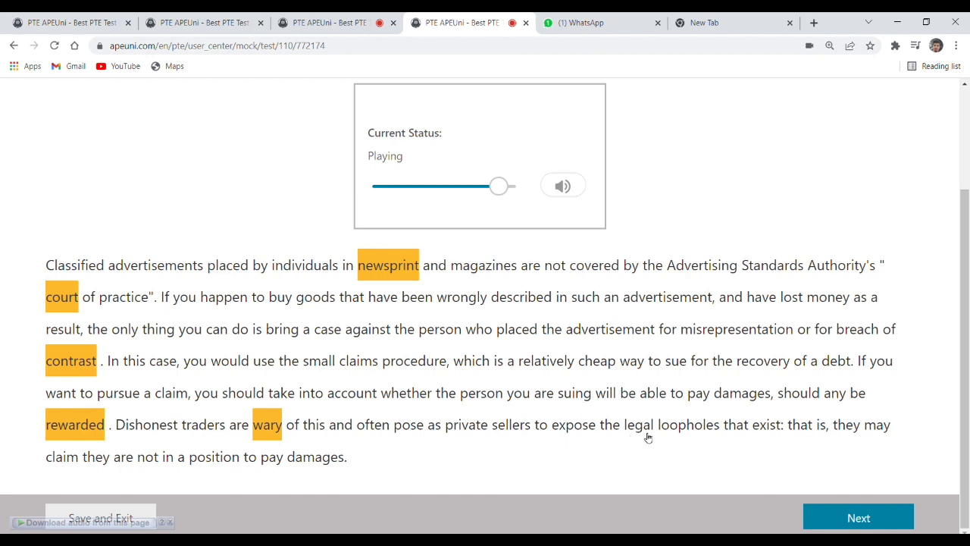
click(587, 428)
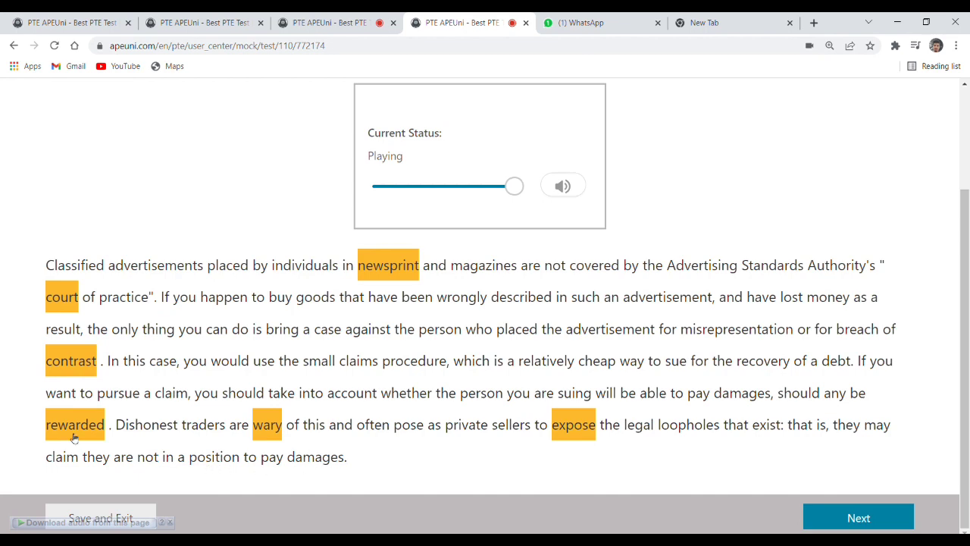
click(869, 519)
click(373, 356)
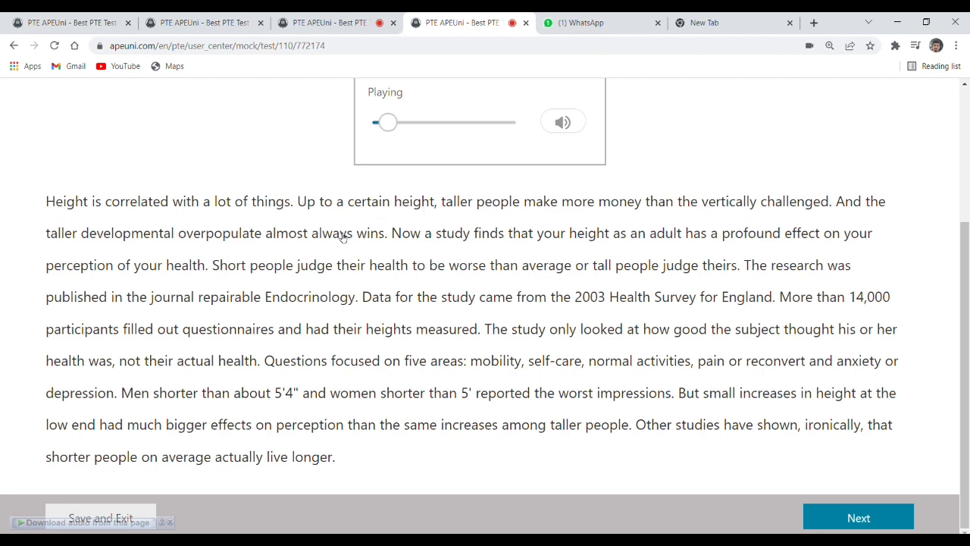
Mark "developmental", "overpopulate", "repairable" and "reconvert" as incorrect words in the height transcript, and submit the answer.
click(157, 240)
click(233, 234)
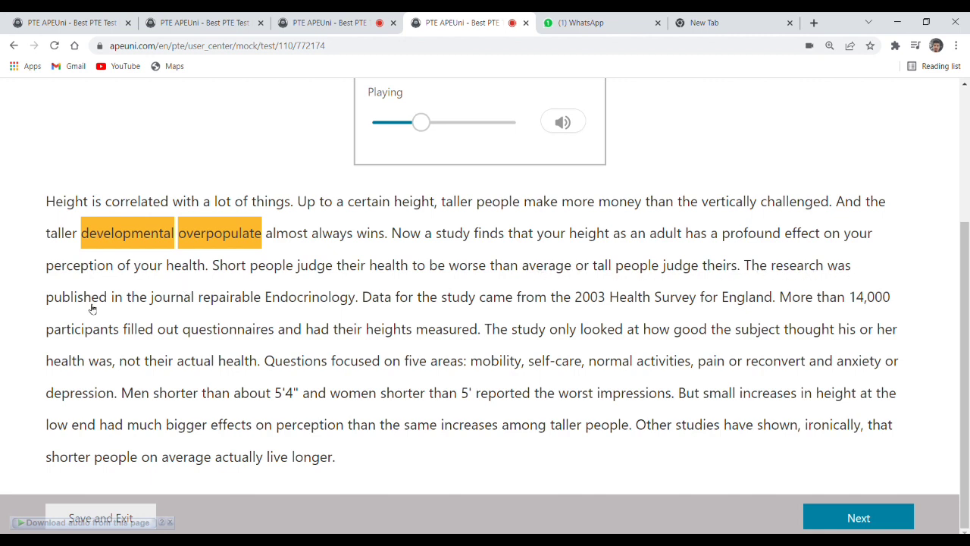
click(229, 298)
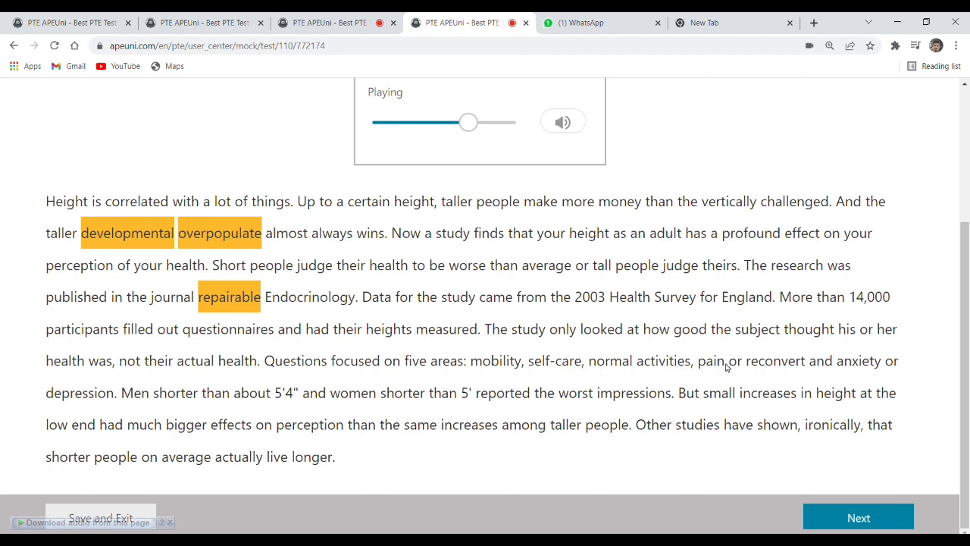
click(794, 369)
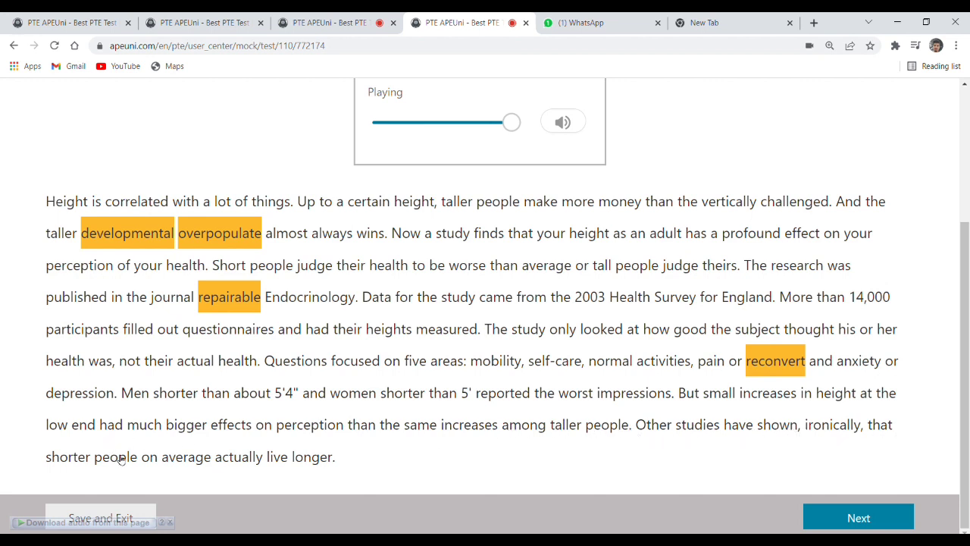
click(871, 521)
click(409, 352)
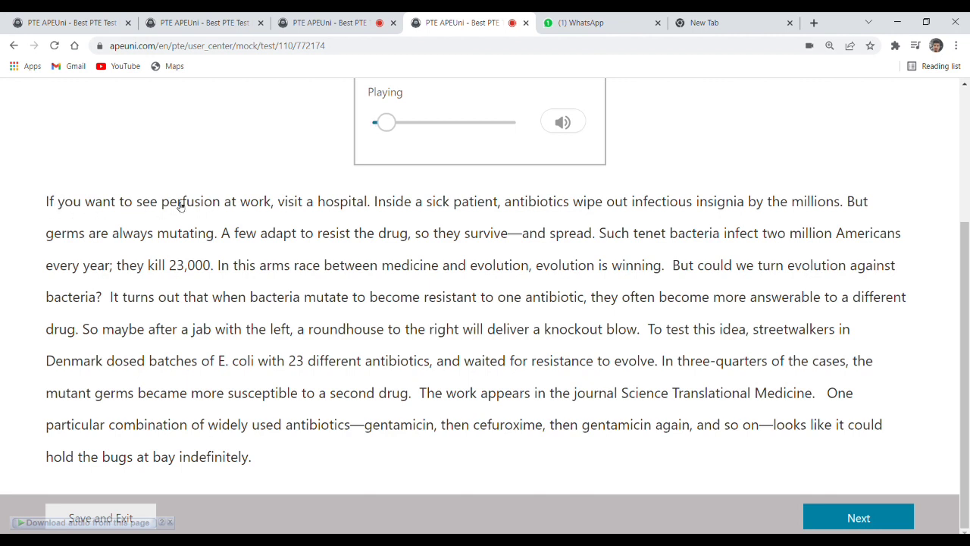
Mark "perfusion", "insignia", "tenet", "answerable" and "streetwalkers" as incorrect words in the antibiotics transcript, and submit the answer.
click(203, 204)
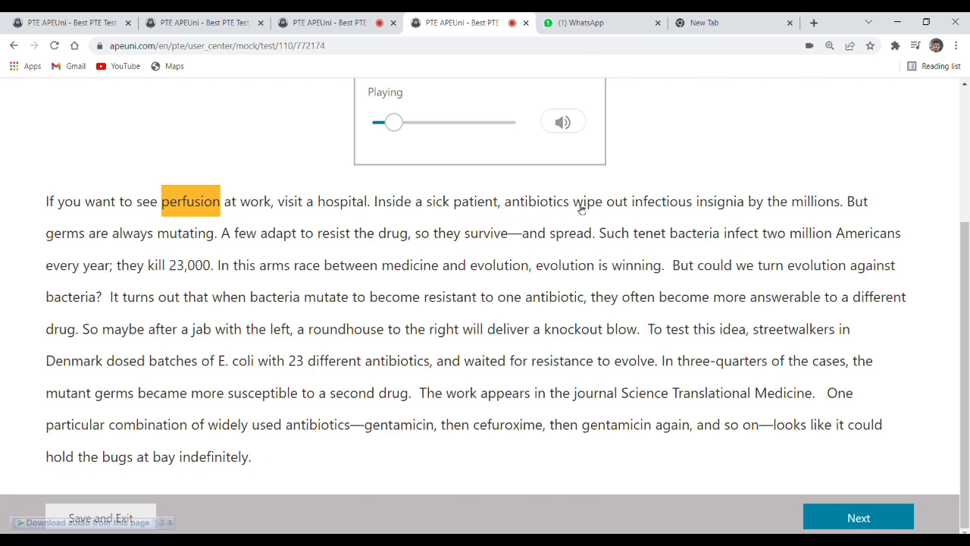
click(729, 208)
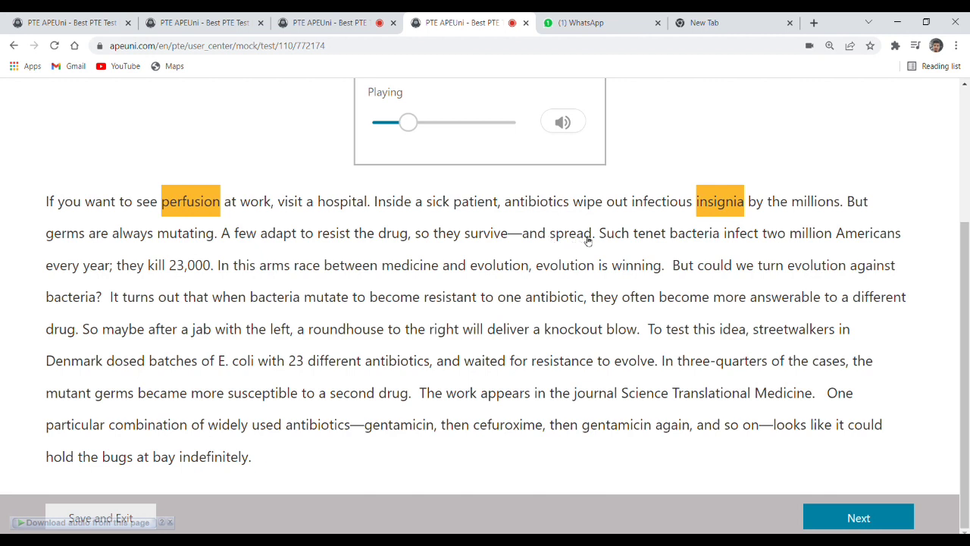
click(654, 234)
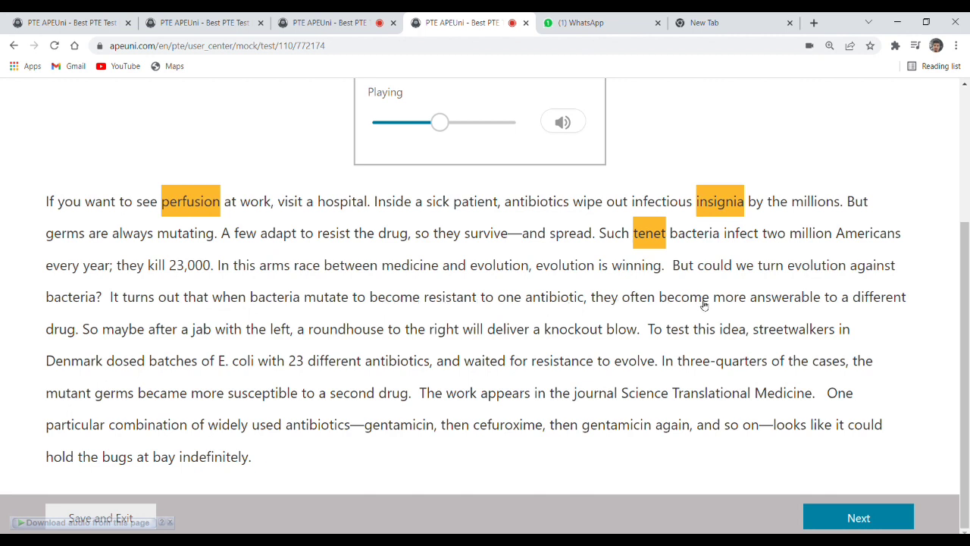
click(795, 306)
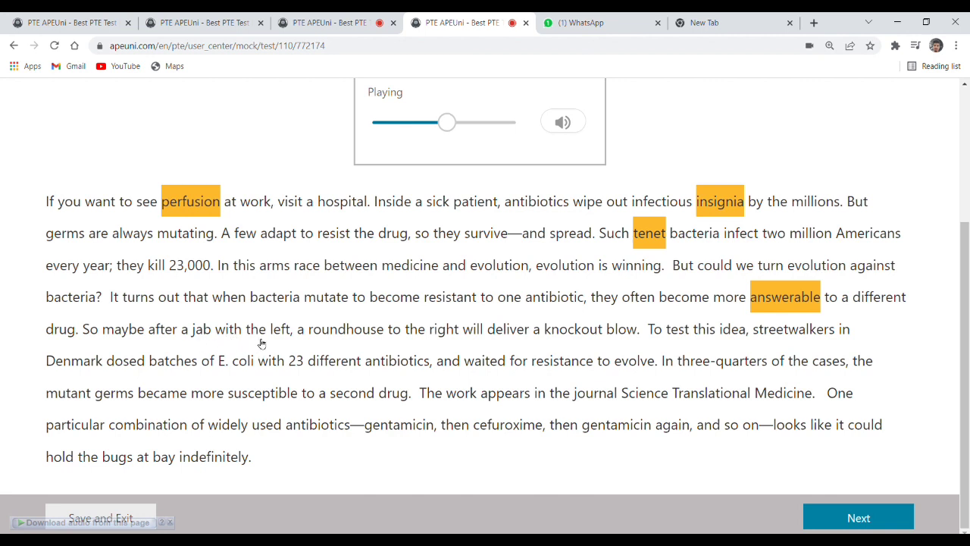
click(784, 329)
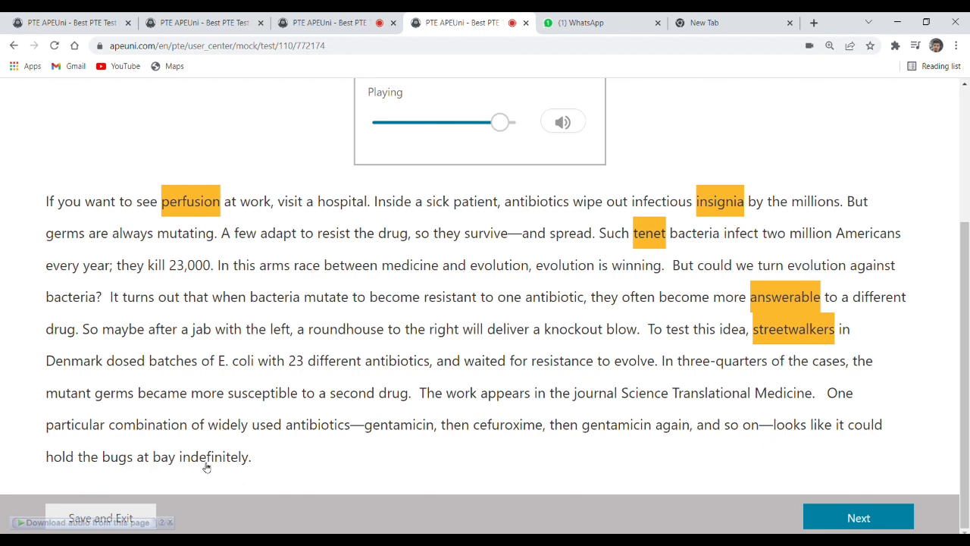
click(858, 518)
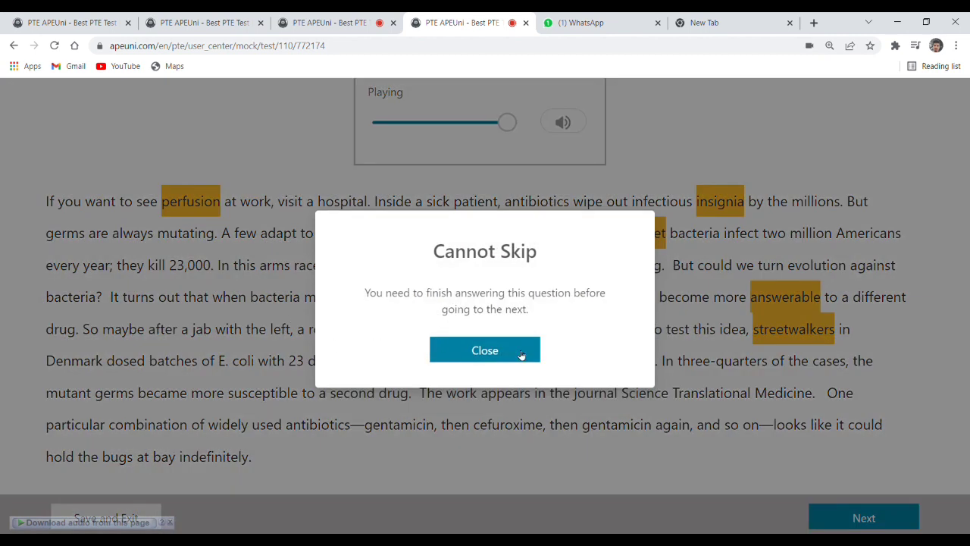
click(494, 351)
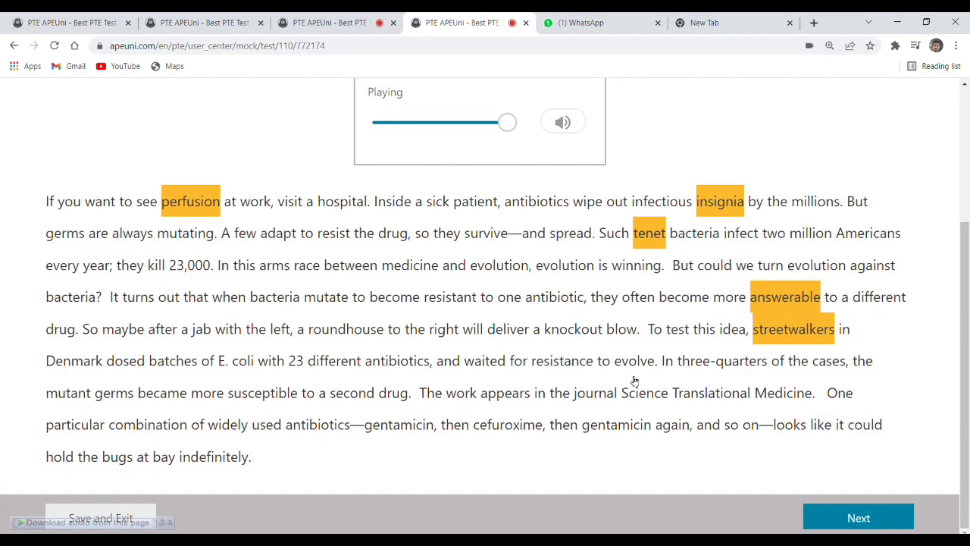
click(862, 520)
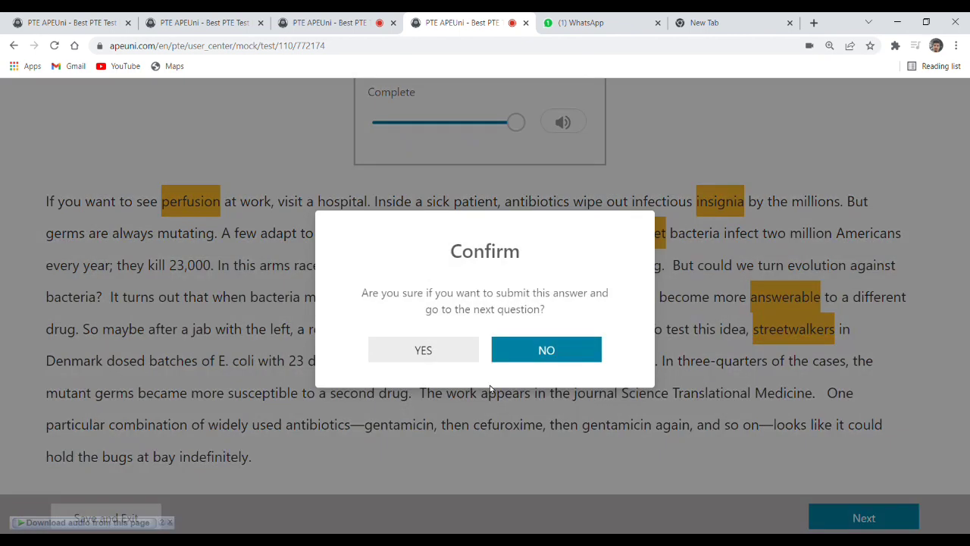
click(439, 356)
Write "The field of journalism has seen job declines in a few decades." as the dictated sentence.
scroll(205, 261, up, 2)
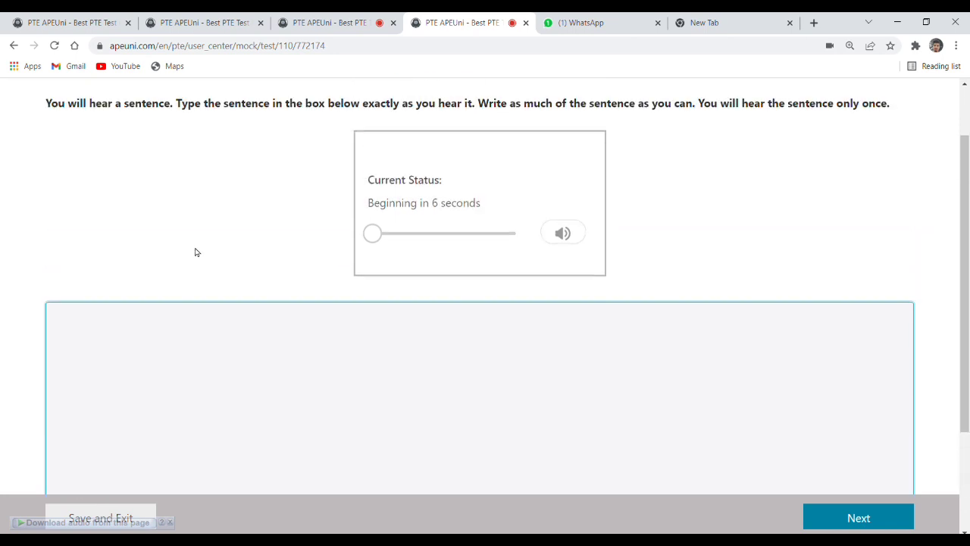
scroll(359, 277, up, 1)
scroll(359, 279, down, 3)
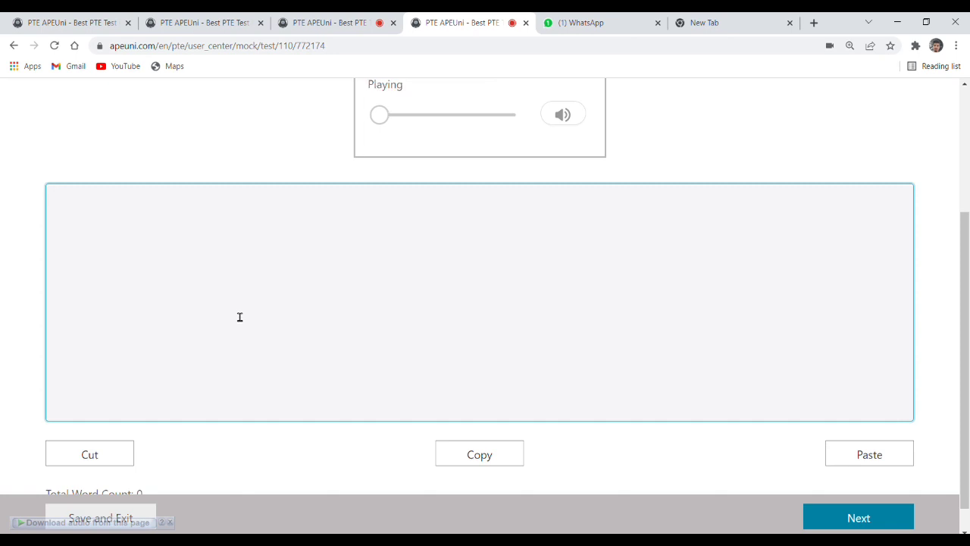
text(The fiel)
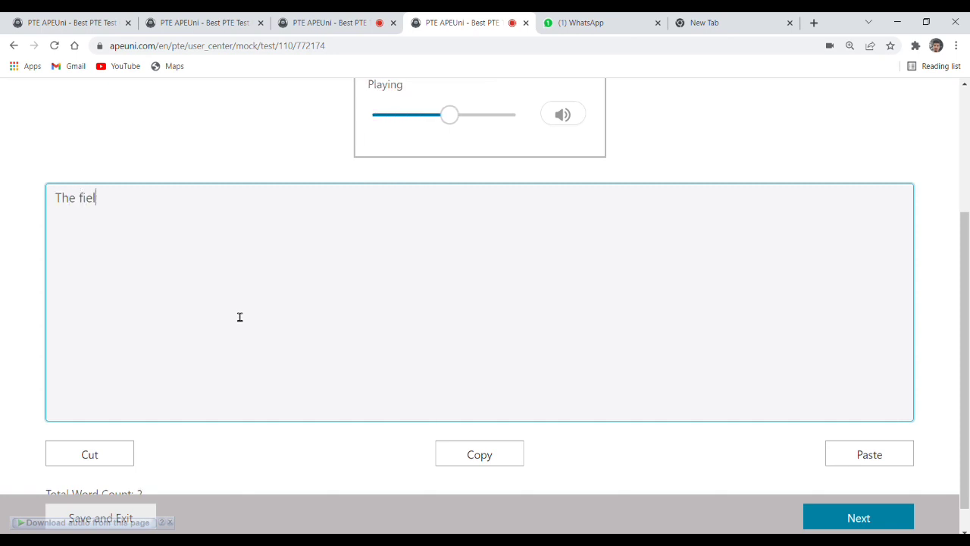
text(d of j)
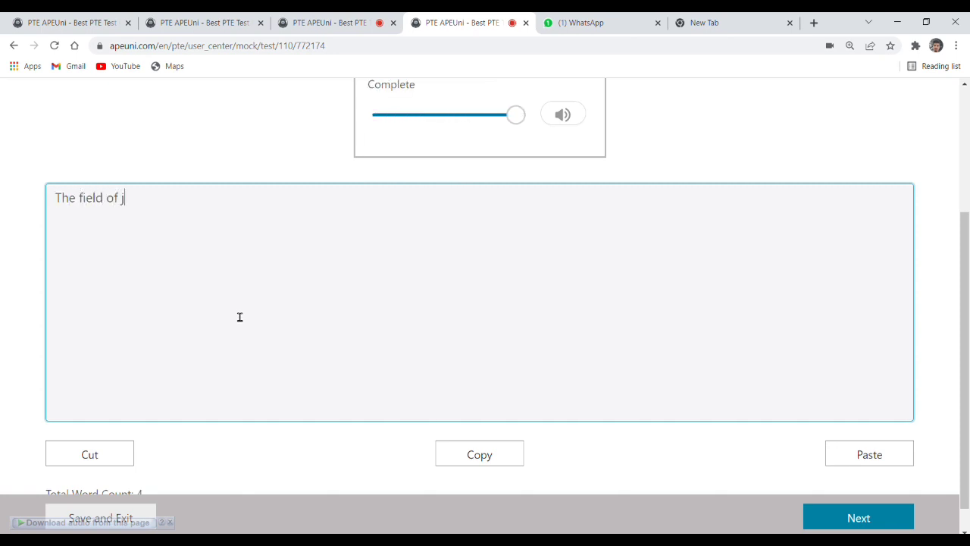
text(ournalism has seen jo)
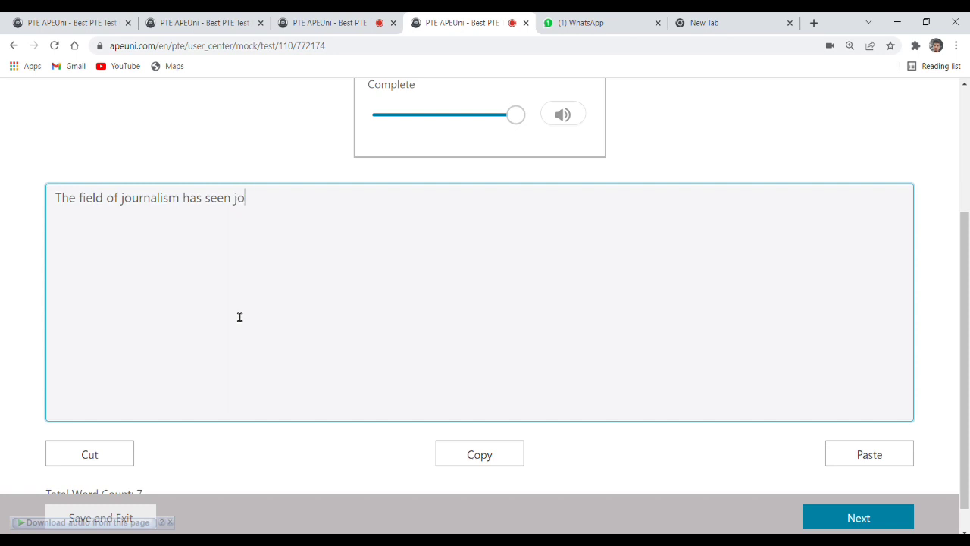
text(b declines in a few decades.)
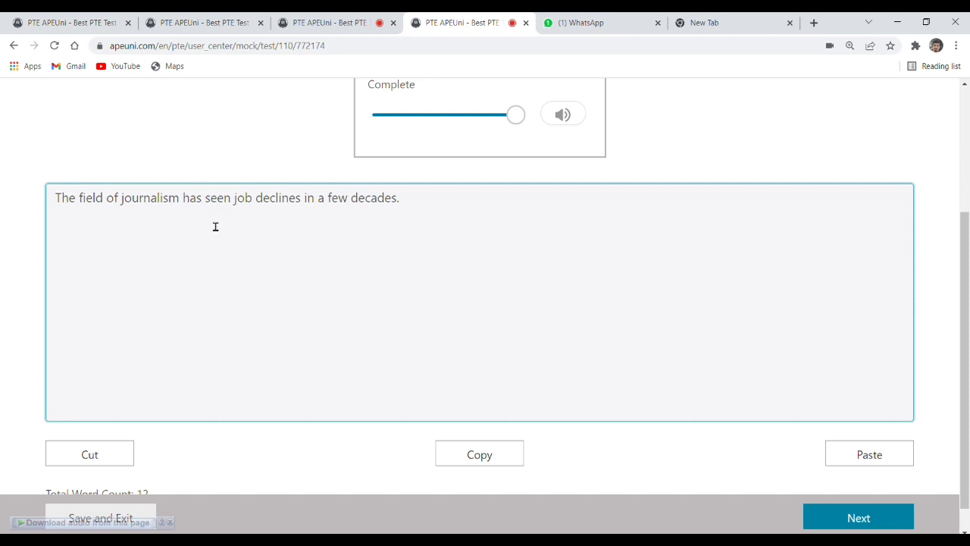
Reword the journalism sentence to "has been seeing job declines for decades" and submit the answer.
text(been)
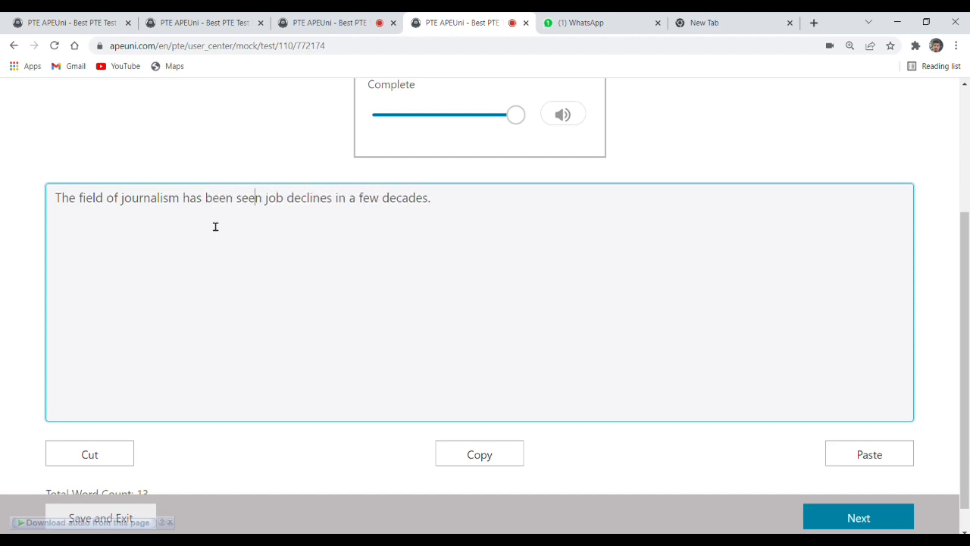
key(BackSpace)
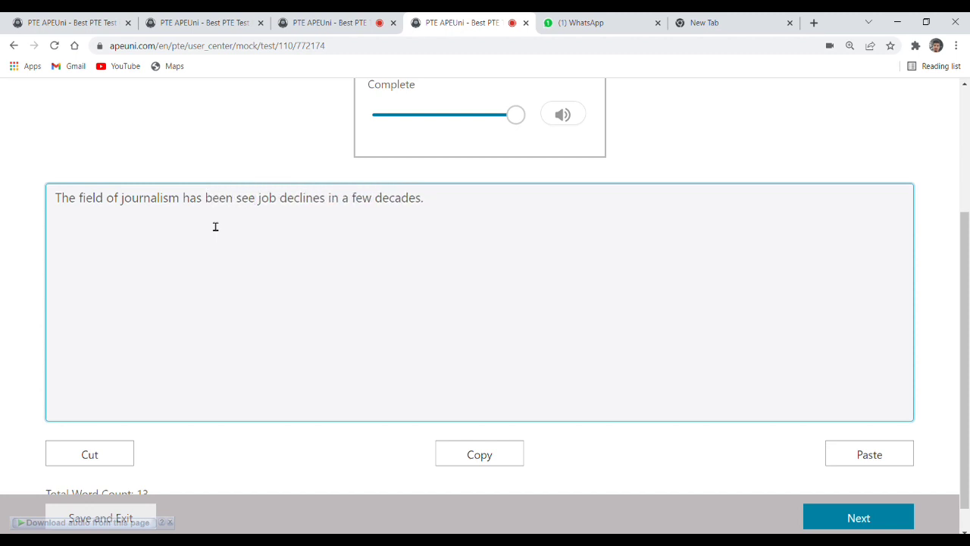
text(ing)
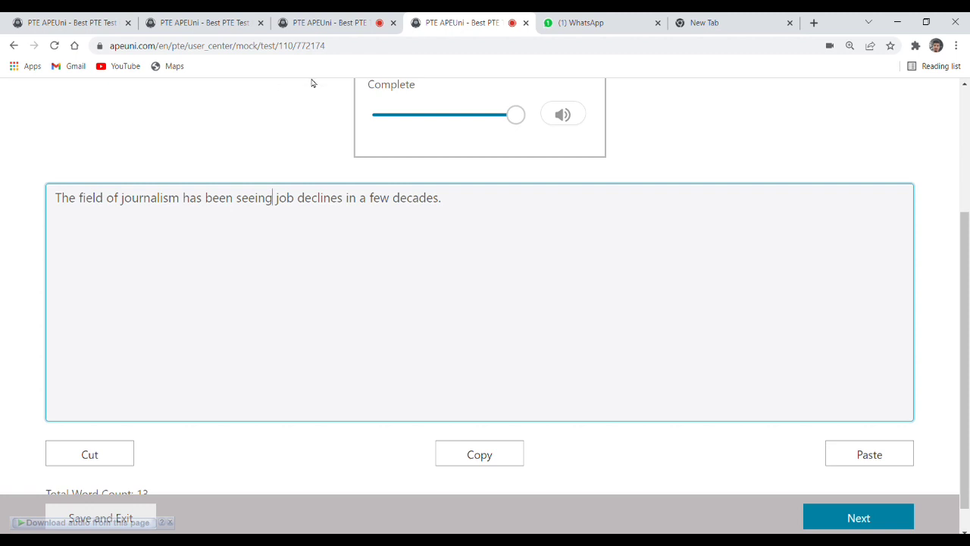
click(391, 200)
key(ctrl+shift+Left)
key(ctrl+shift+Left)
key(ctrl+shift+Left)
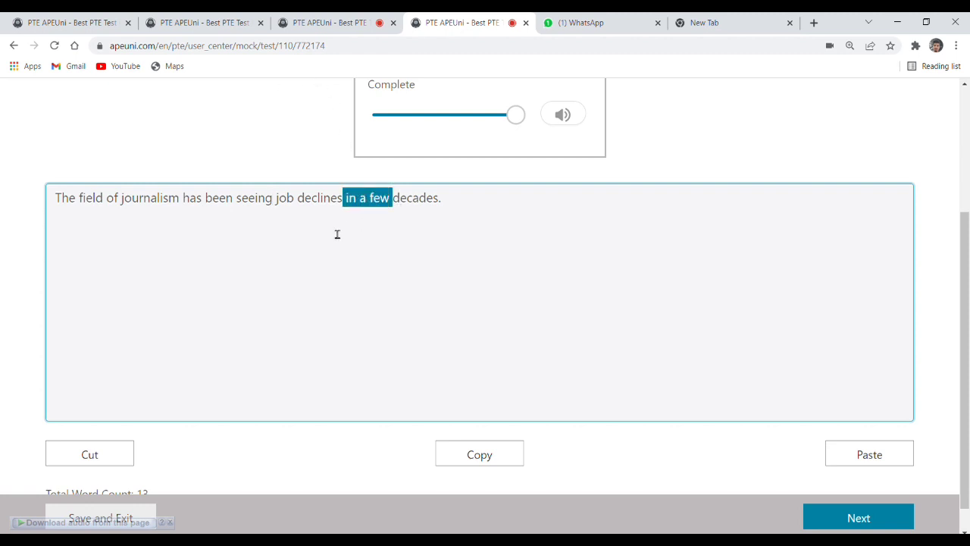
text(for)
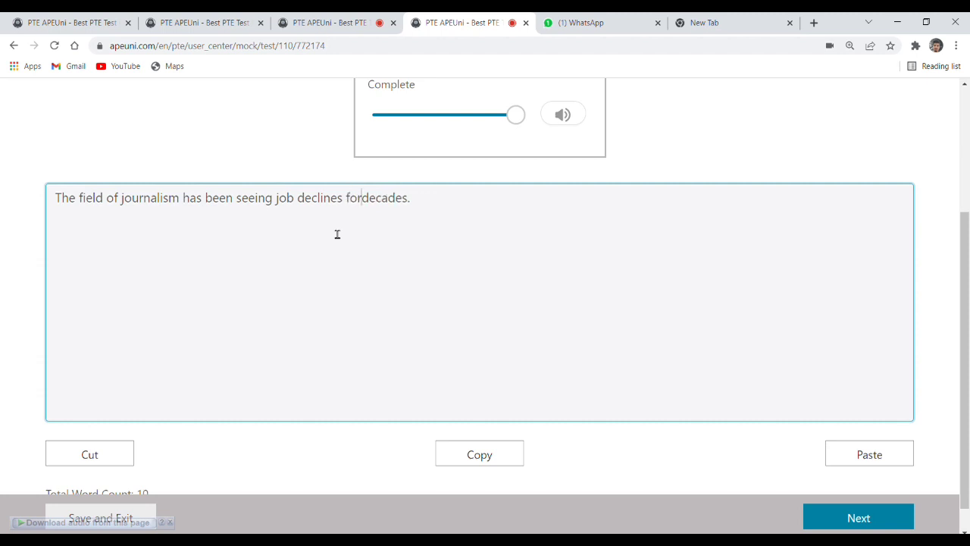
click(835, 522)
click(413, 350)
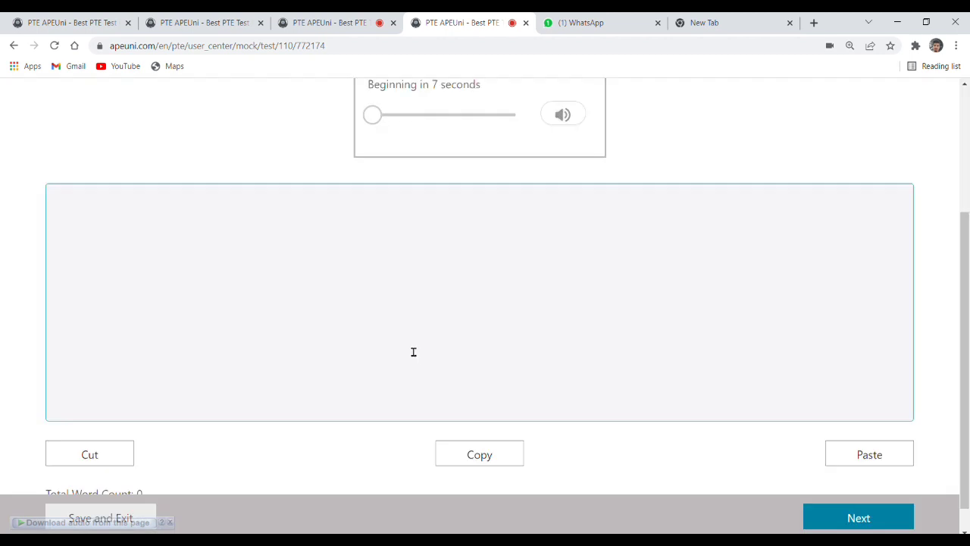
Begin the next dictation answer with "Many businesses near the campus offers".
click(277, 282)
scroll(279, 281, up, 1)
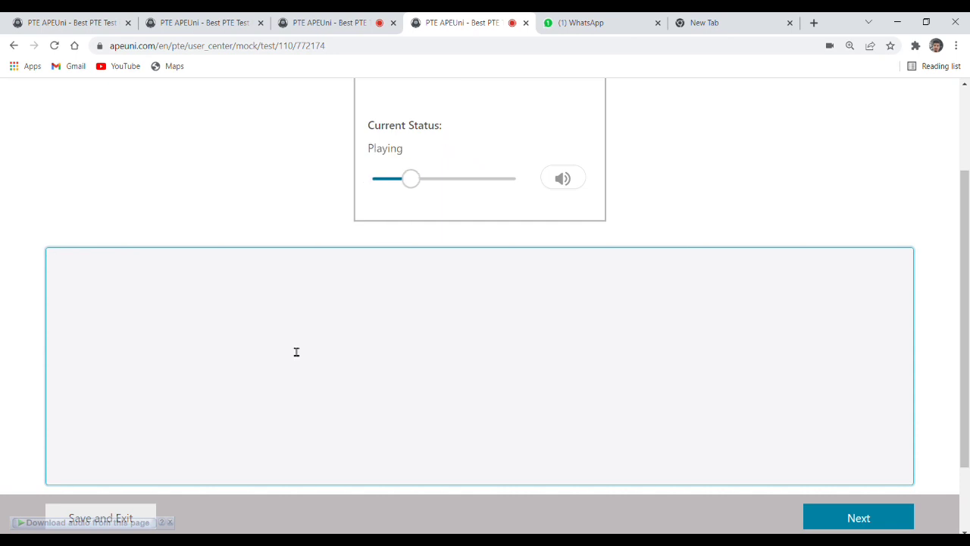
text(Maa)
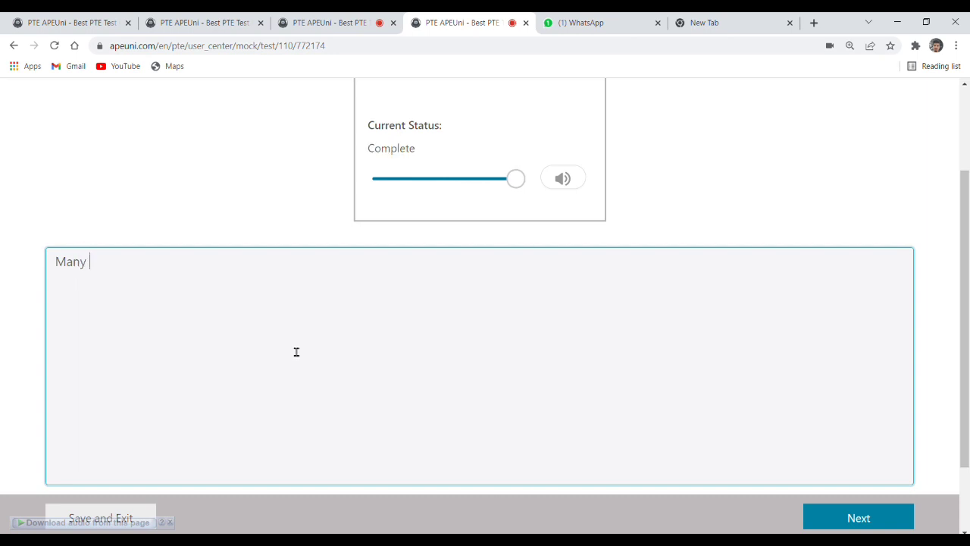
text(y businesses near )
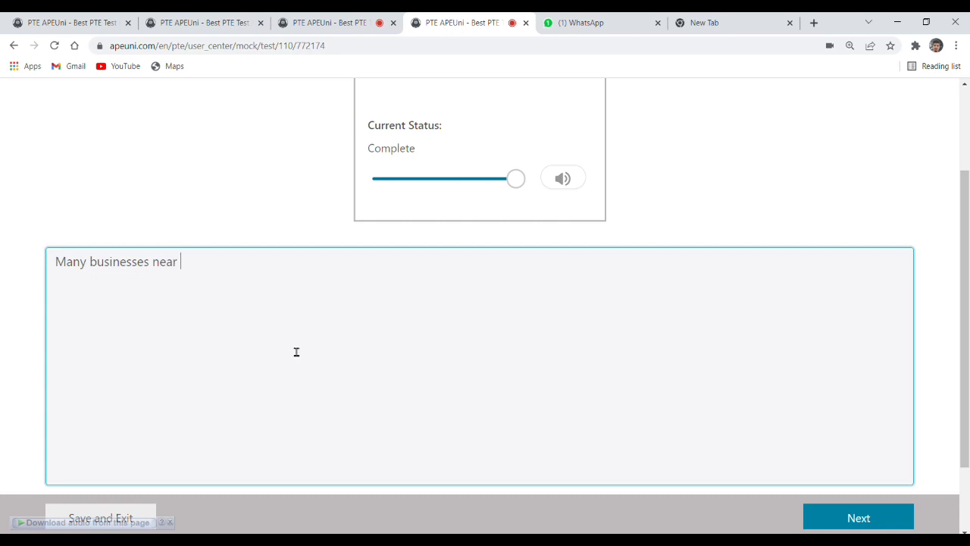
text(the campus offers)
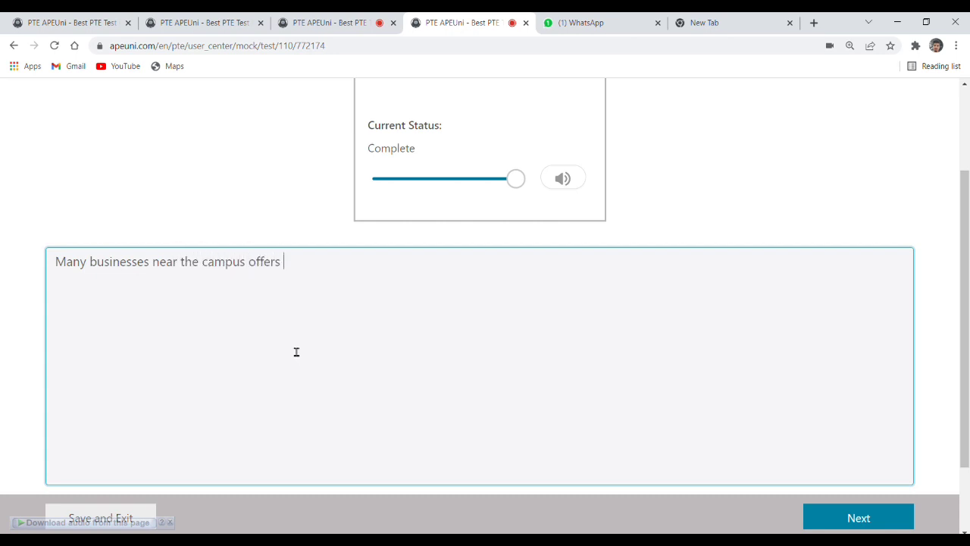
Correct the verb to "offer", complete the sentence with "students discounts.", and submit the answer.
text( studen)
key(Left)
key(Left)
key(BackSpace)
key(Right)
key(Right)
key(Right)
key(Right)
key(Right)
key(Right)
key(Right)
key(Right)
text(discoun)
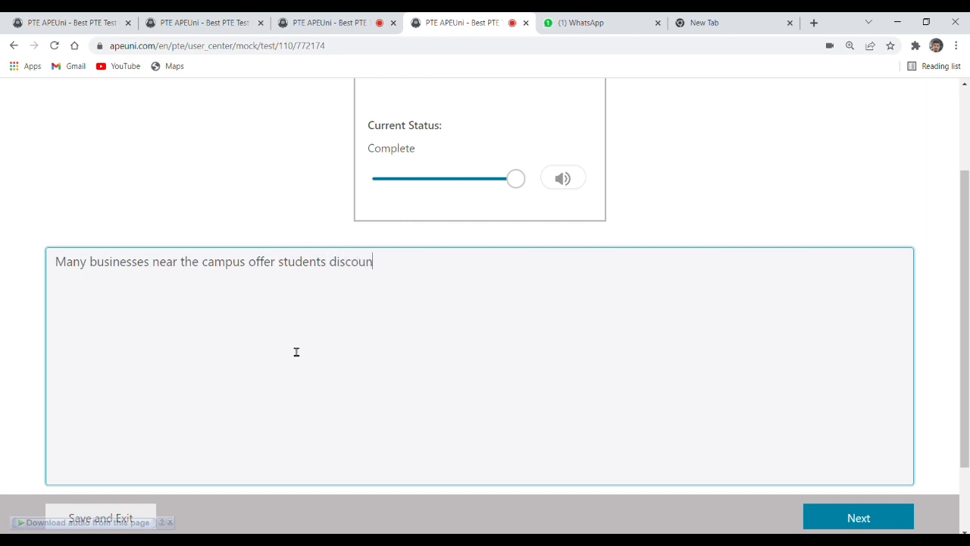
text(ts.)
click(847, 518)
click(425, 349)
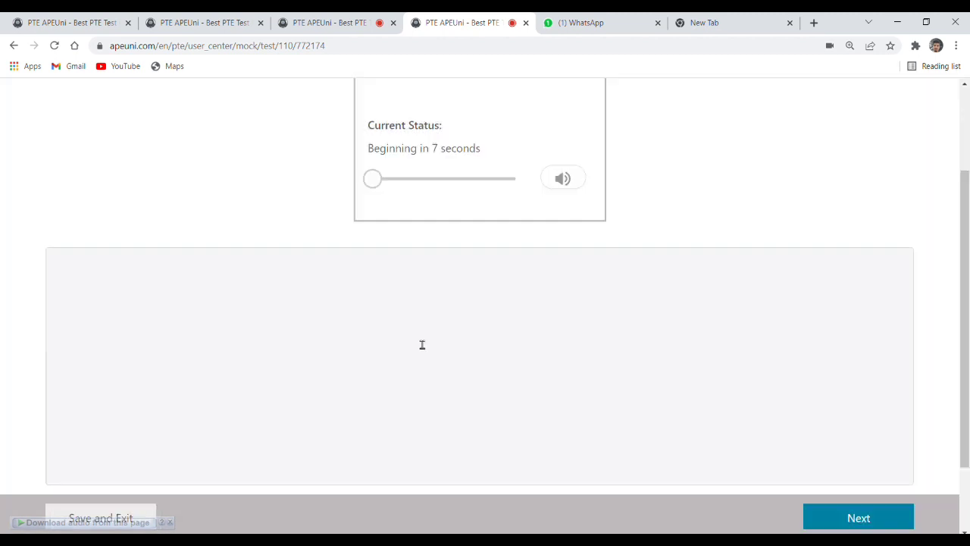
Write "Reserved collection books contributes to the most achievemnets of students." as the next dictated sentence.
click(371, 308)
scroll(377, 308, up, 3)
scroll(388, 348, down, 3)
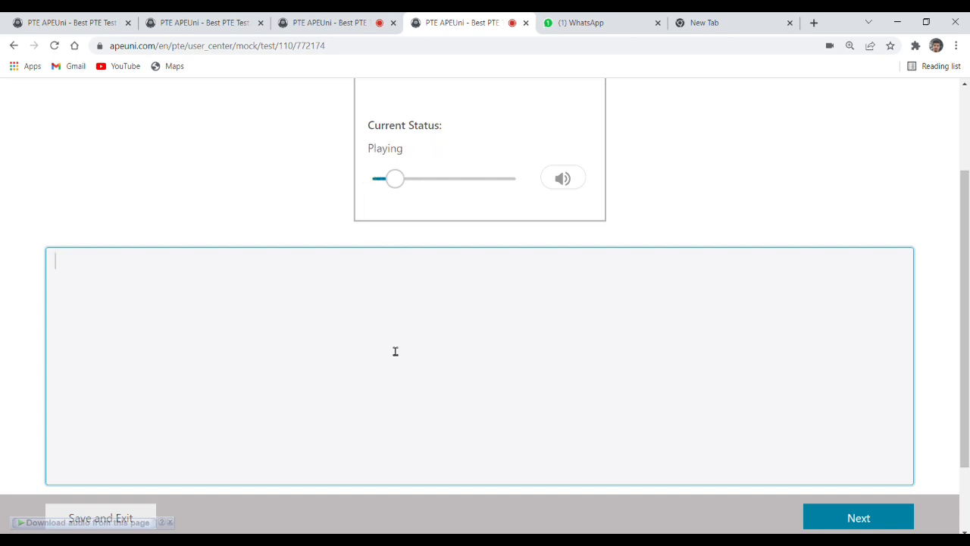
text(Reserver)
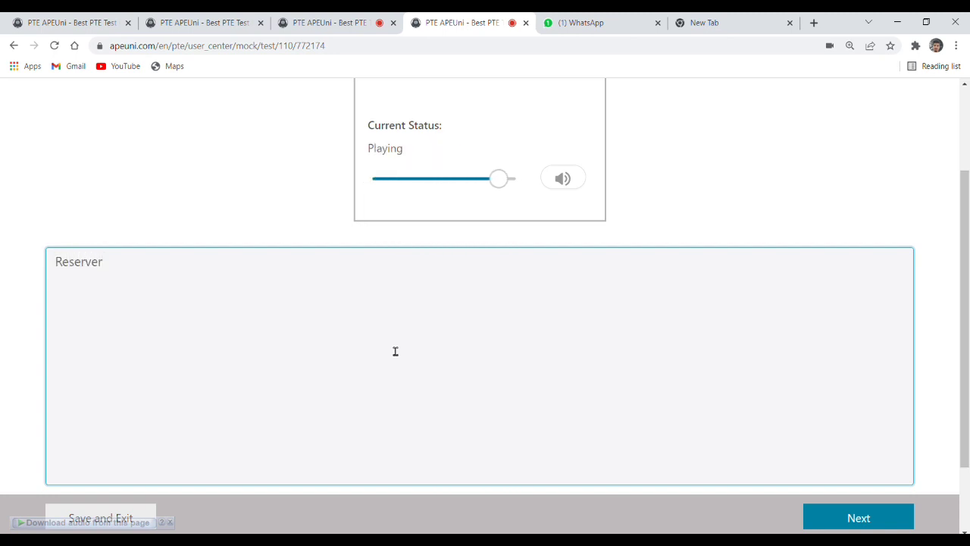
key(BackSpace)
text(d )
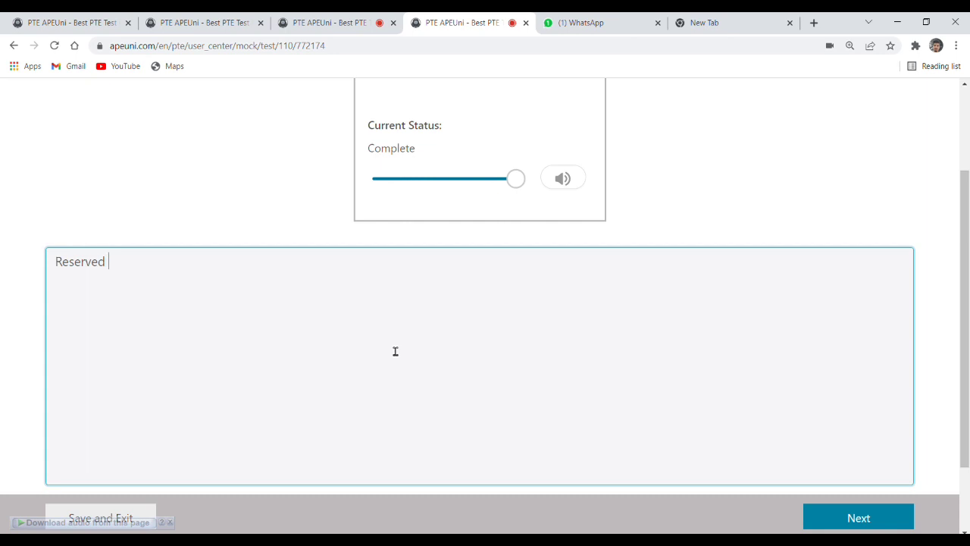
text(collection books contribu)
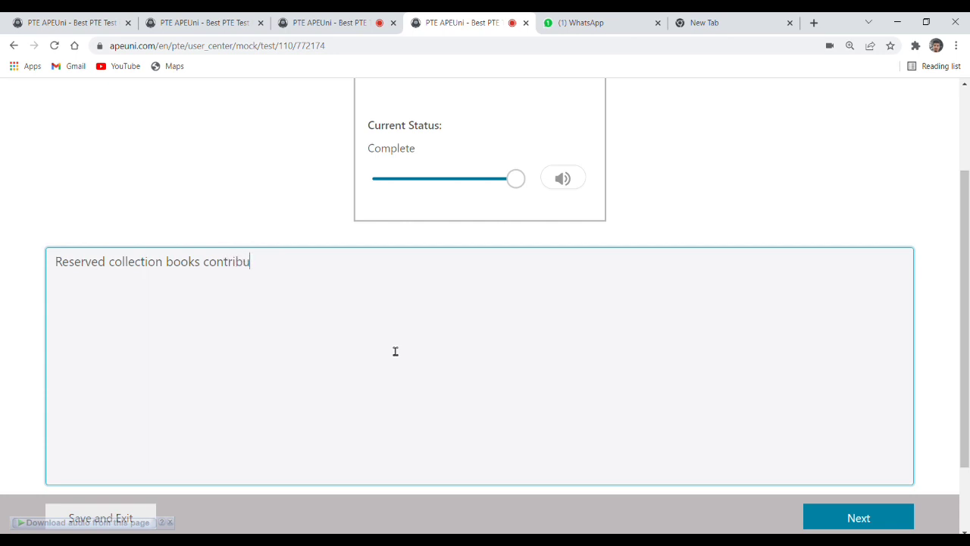
text(ted)
key(BackSpace)
text(s to the most ac)
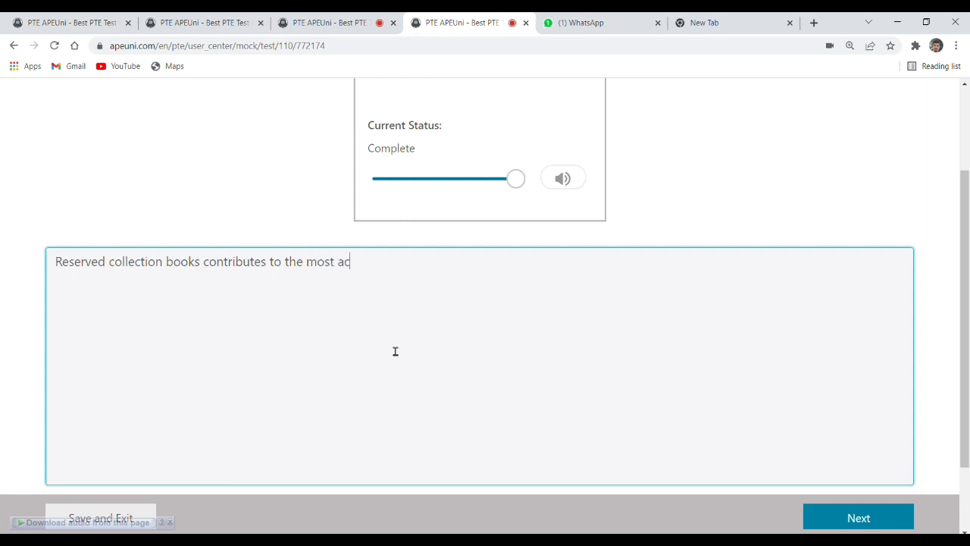
text(hievemnets of st)
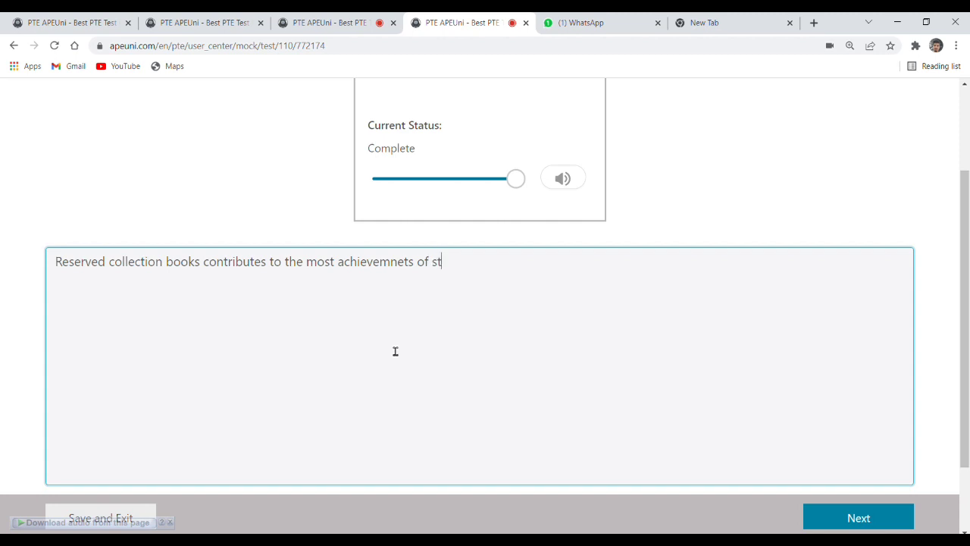
text(udents.)
Correct the verb to "contribute" and the misspelled noun to "achievements" in the book collection sentence, and submit the answer.
click(268, 276)
key(BackSpace)
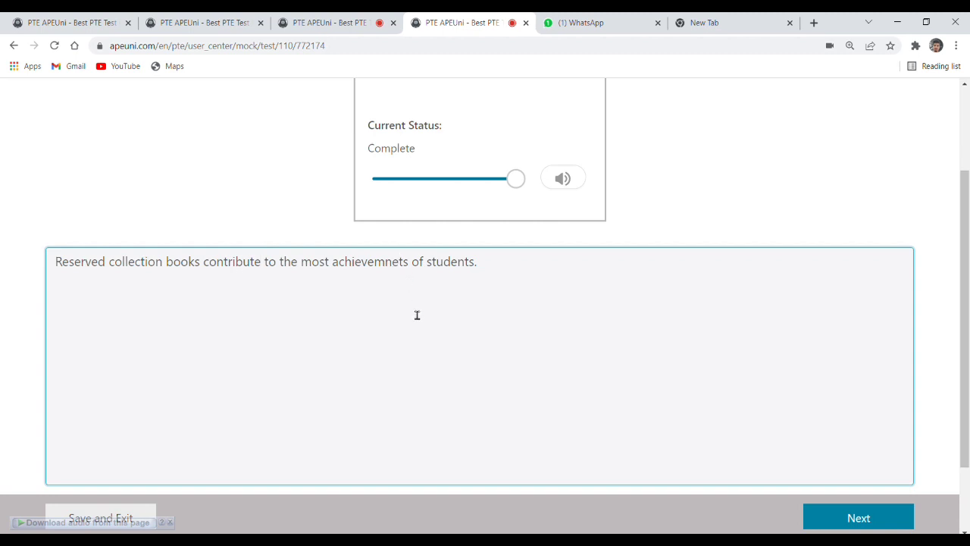
key(shift+Left)
key(shift+Left)
text(en)
click(882, 523)
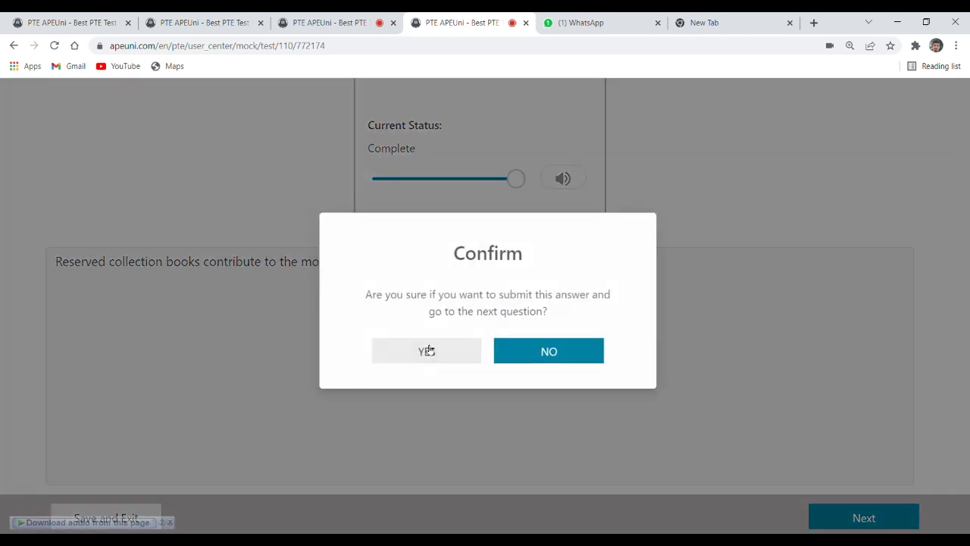
click(406, 347)
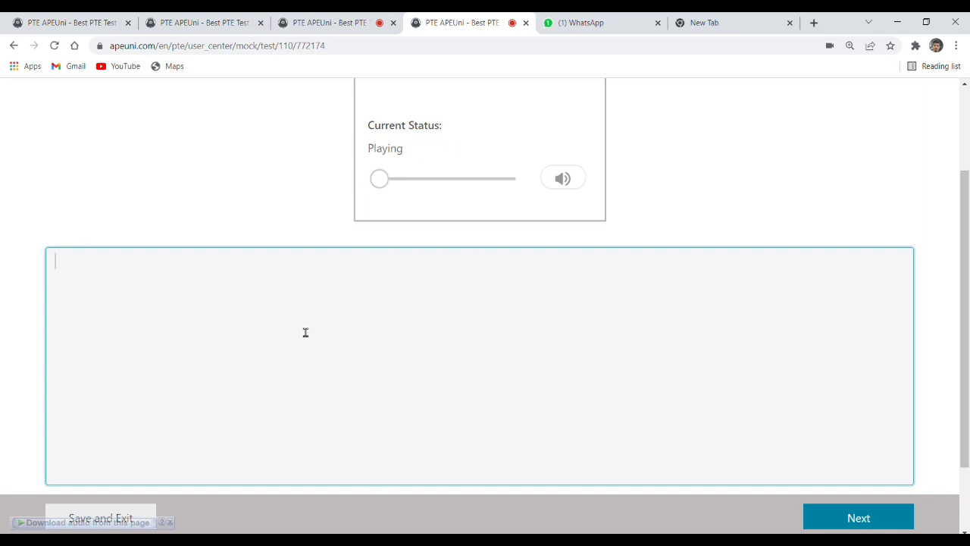
Write "Weather patterns have changed significantly over the past 200 two hundred years." as the last dictated sentence.
text(Weathe)
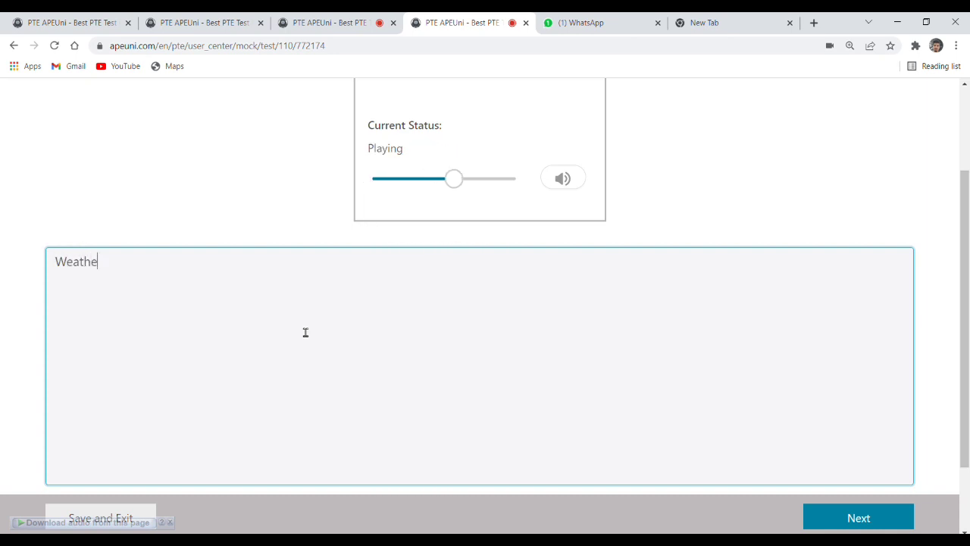
text(r pattern)
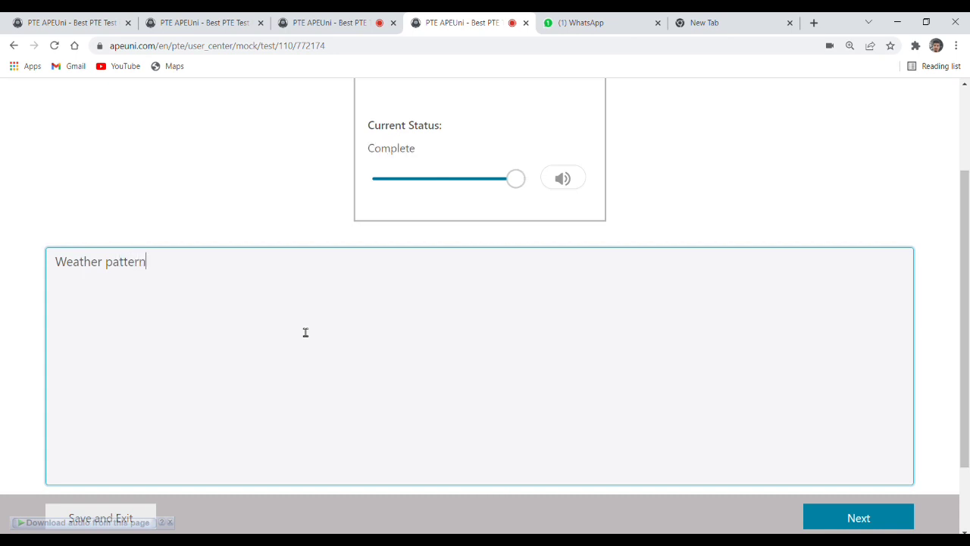
text(s have changed signin)
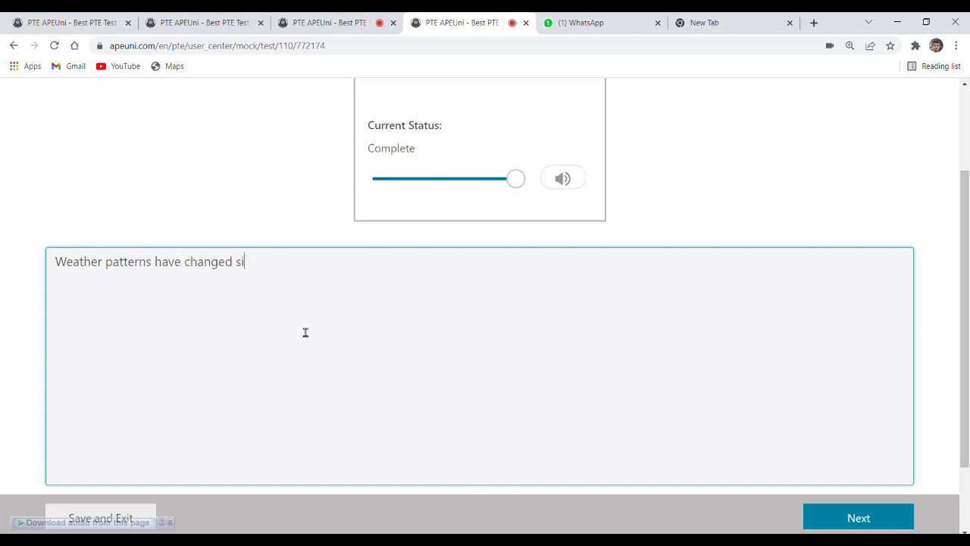
key(BackSpace)
text(ficantly over the pas)
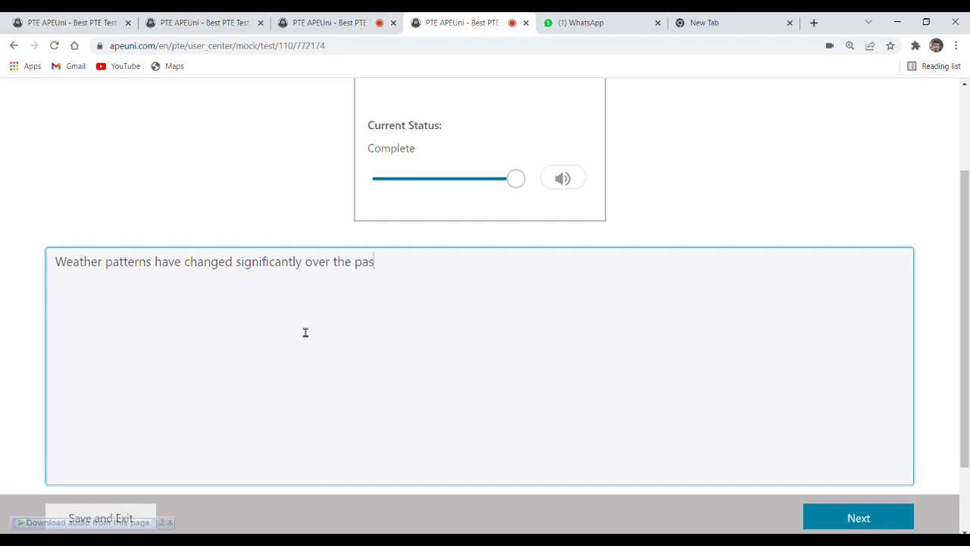
text(t 200 two hundr)
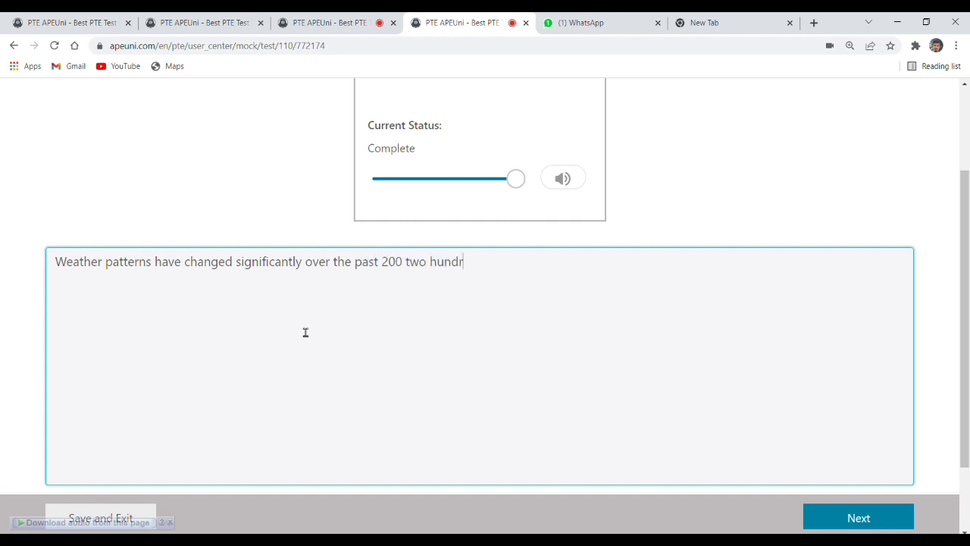
text(ed years.)
Try the spelling "Wheather" for the sentence's first word and restore it to "Weather".
key(Left)
key(Left)
key(Left)
key(Left)
key(Left)
key(Left)
key(Left)
key(Left)
key(Left)
key(Left)
key(Left)
key(Left)
key(Left)
key(Left)
key(Left)
key(Left)
key(Left)
key(Left)
key(Left)
key(Left)
key(Left)
key(Left)
key(Left)
key(Left)
key(Left)
key(Left)
key(Left)
key(Left)
key(Left)
key(Left)
key(Left)
key(Left)
key(Left)
key(Left)
key(Left)
key(Left)
key(Left)
key(Left)
key(Left)
key(Left)
key(Left)
key(Left)
key(Left)
key(Left)
text(h)
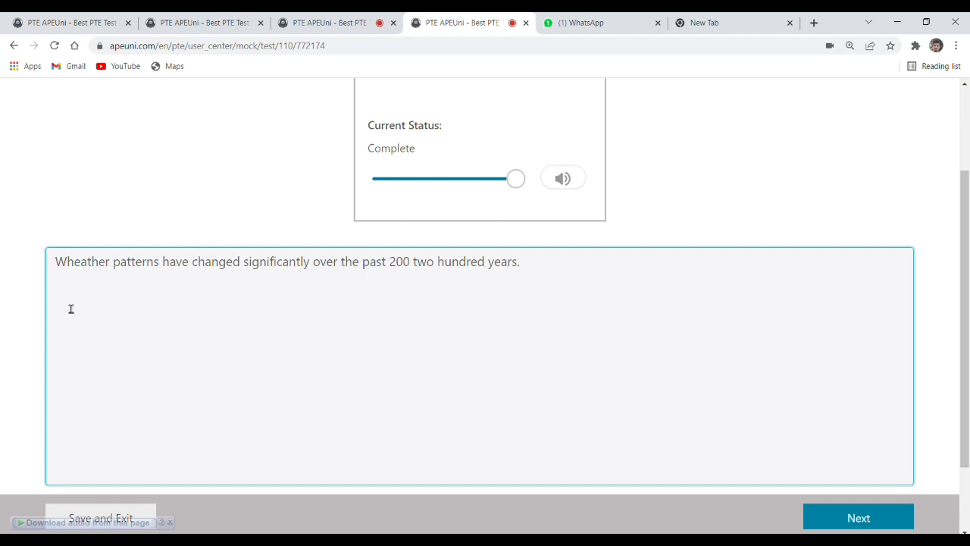
key(BackSpace)
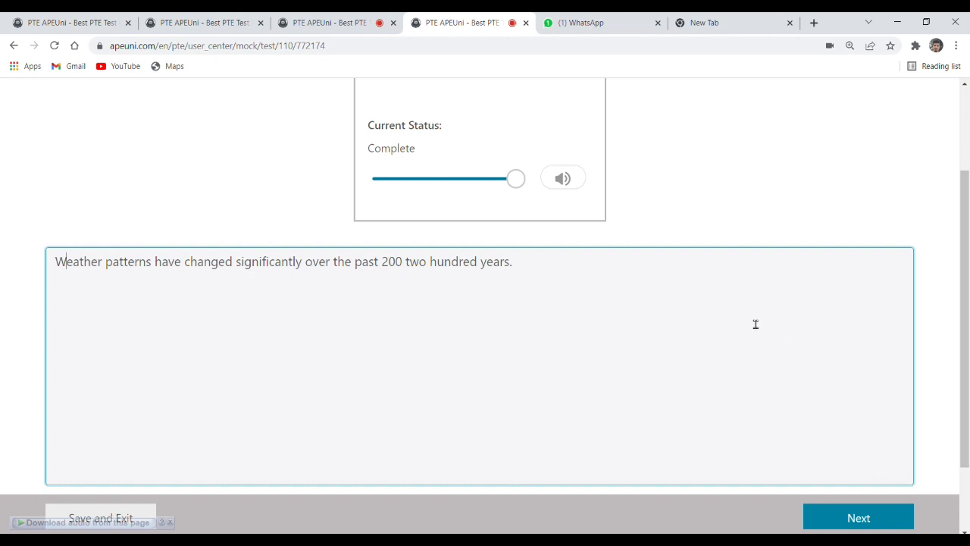
Submit the final dictation answer and confirm the submission of the test answers.
scroll(868, 432, up, 2)
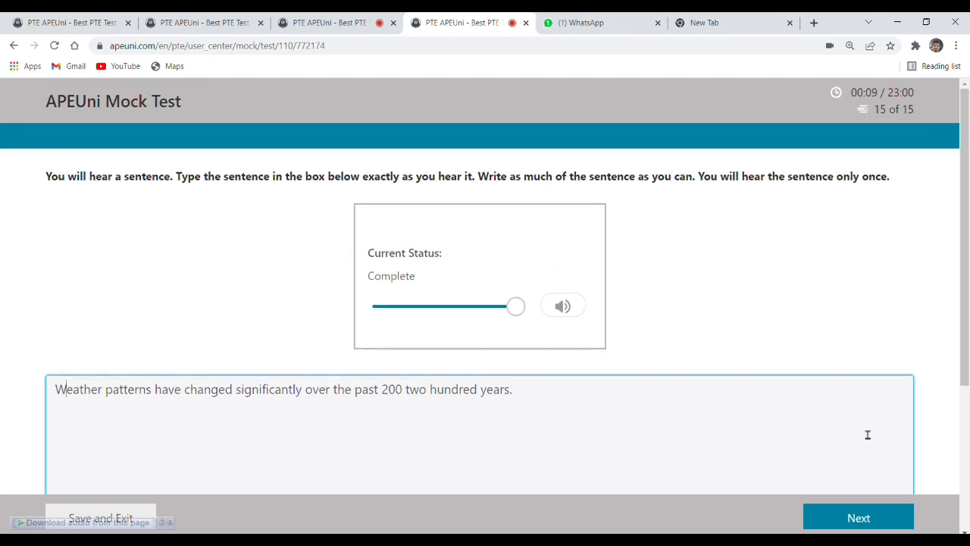
scroll(872, 492, down, 2)
click(865, 521)
click(459, 356)
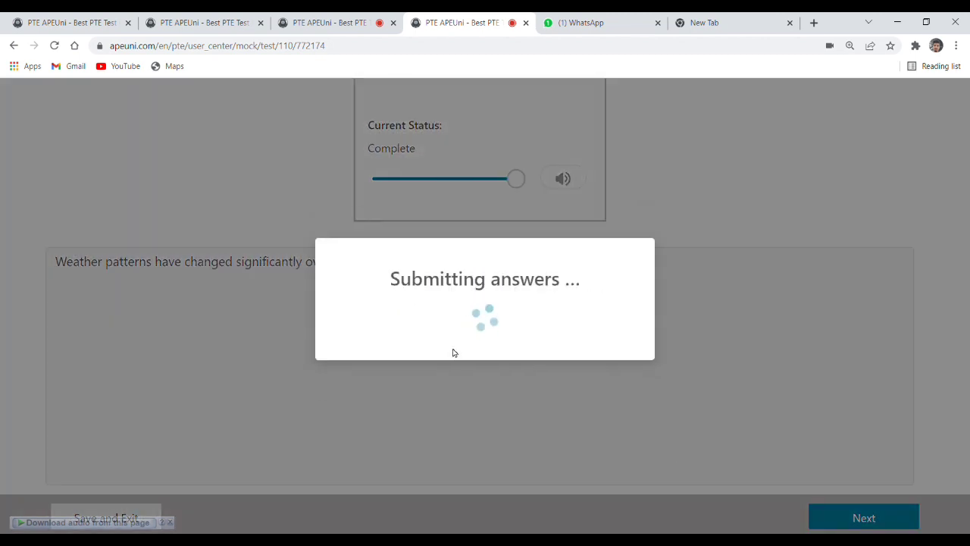